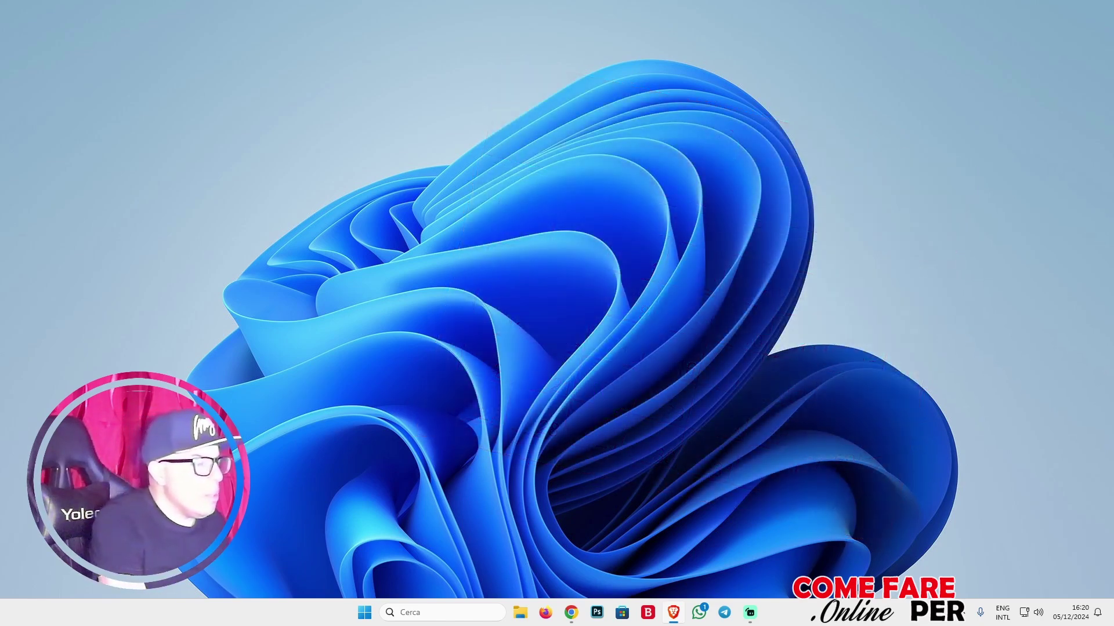
Bring Chrome back and scroll through the Amazon 'calendario' calendar results.
click(572, 612)
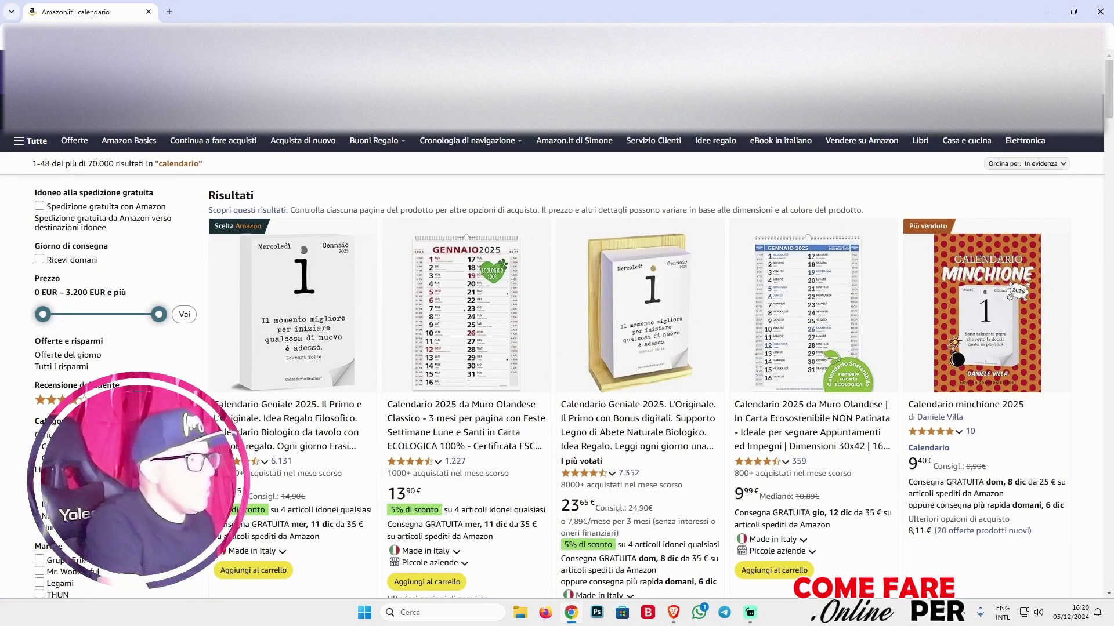
scroll(557, 348, down, 2)
scroll(557, 348, down, 2)
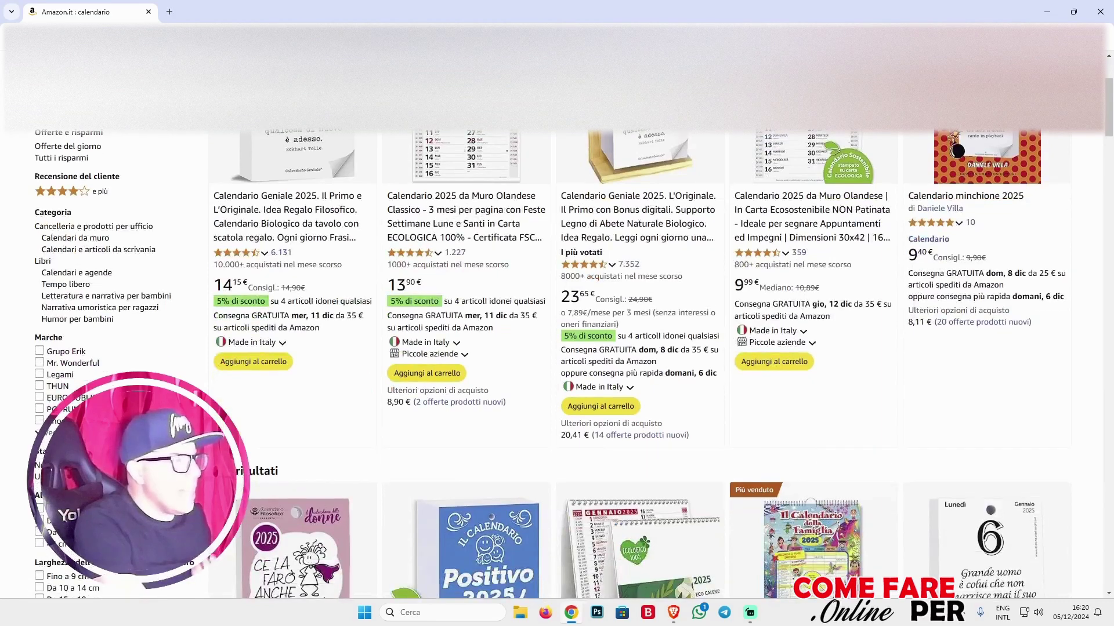
scroll(557, 348, up, 2)
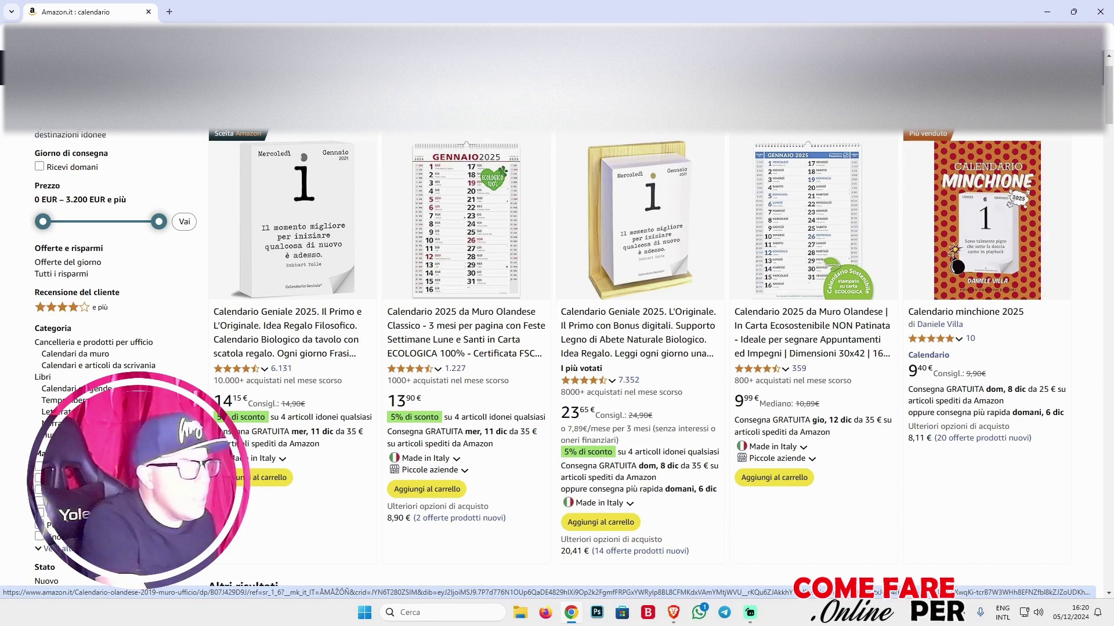
scroll(638, 348, down, 2)
scroll(638, 348, down, 4)
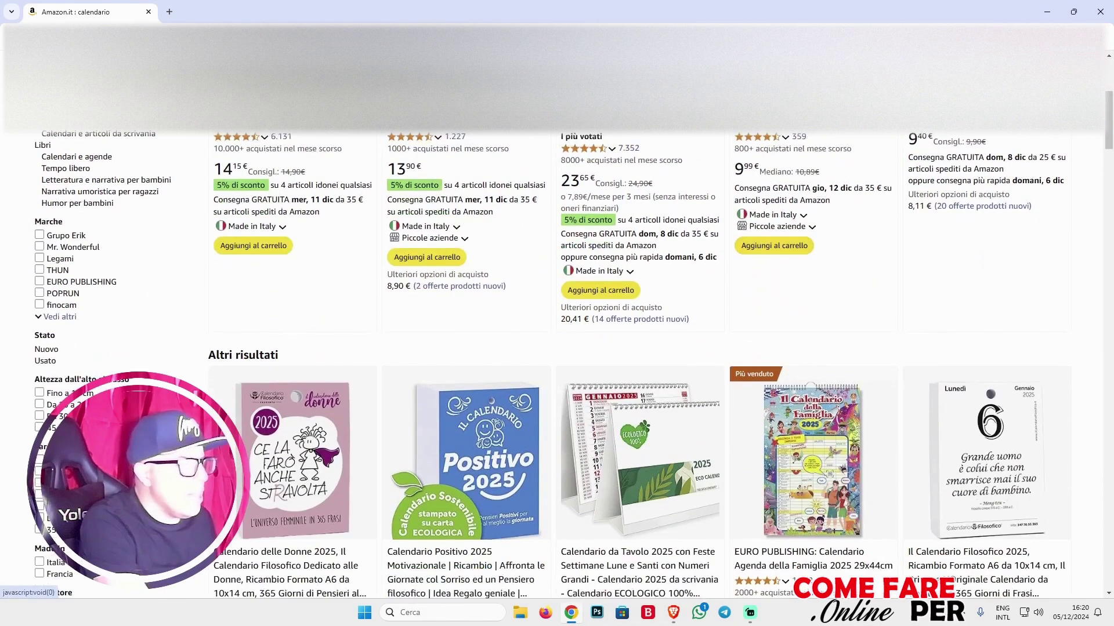
scroll(638, 325, down, 1)
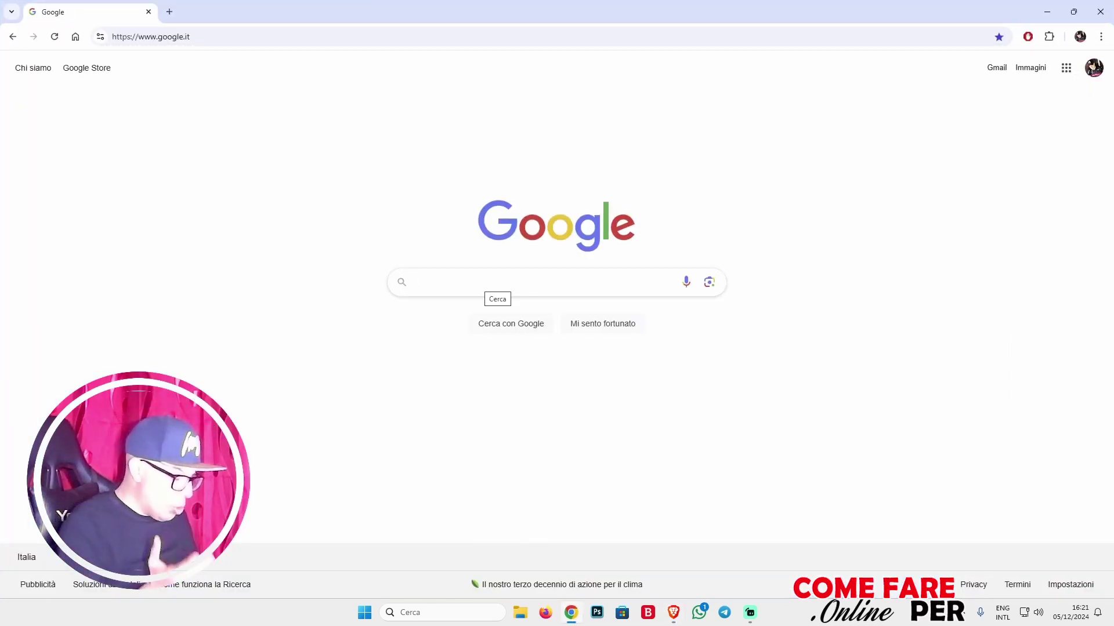
Search for office, dismiss the content tip, and go to the Excel start page.
text(dffic)
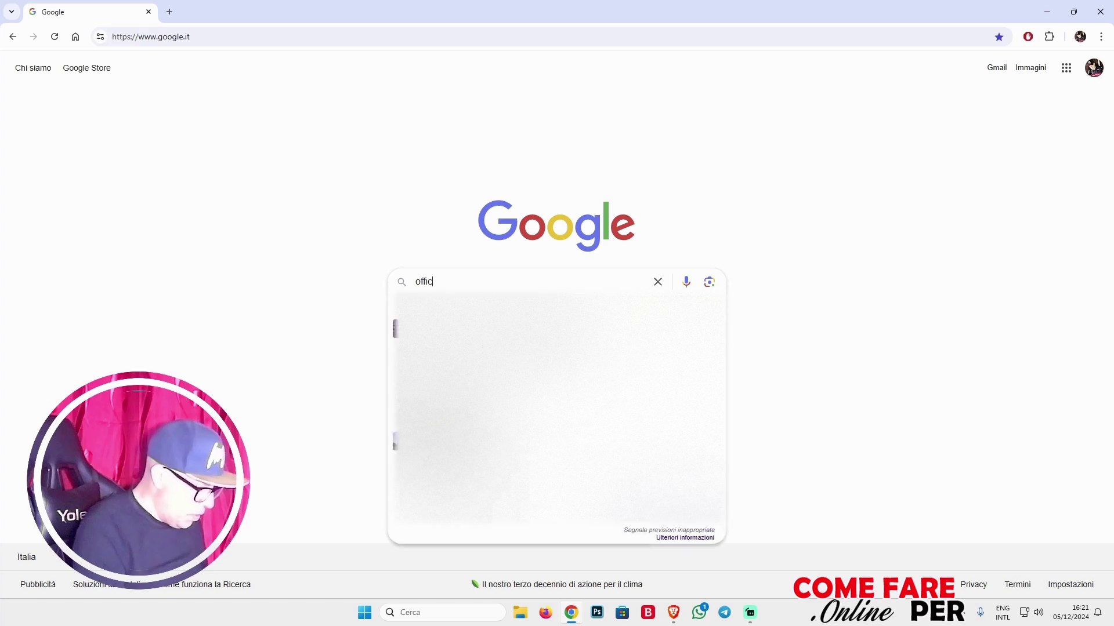
text(e)
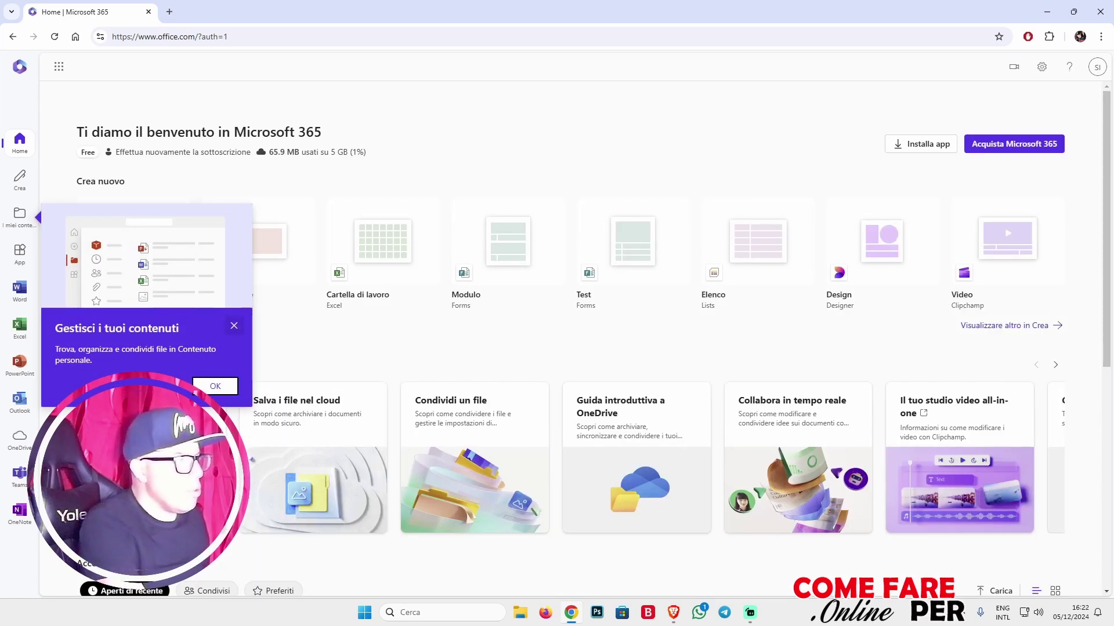
click(233, 326)
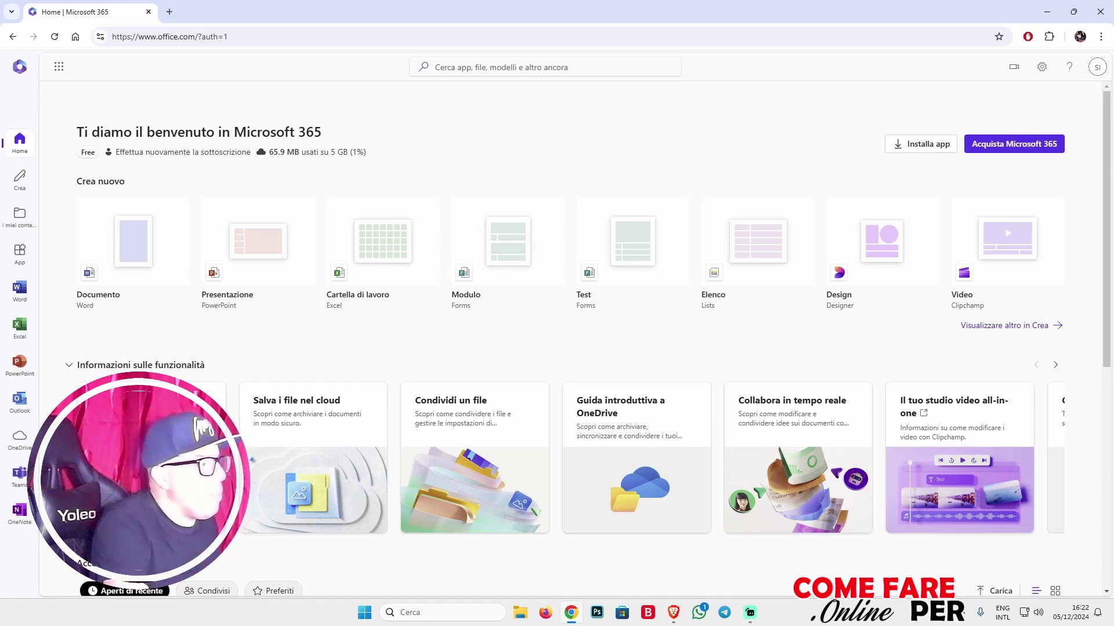
click(20, 324)
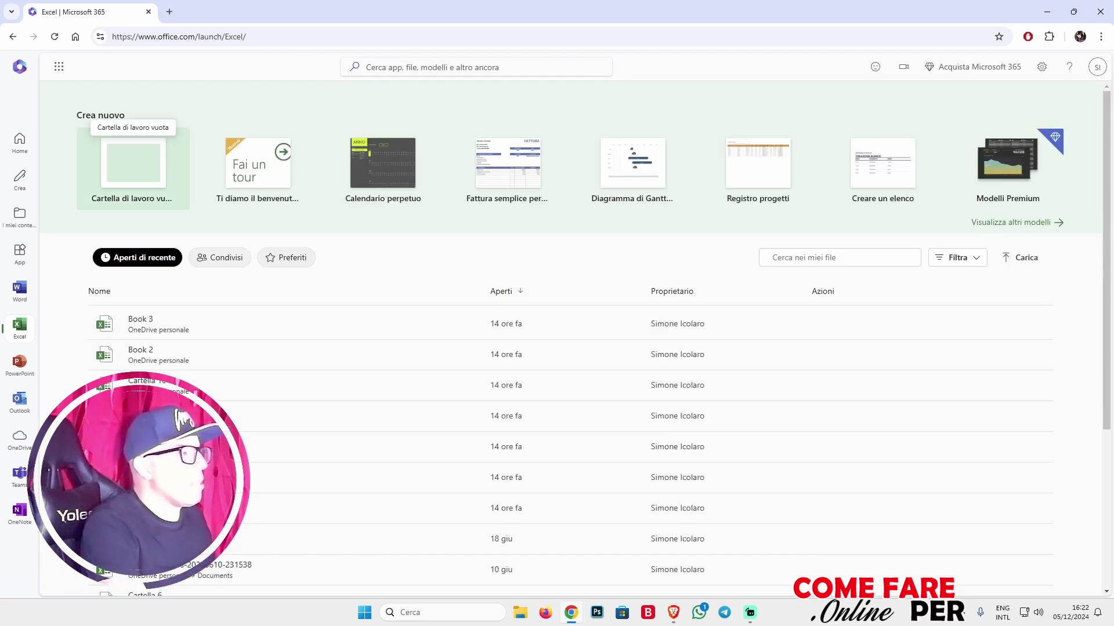
Create a new blank workbook from the 'Cartella di lavoro vuota' tile.
click(133, 162)
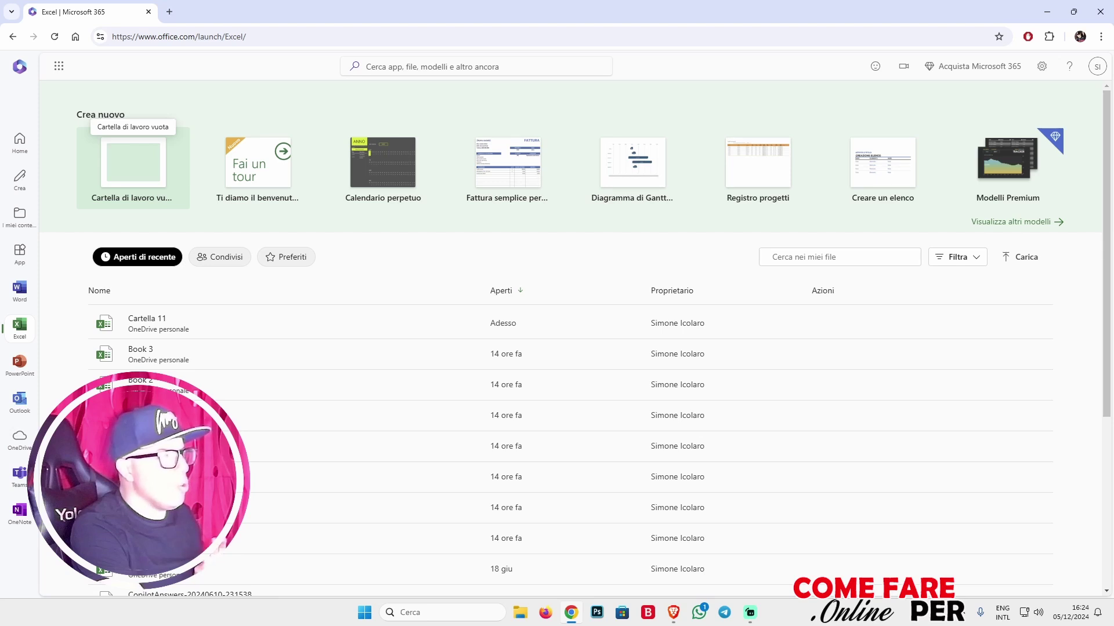
click(133, 165)
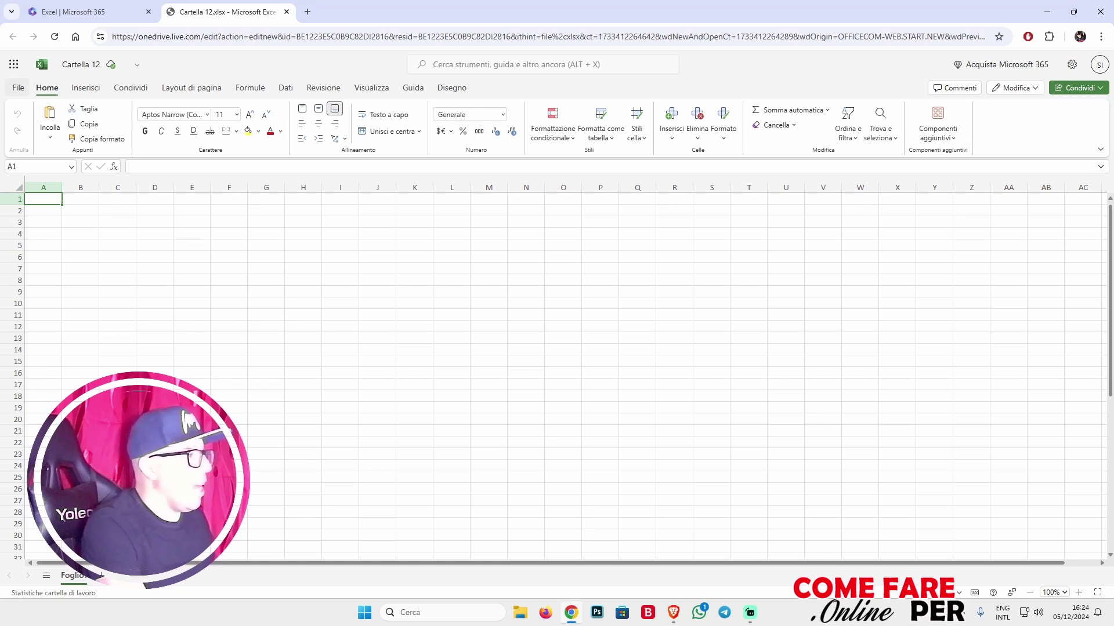
Browse the Excel template gallery via File > Nuovo > Sfoglia modelli.
click(18, 88)
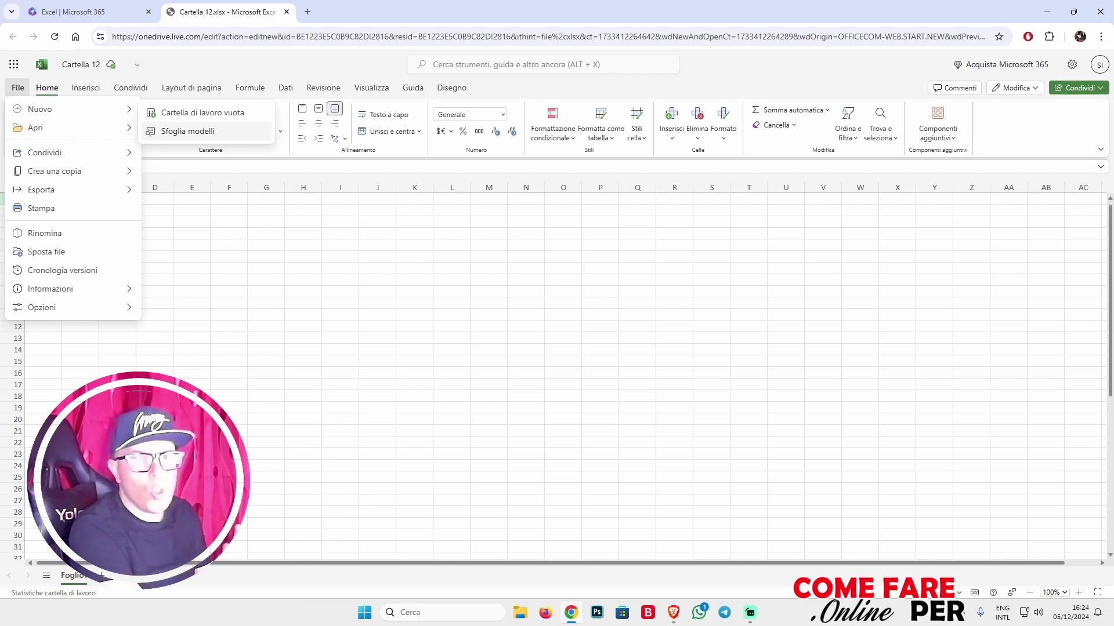
click(188, 131)
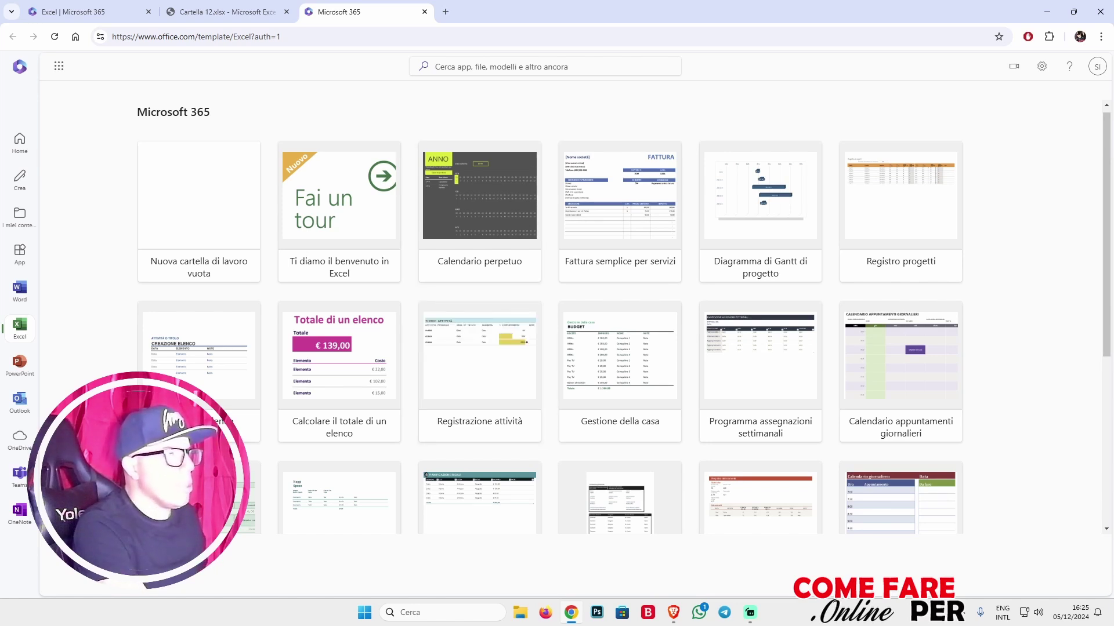
Search for 'calendario' templates, then open 'Esplora tutti i modelli' on Microsoft Create.
click(522, 66)
text(c)
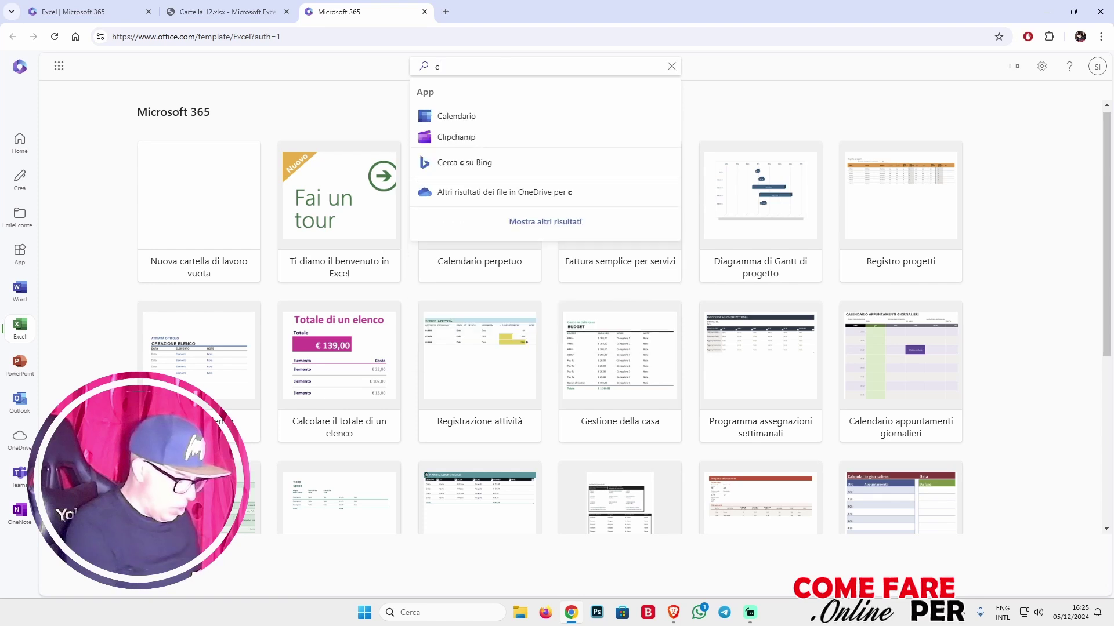
text(alendario)
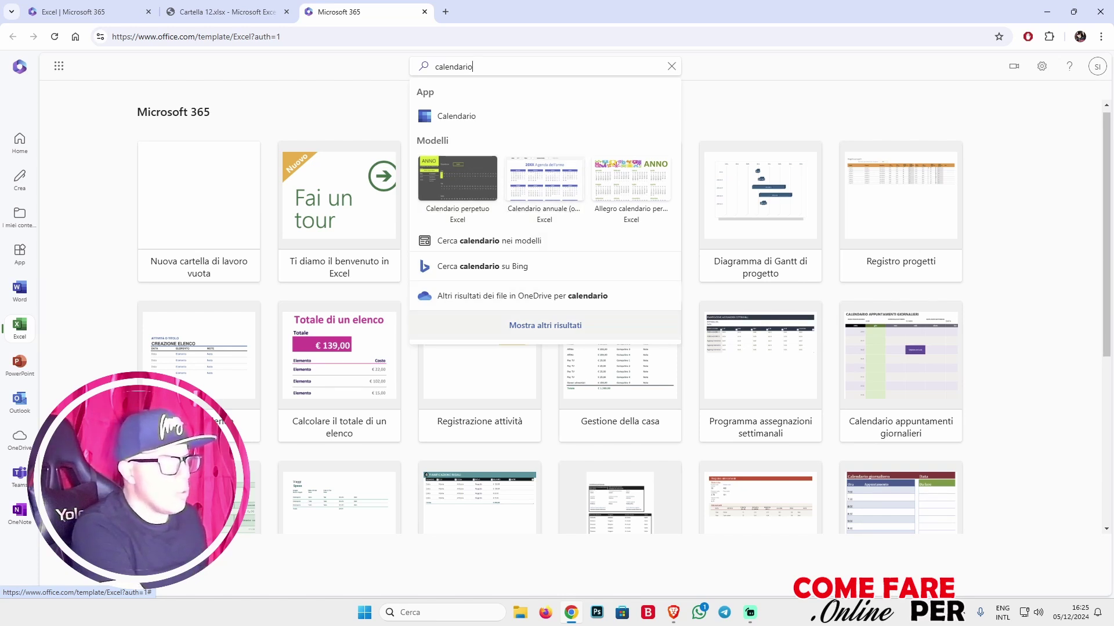
key(Escape)
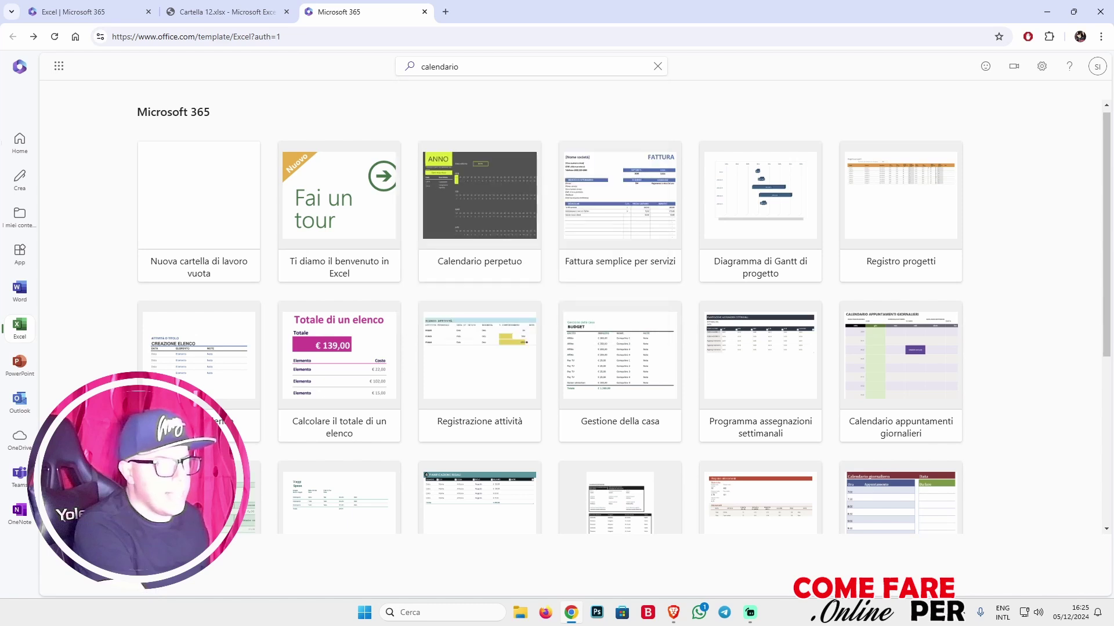
scroll(624, 319, down, 2)
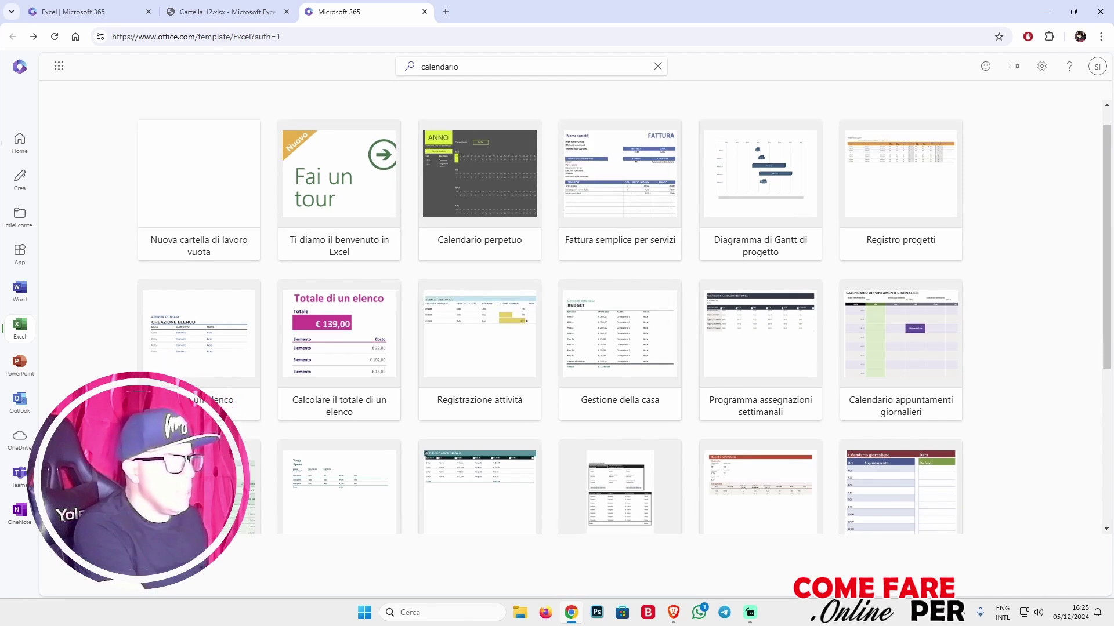
scroll(624, 319, down, 3)
scroll(623, 319, down, 1)
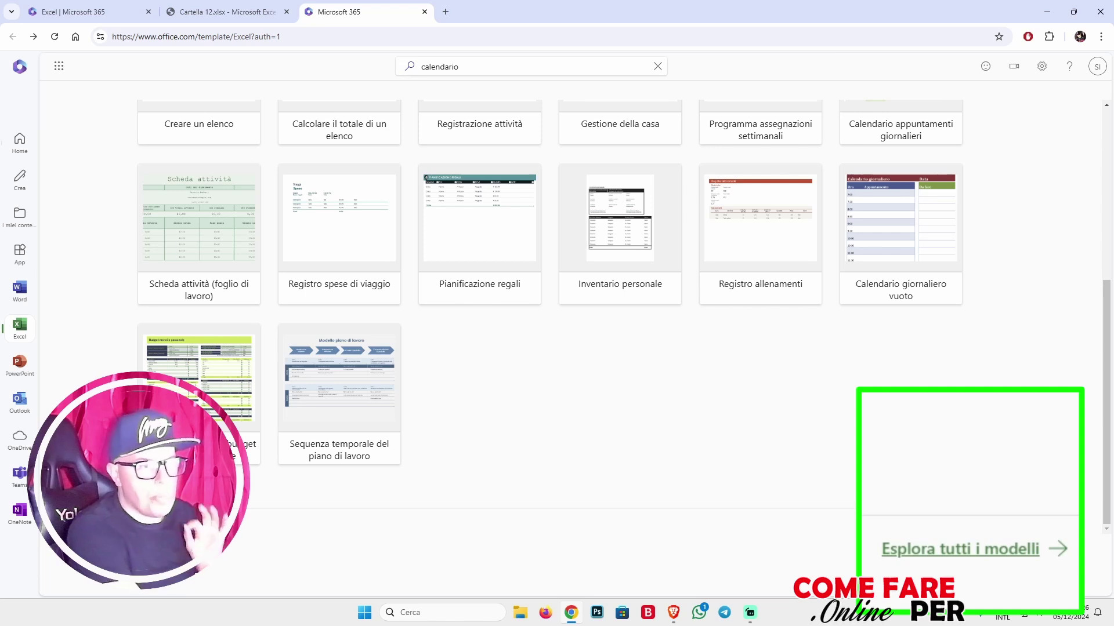
click(959, 548)
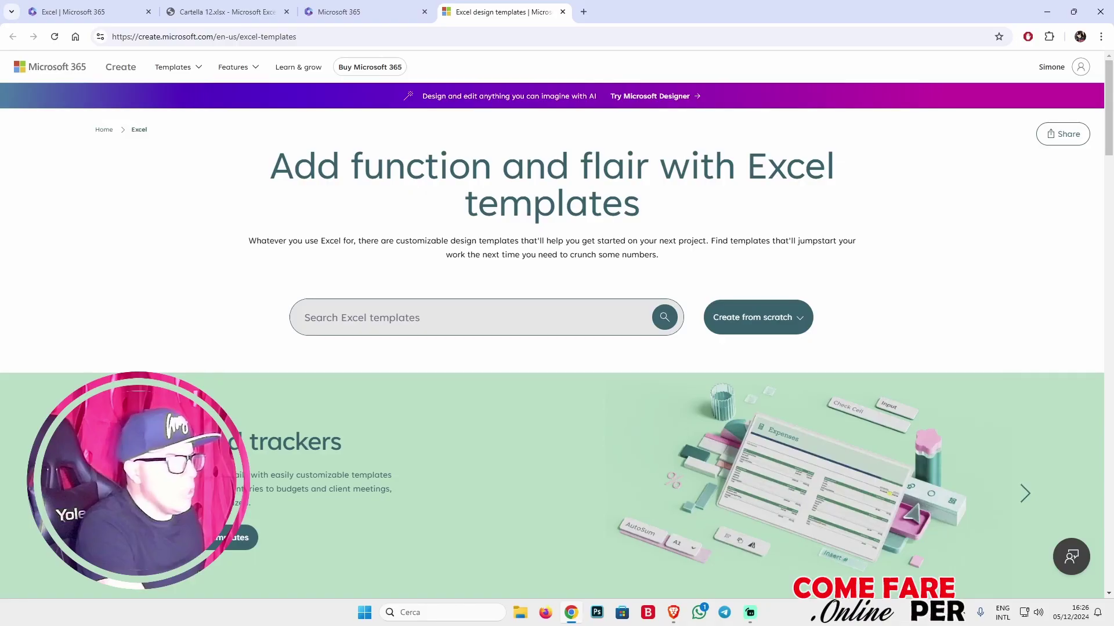
Search the Excel templates for 'calendario' and scroll through the results.
click(464, 317)
text(calen)
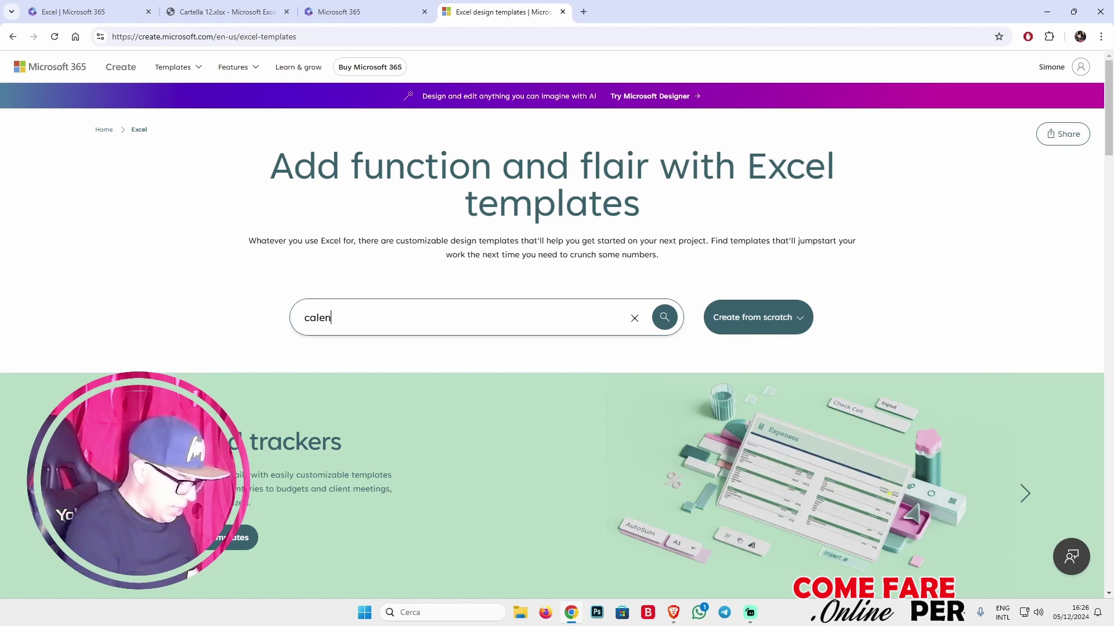
text(dario)
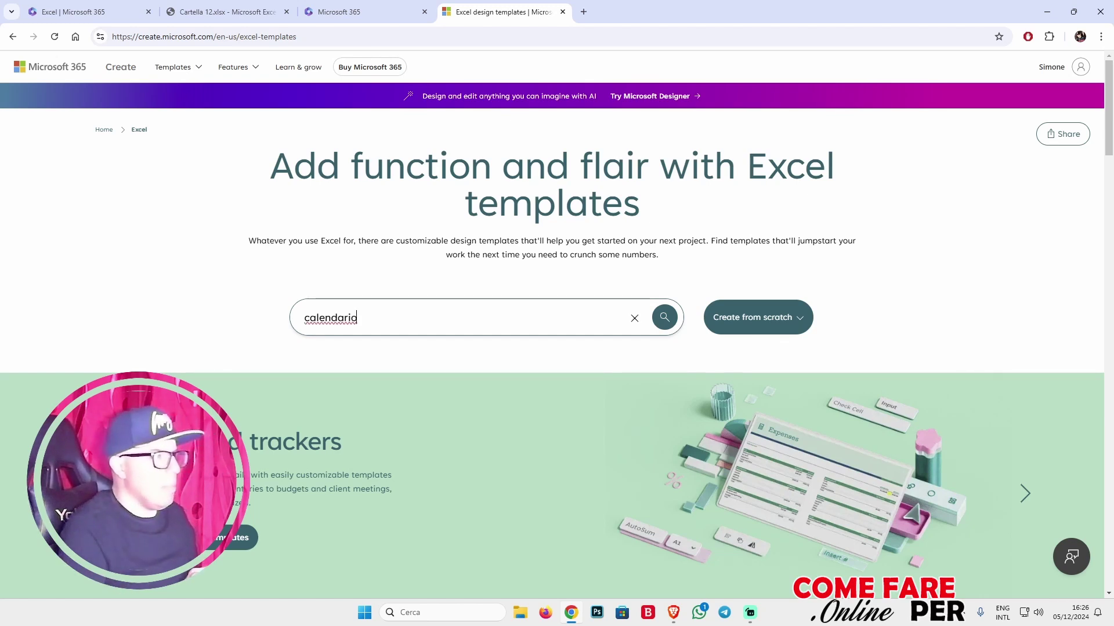
key(Return)
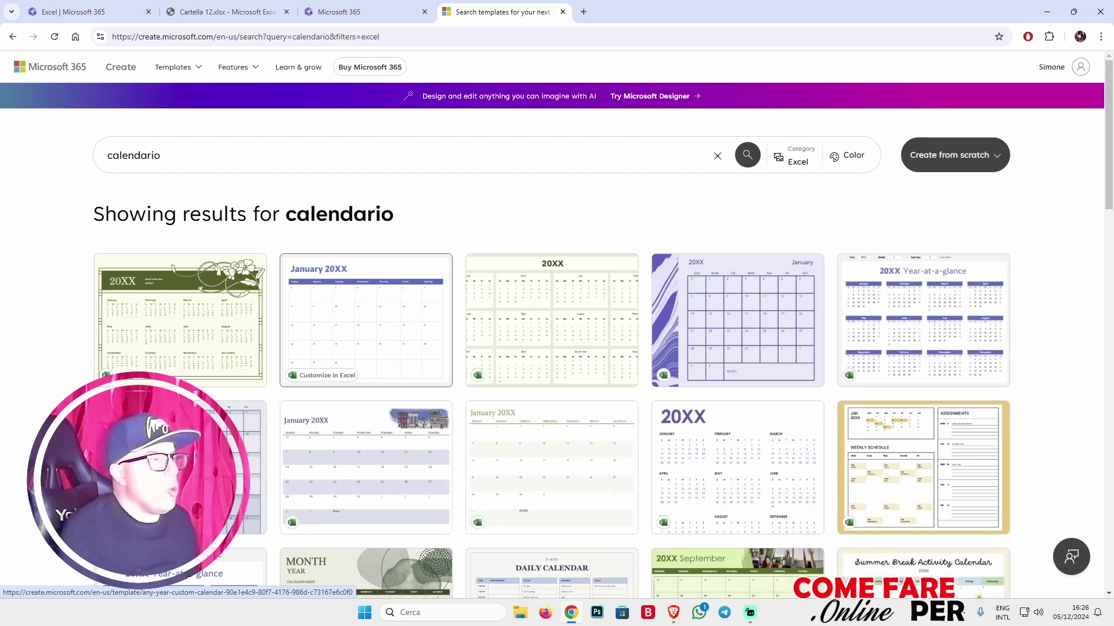
scroll(365, 319, down, 1)
scroll(365, 319, down, 6)
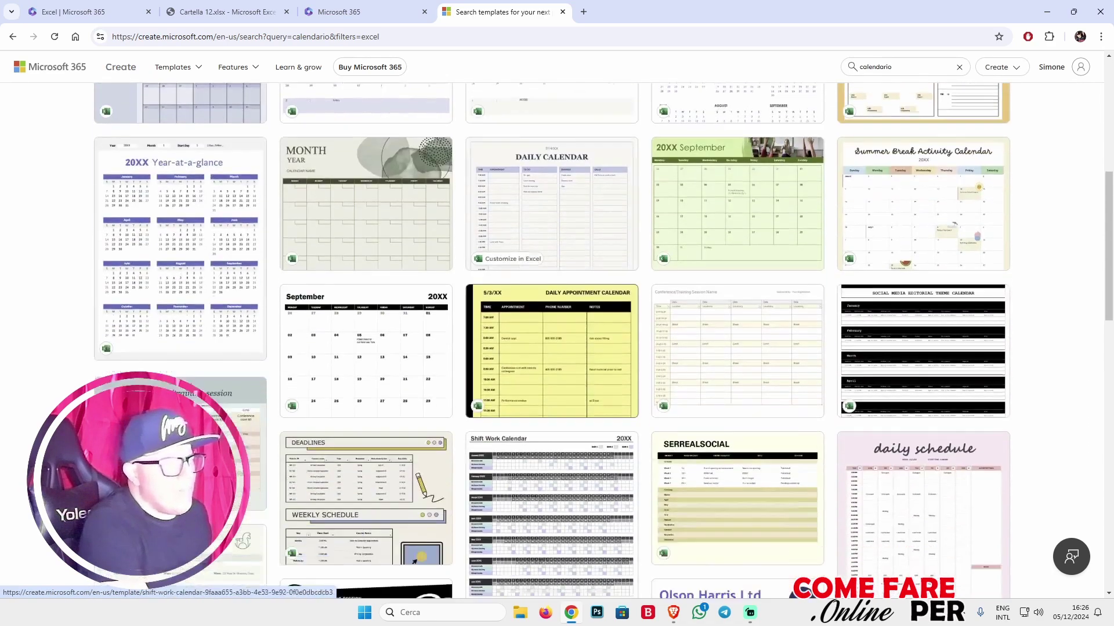
scroll(551, 337, down, 5)
scroll(551, 337, down, 3)
scroll(551, 337, down, 1)
scroll(551, 336, down, 2)
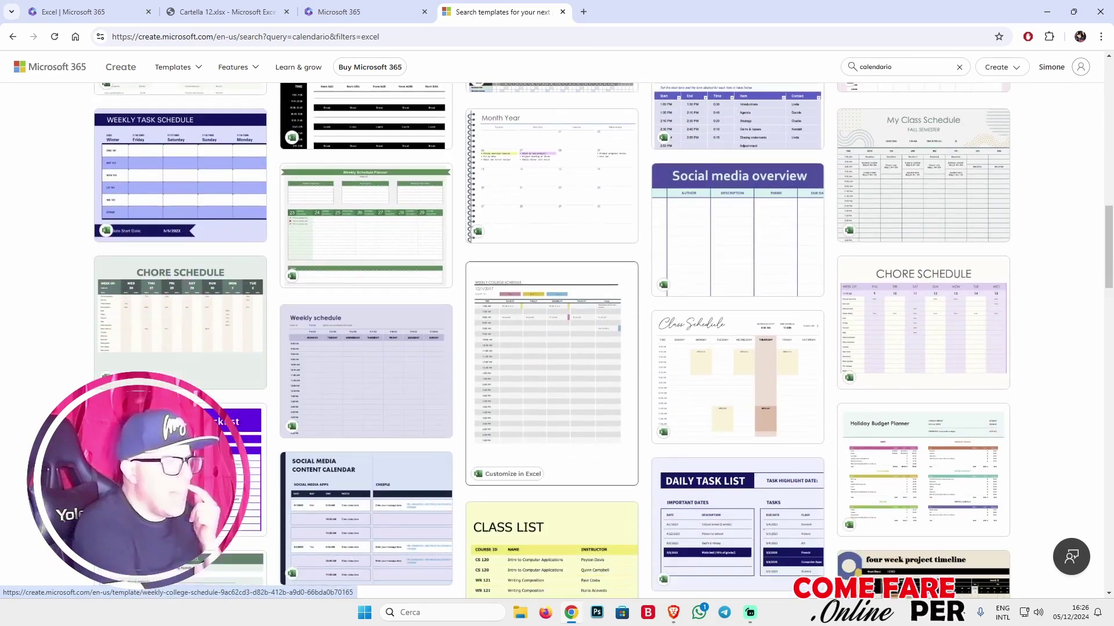
scroll(551, 336, down, 4)
scroll(551, 348, down, 2)
scroll(854, 493, down, 3)
scroll(855, 493, down, 3)
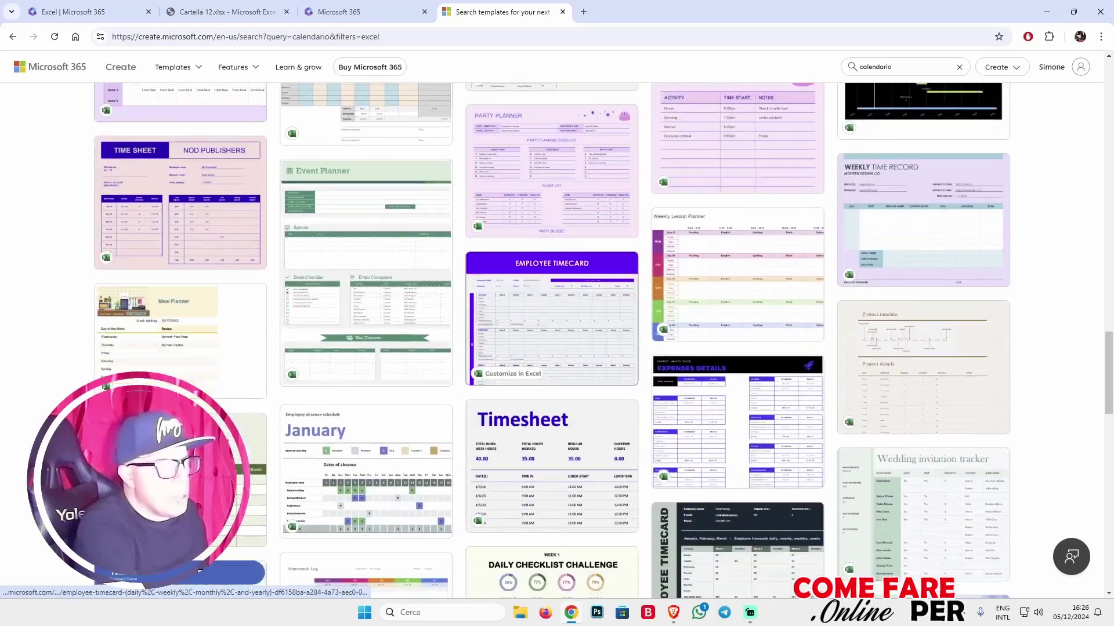
scroll(855, 493, down, 3)
scroll(855, 493, down, 3)
scroll(557, 336, down, 5)
scroll(557, 337, down, 4)
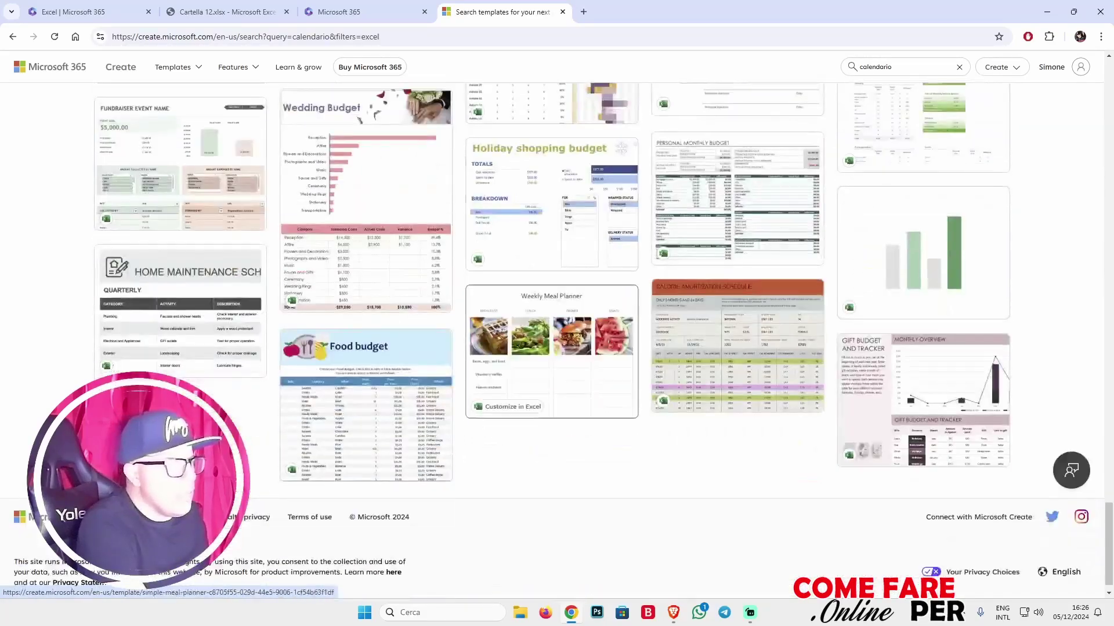
scroll(922, 128, down, 4)
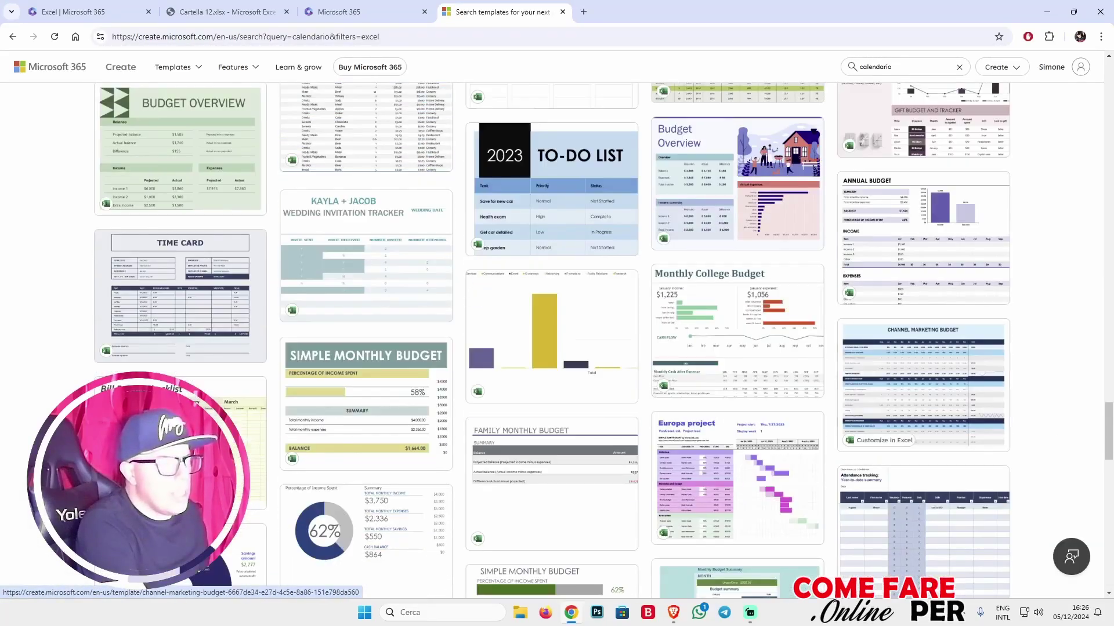
Open the Any year custom calendar template from the results.
scroll(922, 127, up, 8)
scroll(557, 336, up, 10)
scroll(556, 336, up, 3)
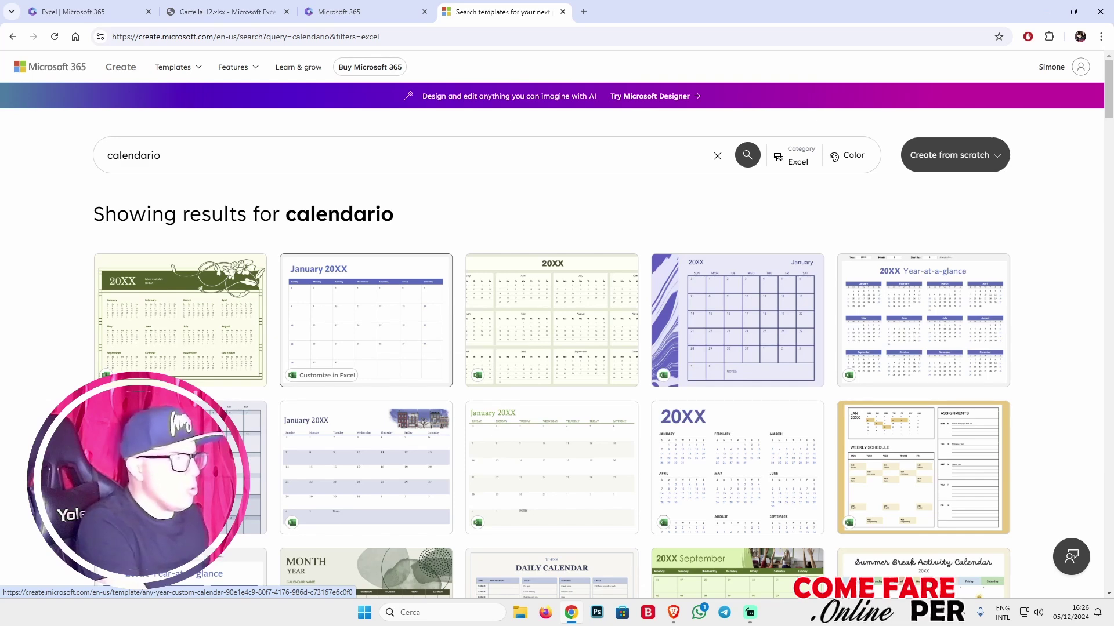
click(365, 319)
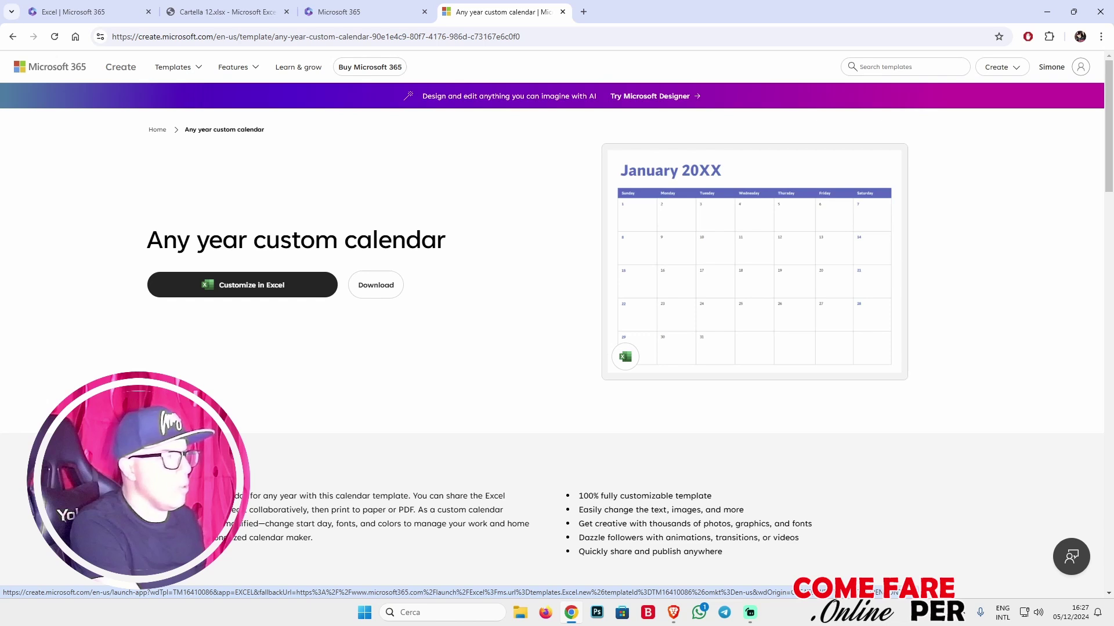
Open the Any year custom calendar template in Excel with 'Customize in Excel'.
click(251, 285)
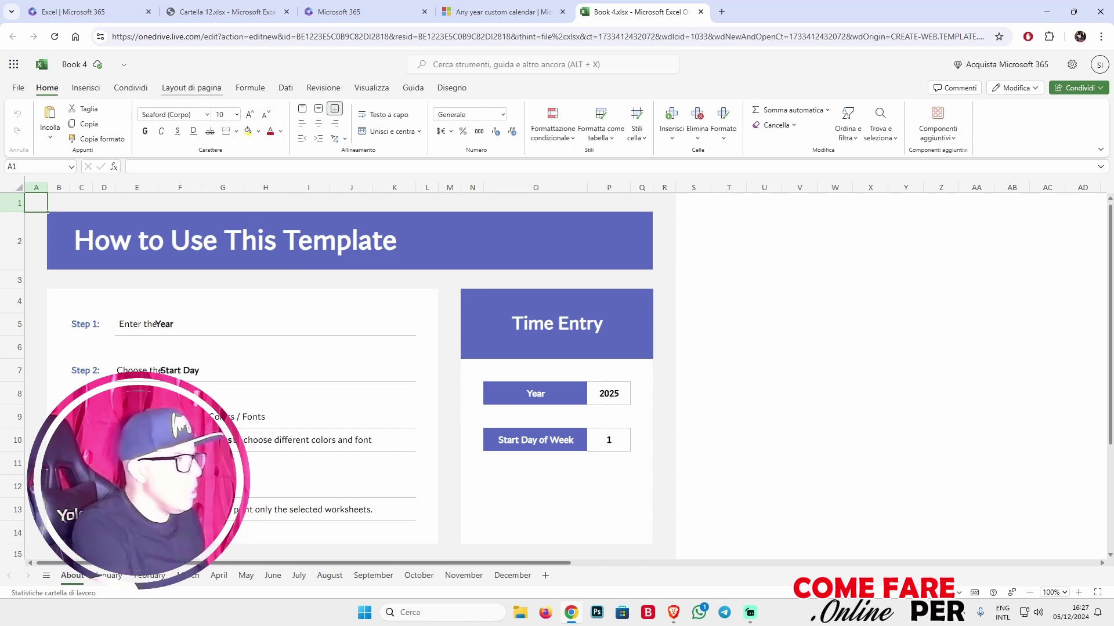
click(191, 88)
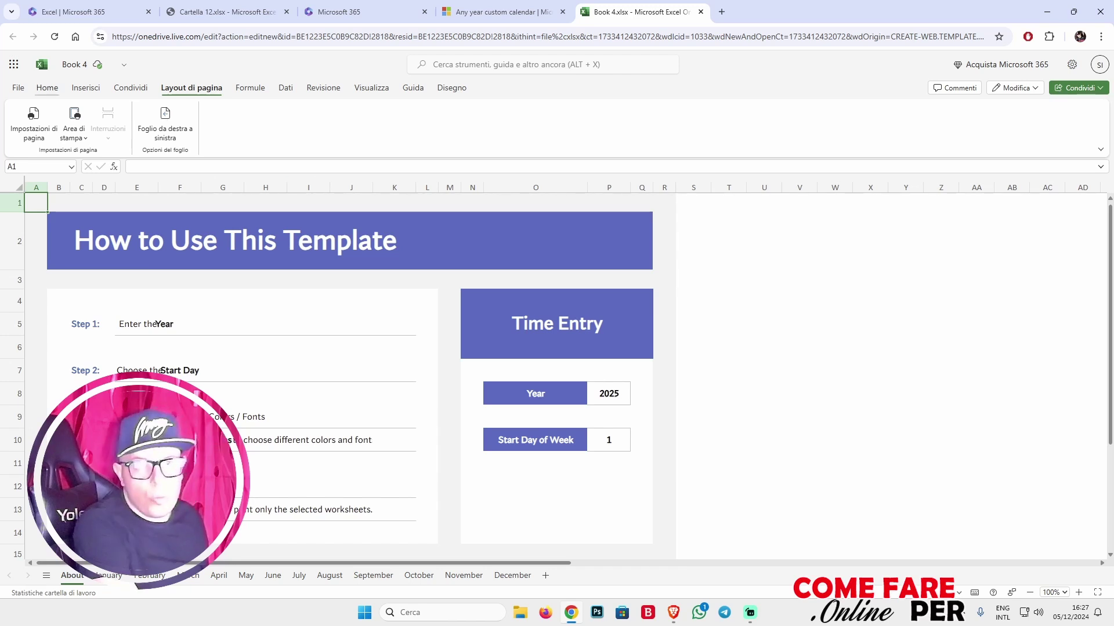
click(47, 87)
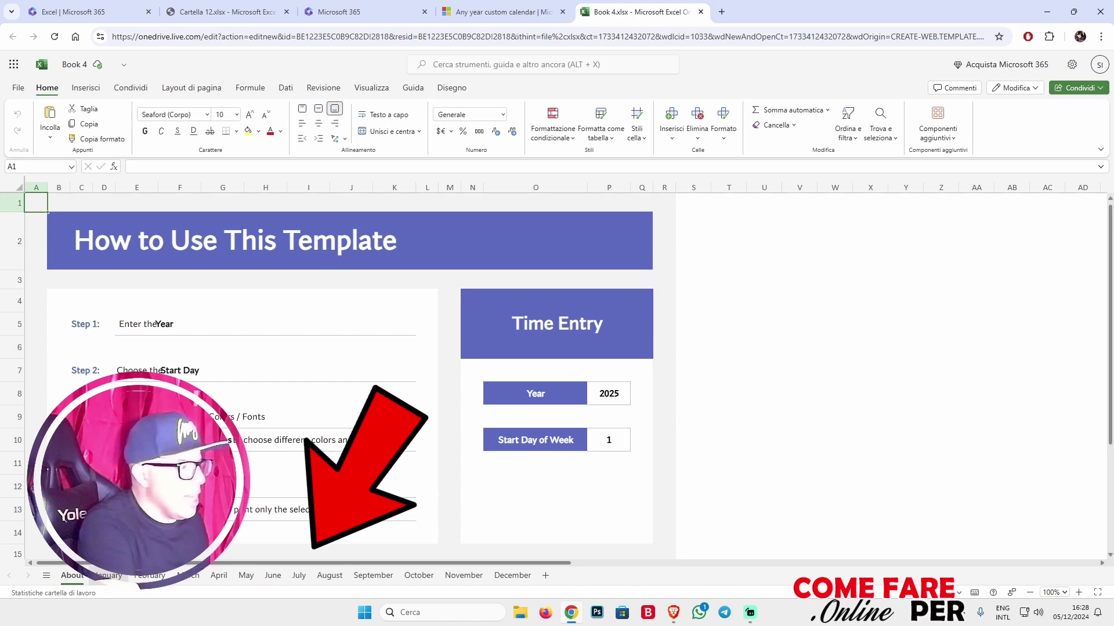
click(108, 575)
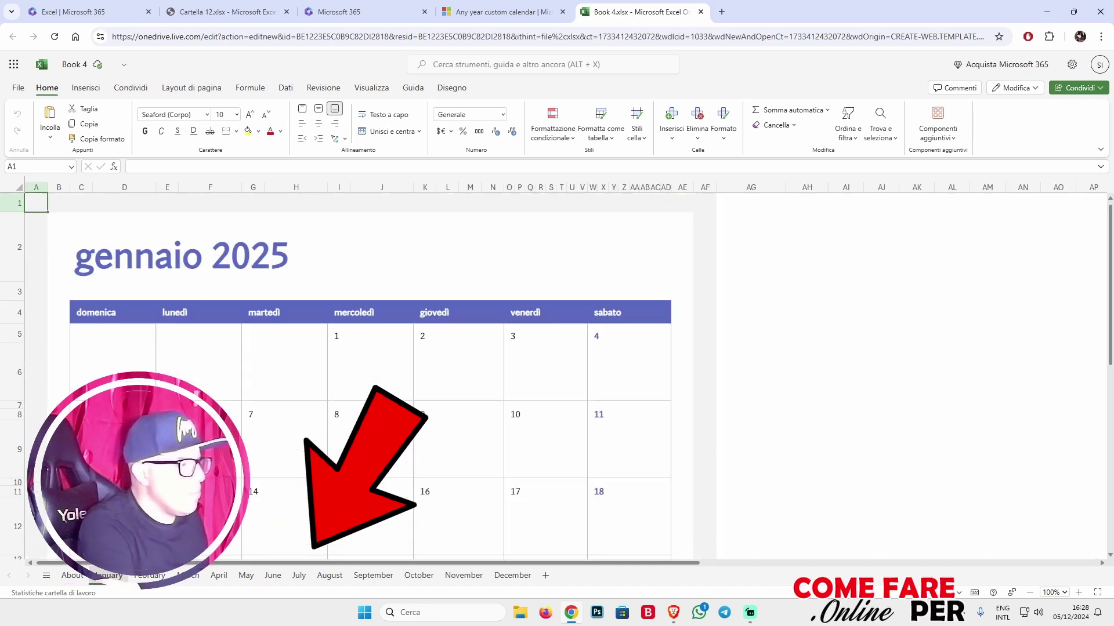
click(149, 575)
click(189, 575)
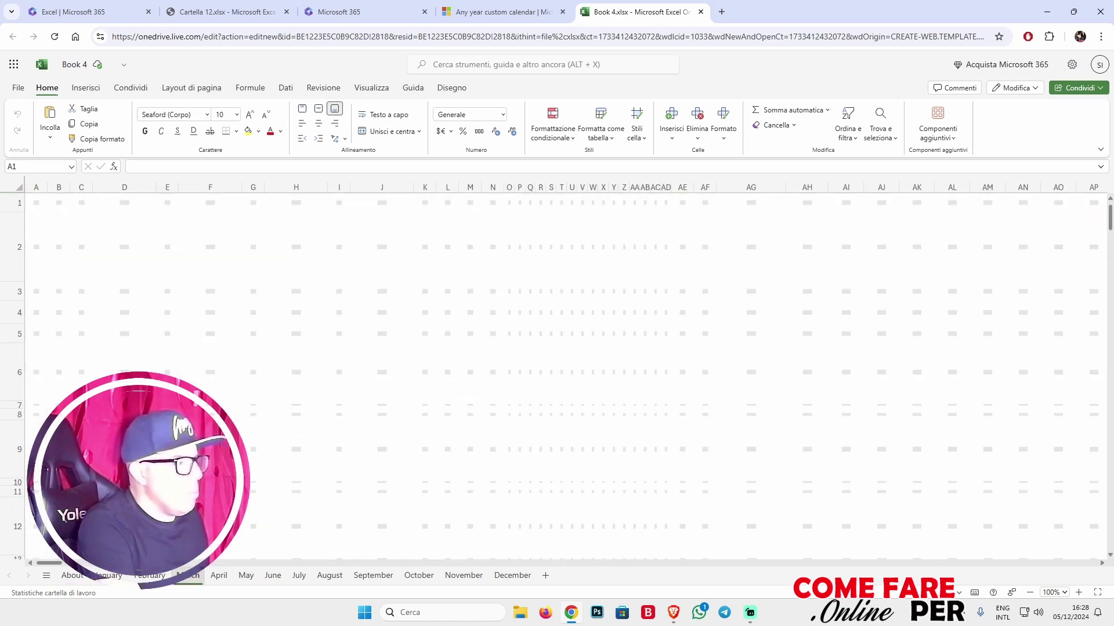
click(218, 575)
click(512, 575)
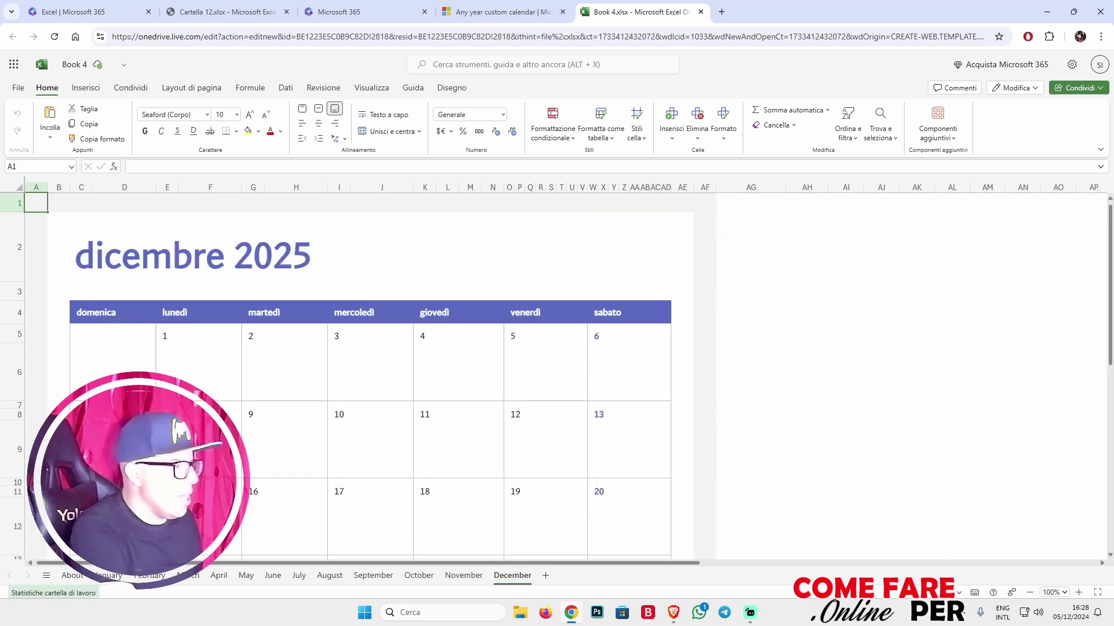
click(73, 575)
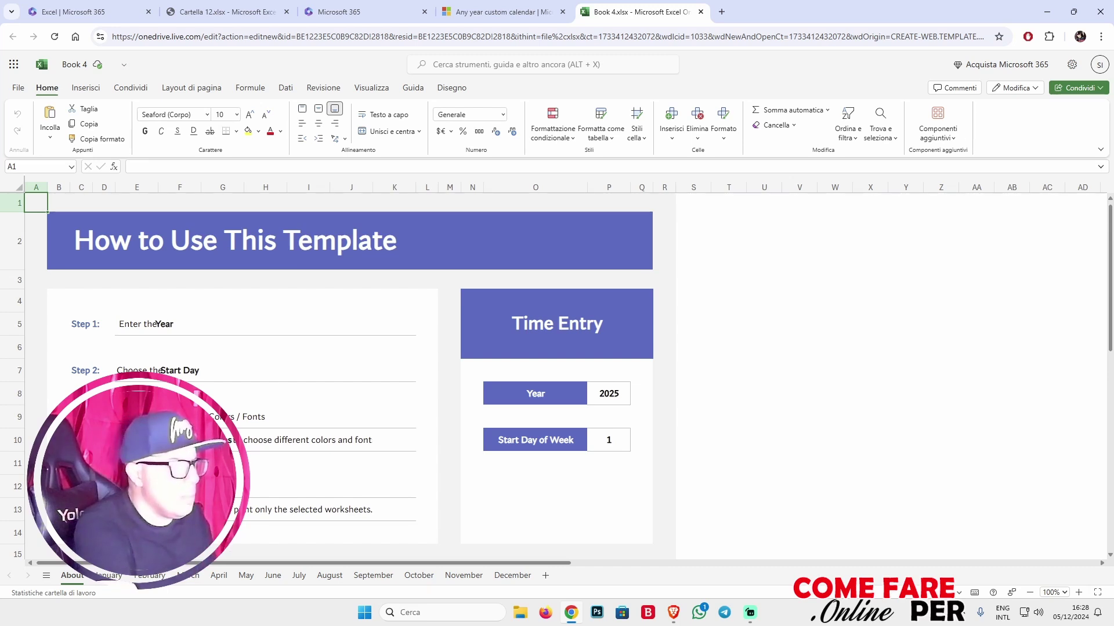
click(608, 393)
key(F2)
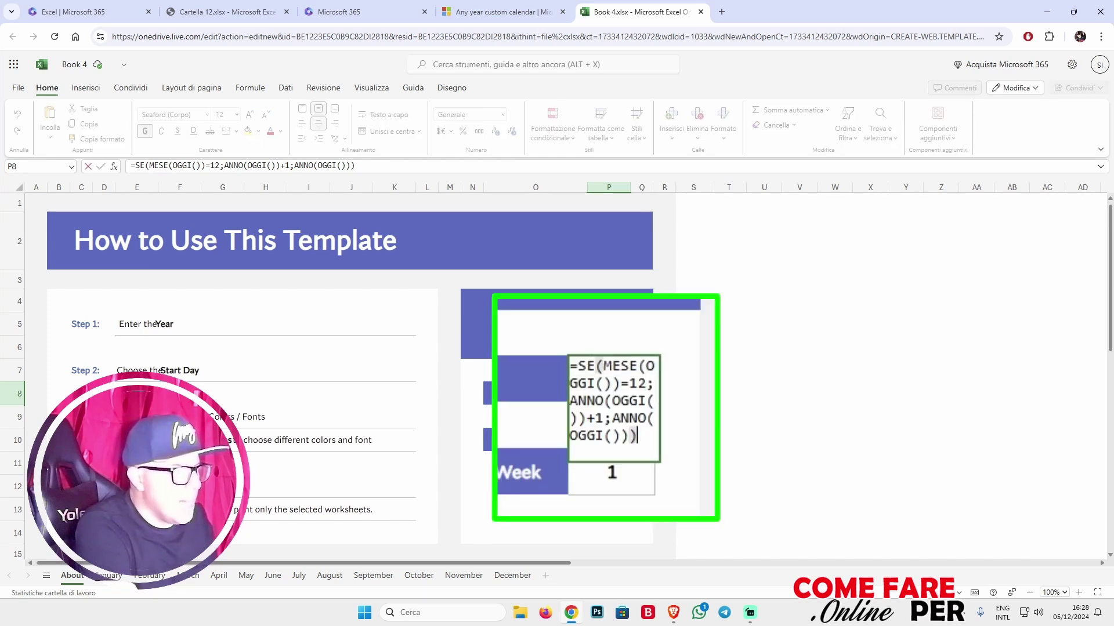
click(604, 418)
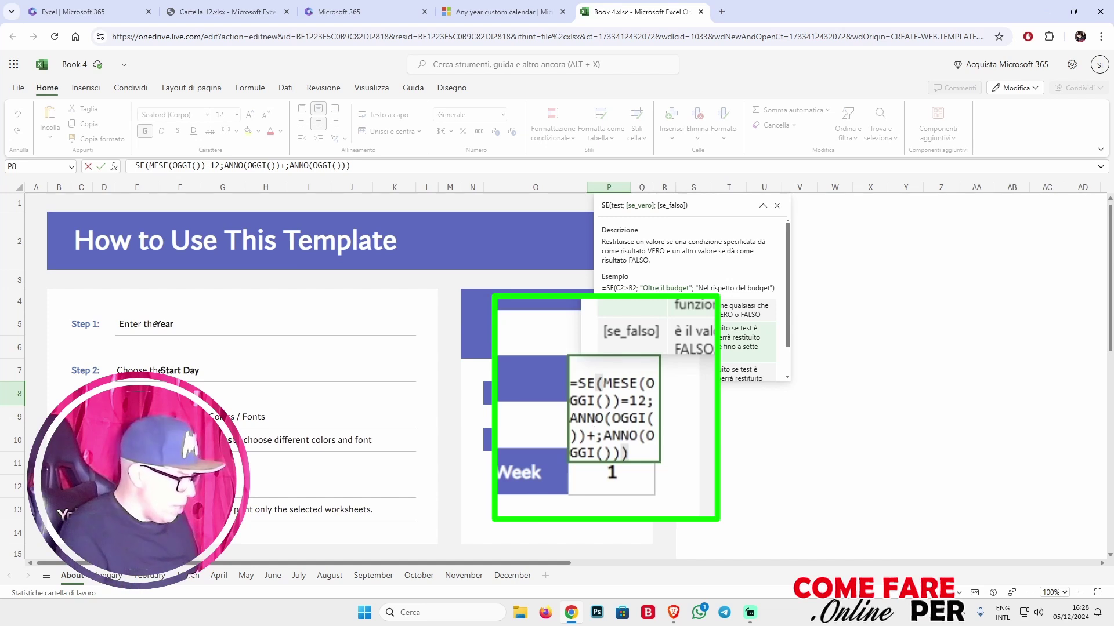
key(BackSpace)
text(2)
key(Return)
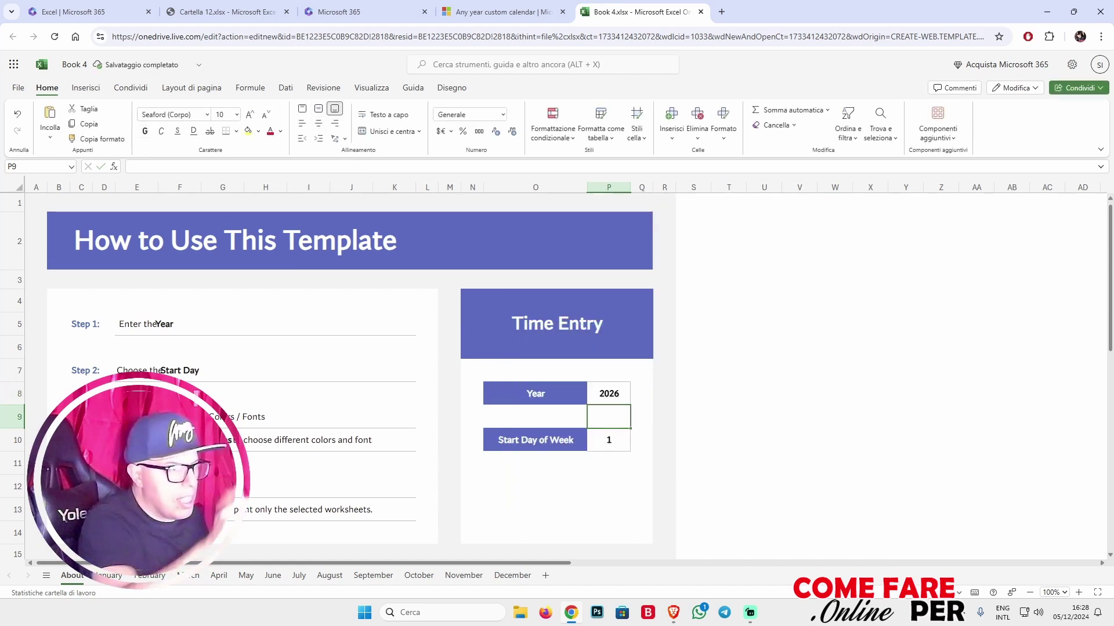
key(Up)
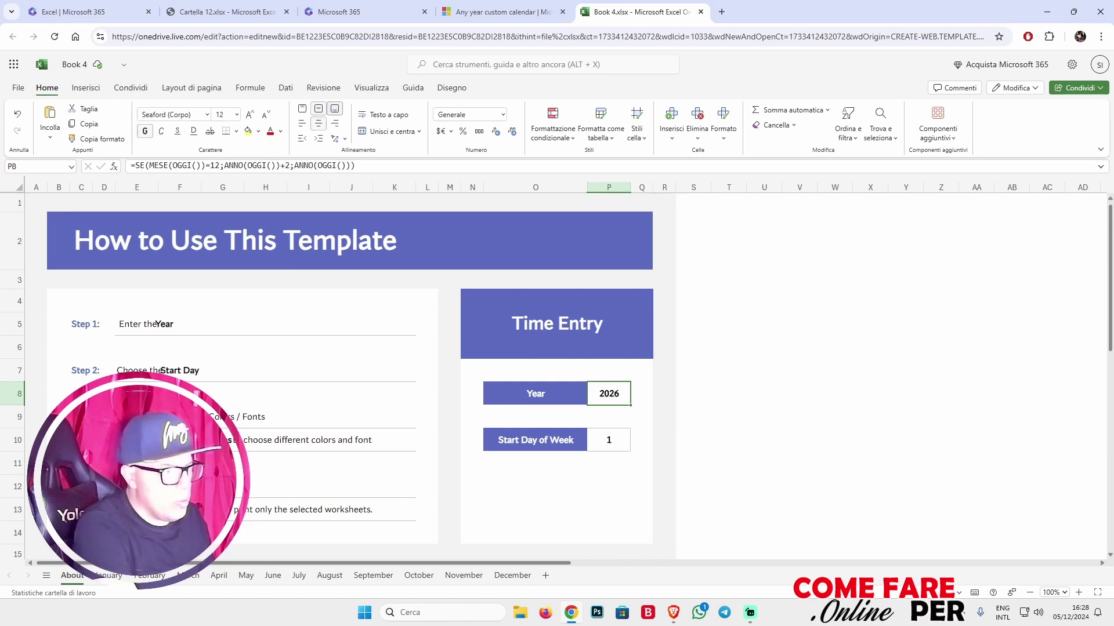
key(F2)
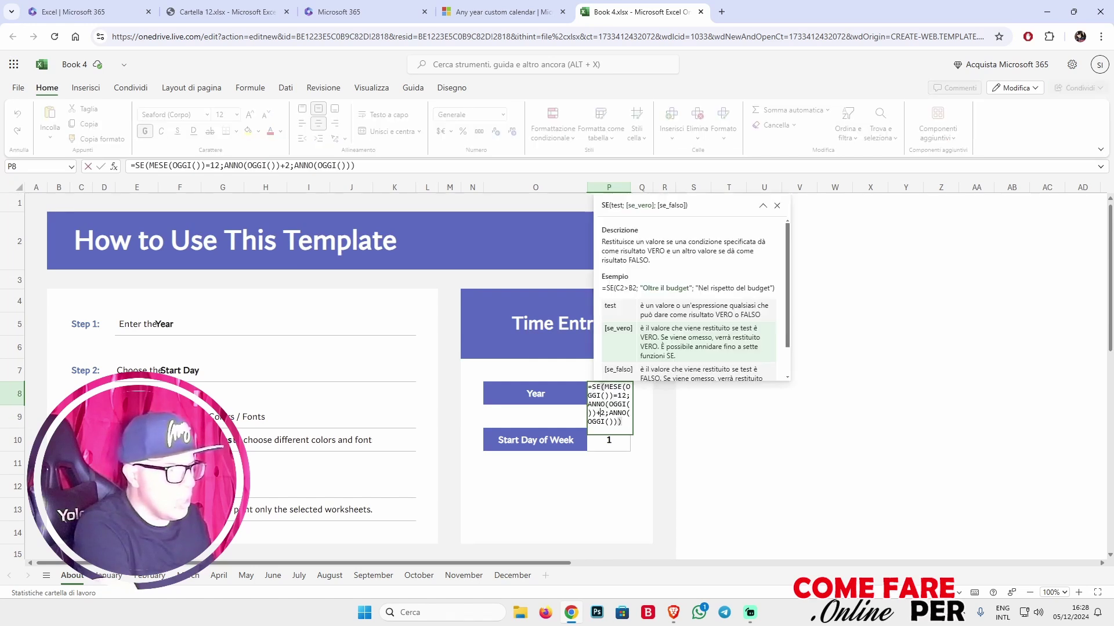
click(599, 413)
key(BackSpace)
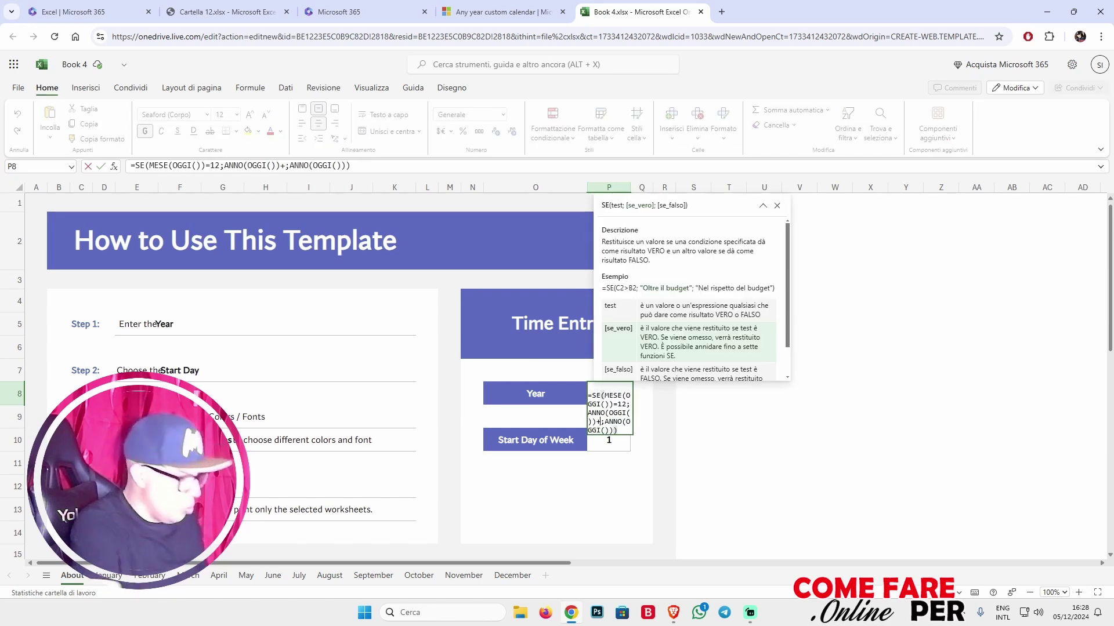
text(1)
key(Return)
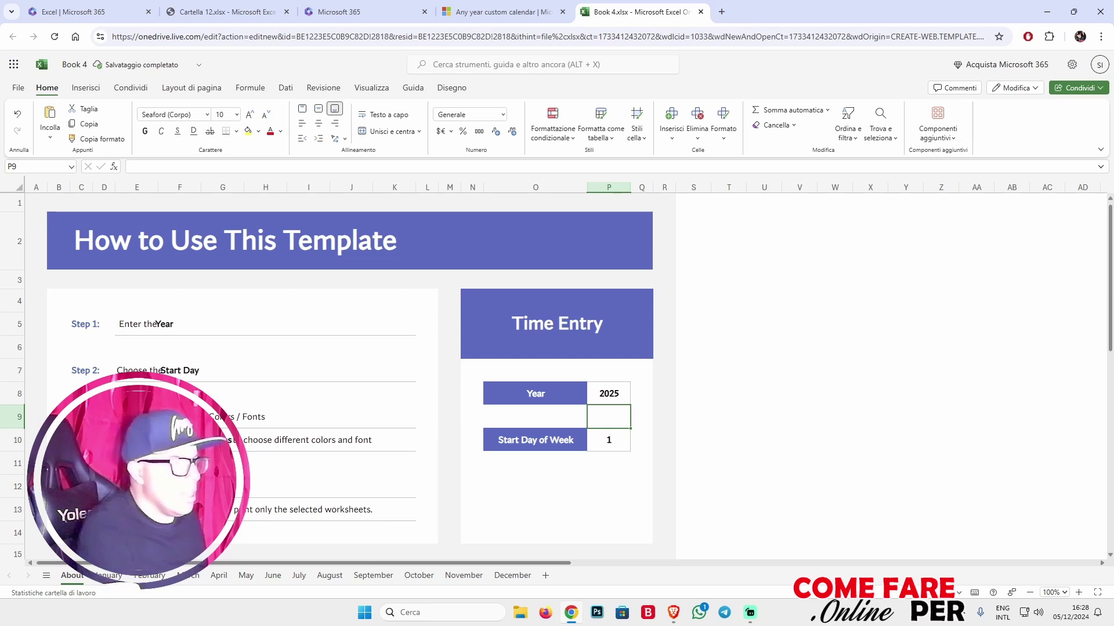
click(764, 370)
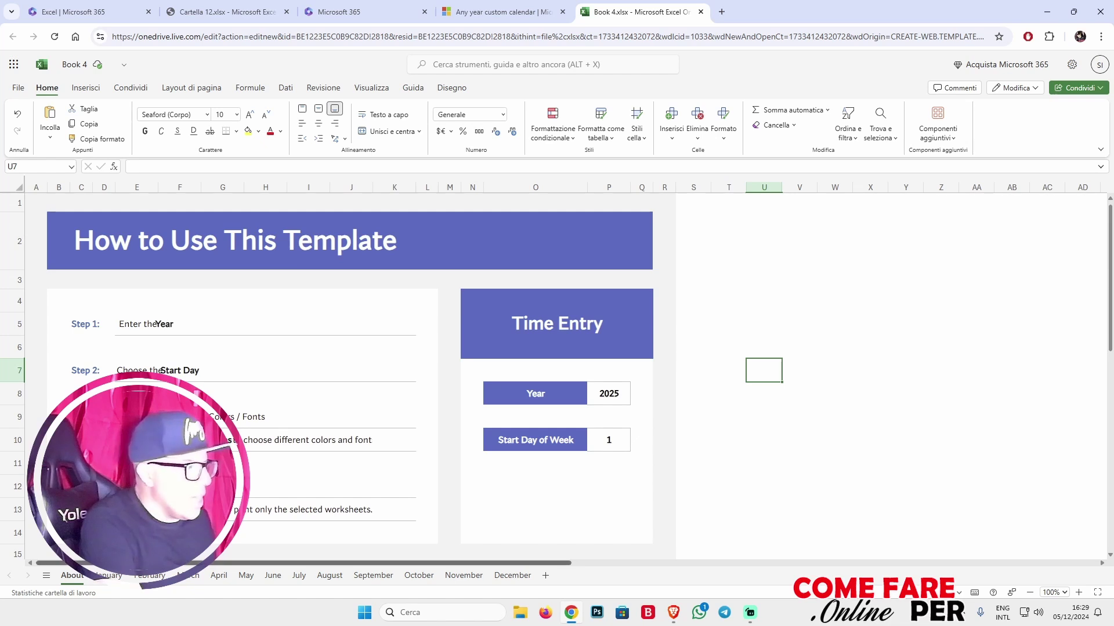
Move to the January sheet and look over its calendar grid.
key(ctrl+Page_Down)
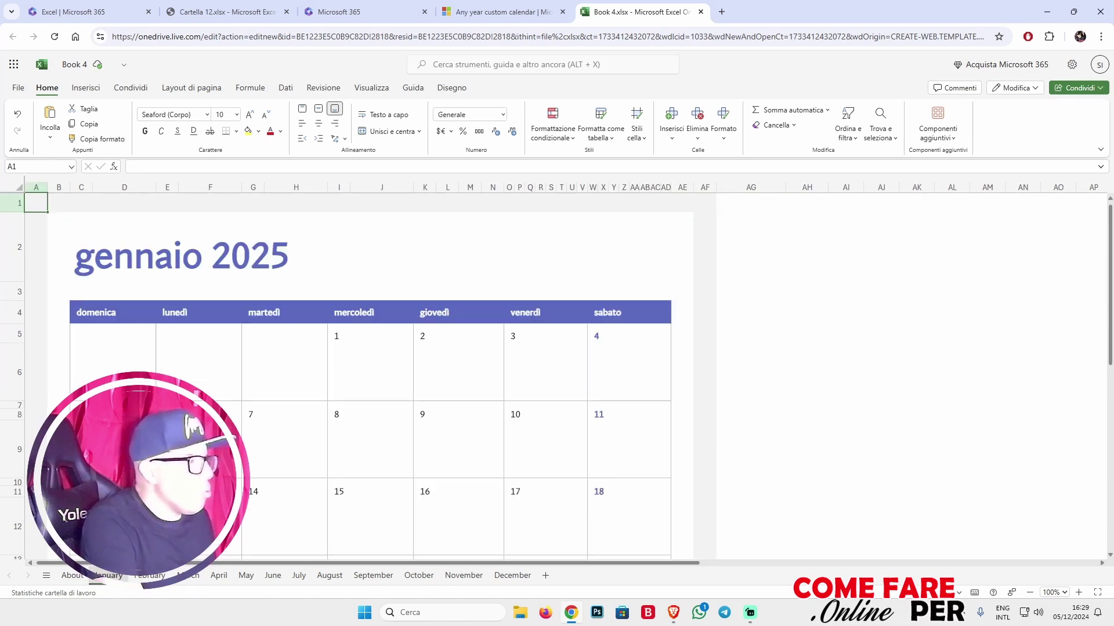
scroll(347, 385, down, 1)
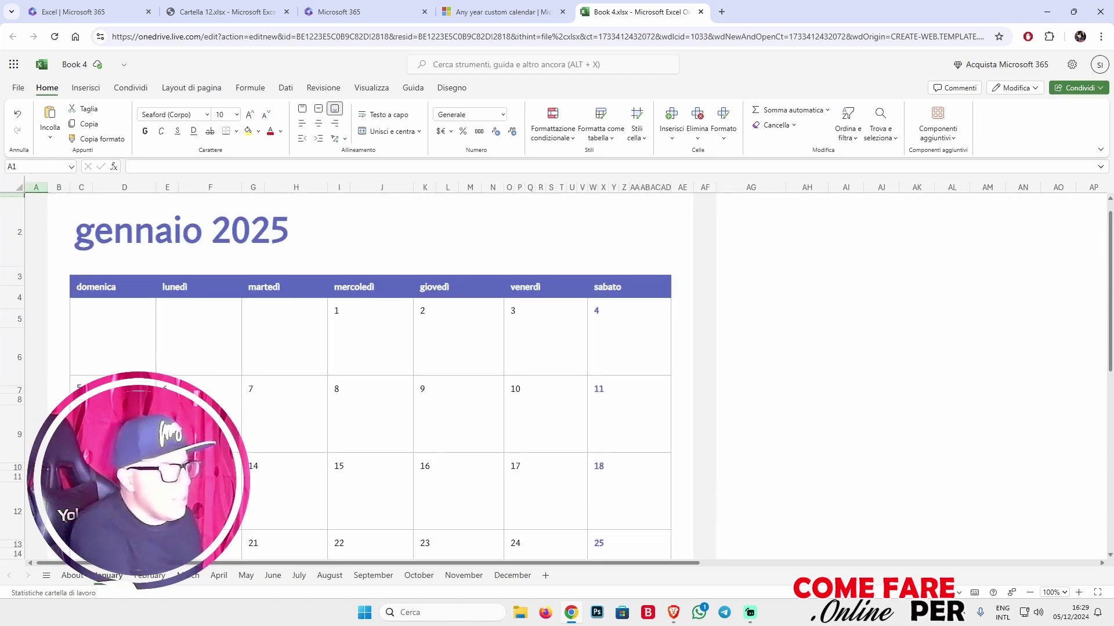
scroll(346, 384, down, 3)
scroll(346, 385, up, 4)
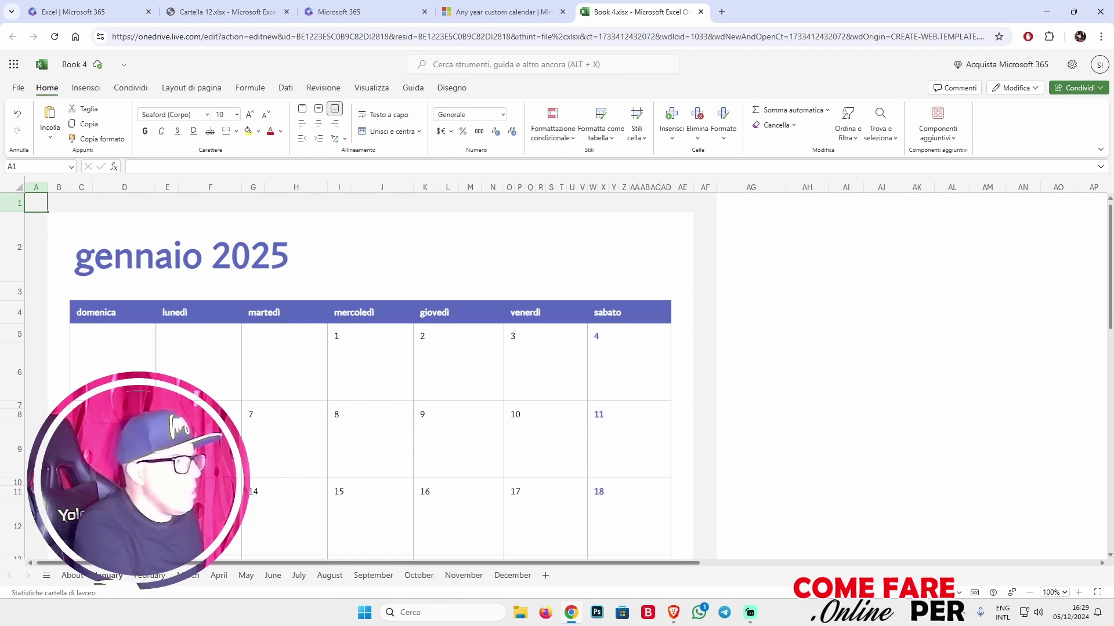
scroll(372, 377, down, 3)
scroll(371, 377, up, 3)
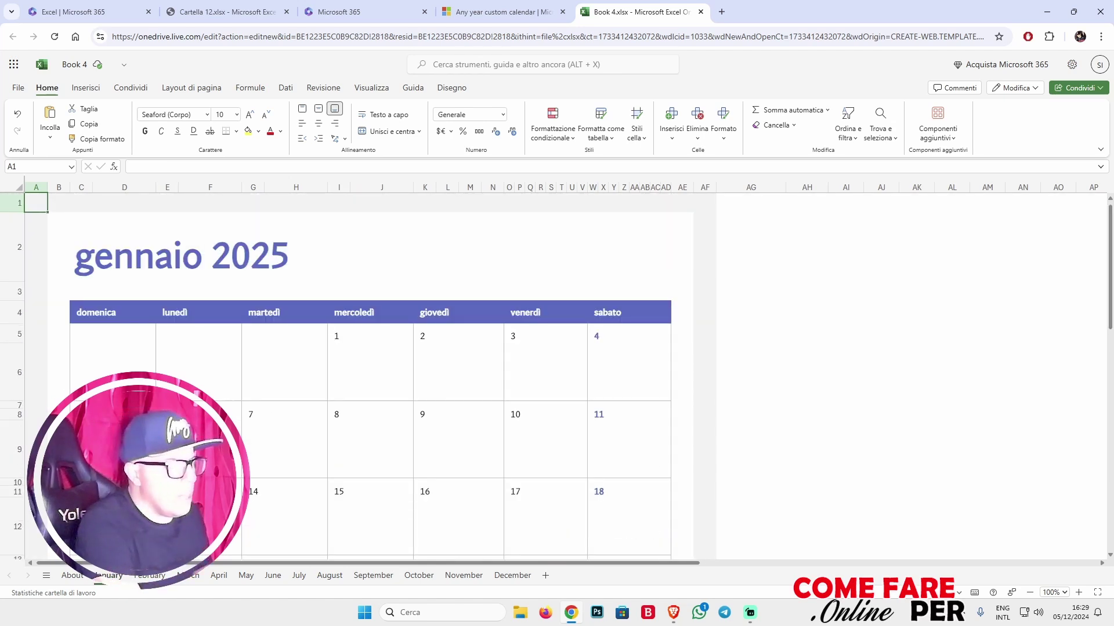
Check the gennaio 2025 title's formula, then select title cell C2.
double_click(180, 255)
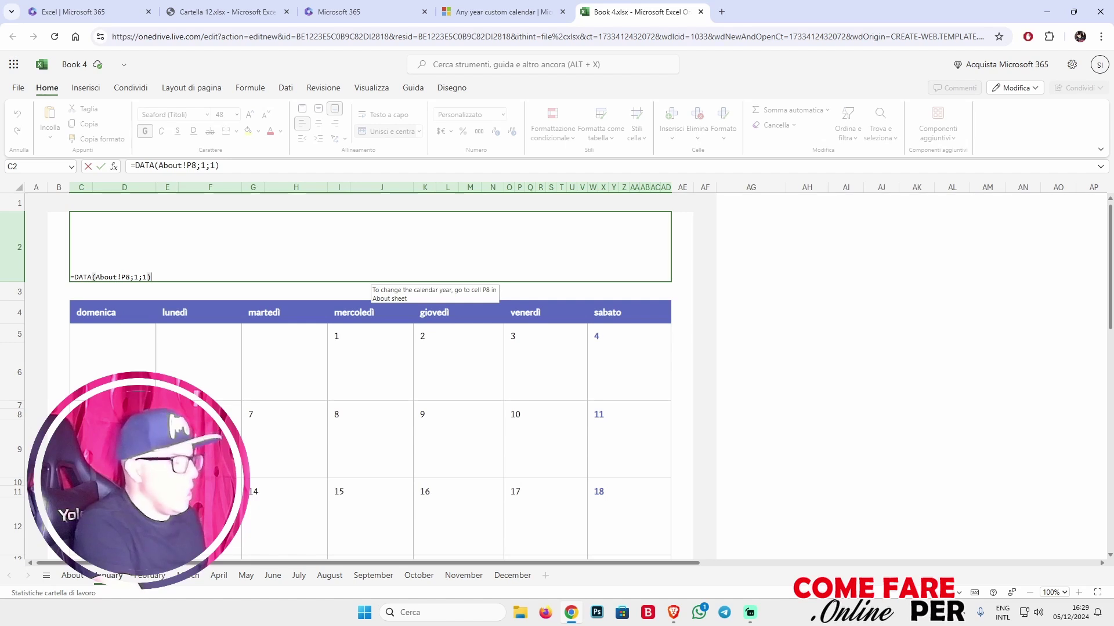
click(750, 291)
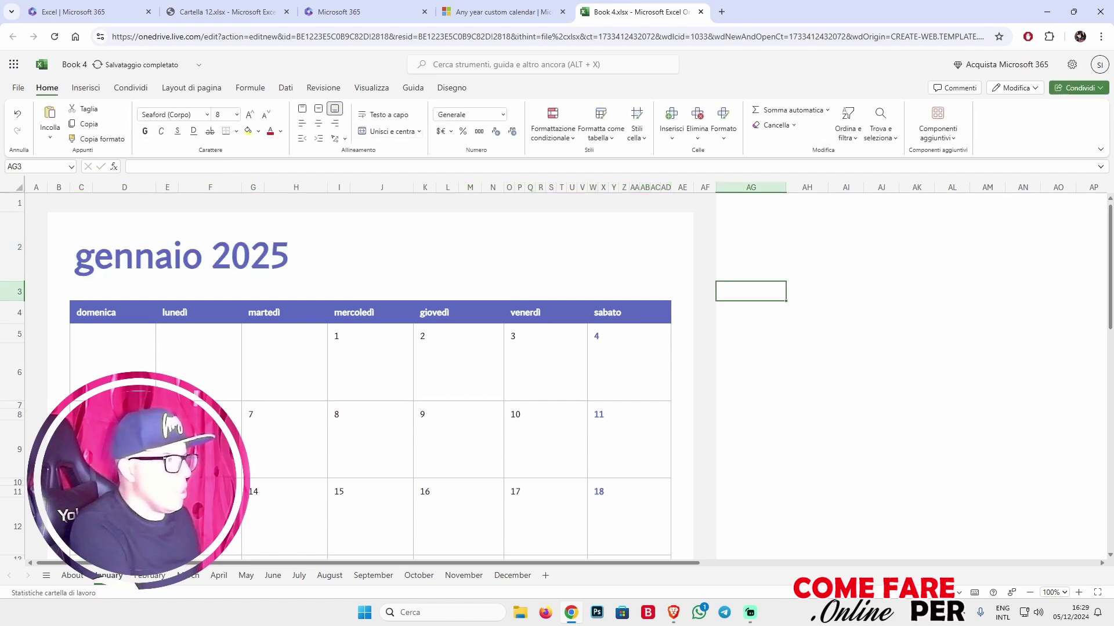
click(180, 256)
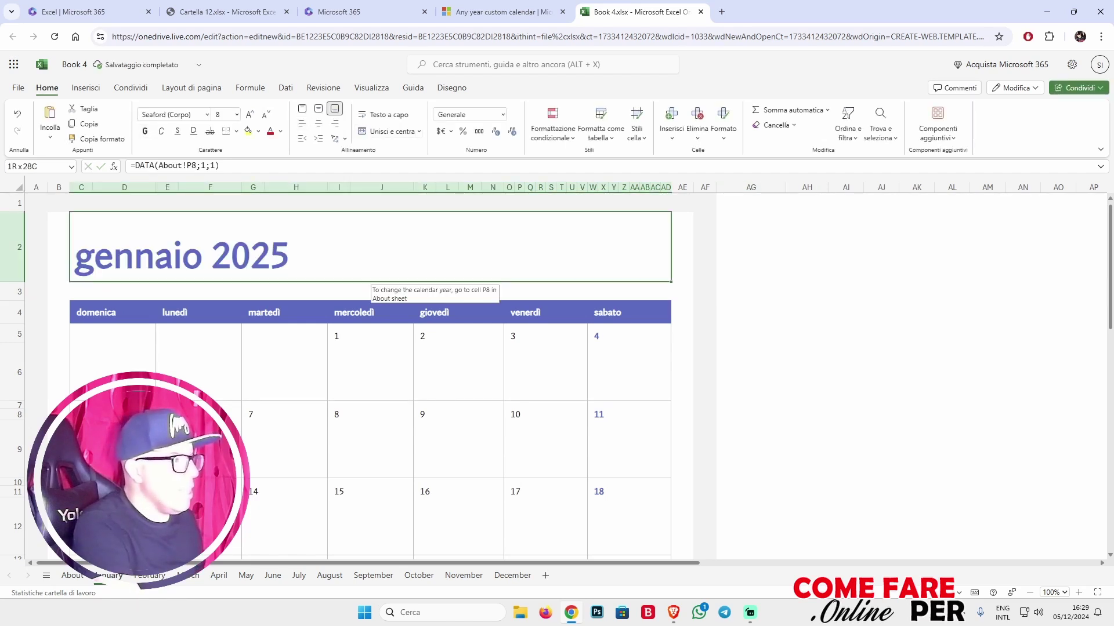
click(750, 247)
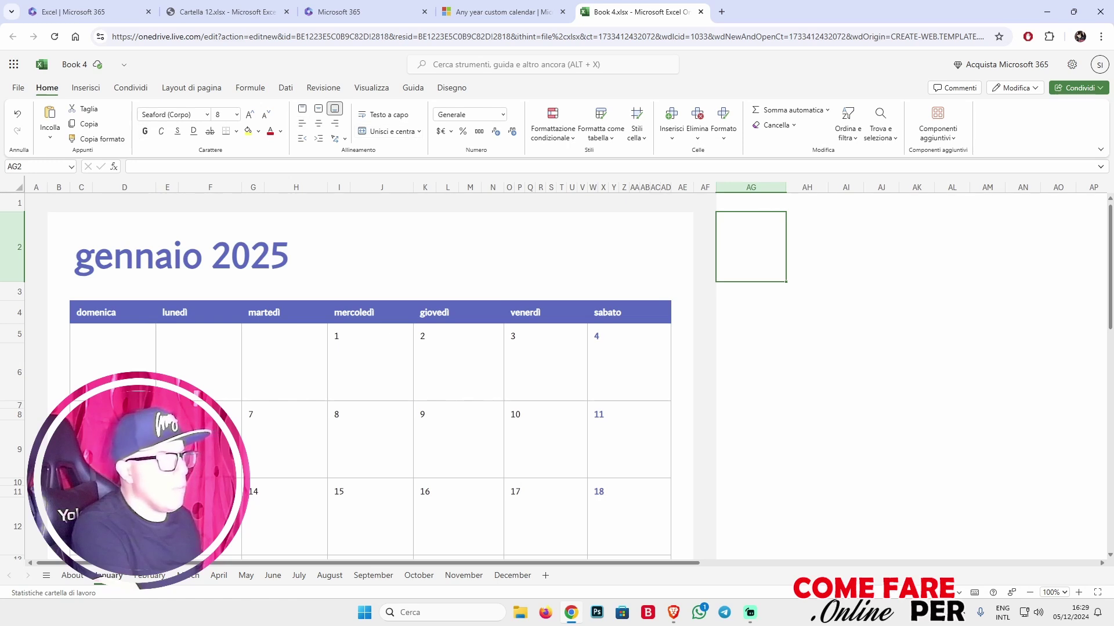
click(370, 246)
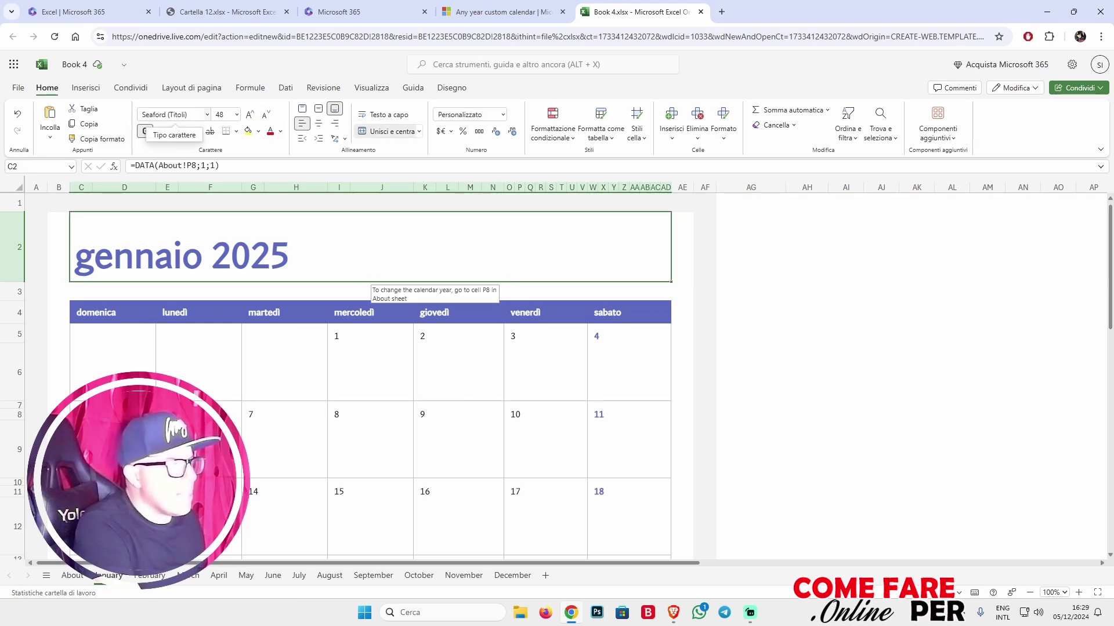
Set the gennaio 2025 title's font colour to Automatico (black).
click(169, 115)
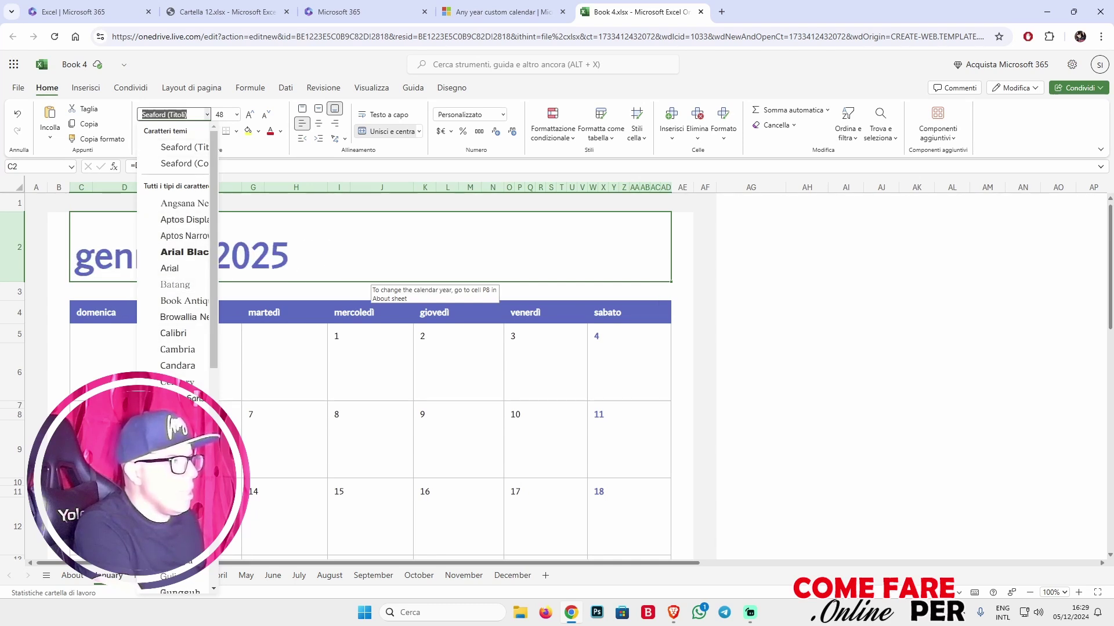
key(Escape)
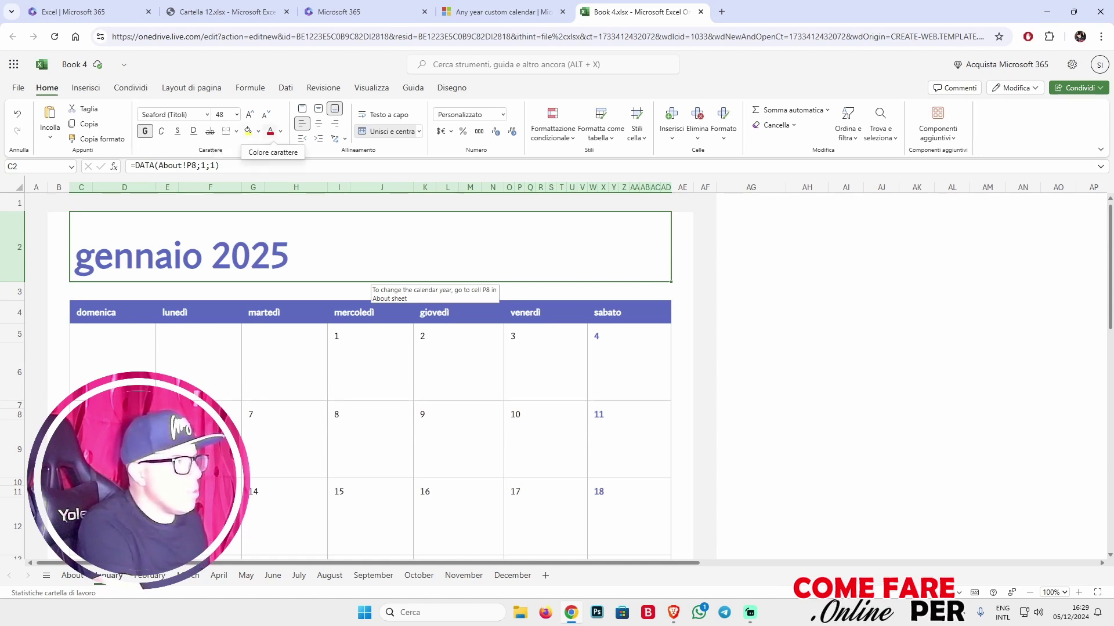
click(280, 131)
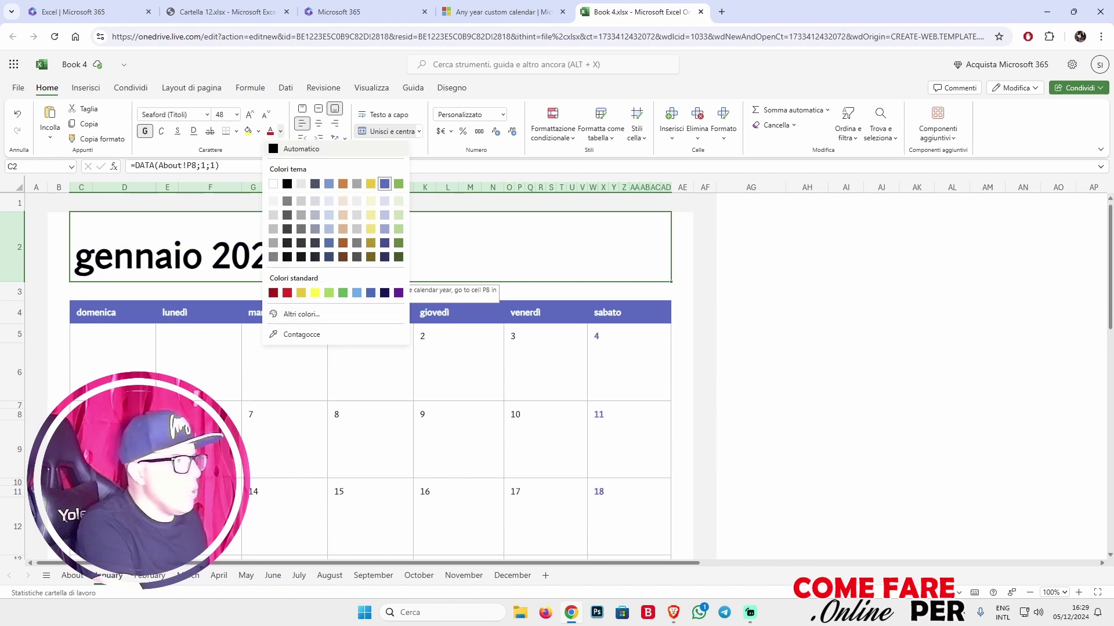
click(301, 149)
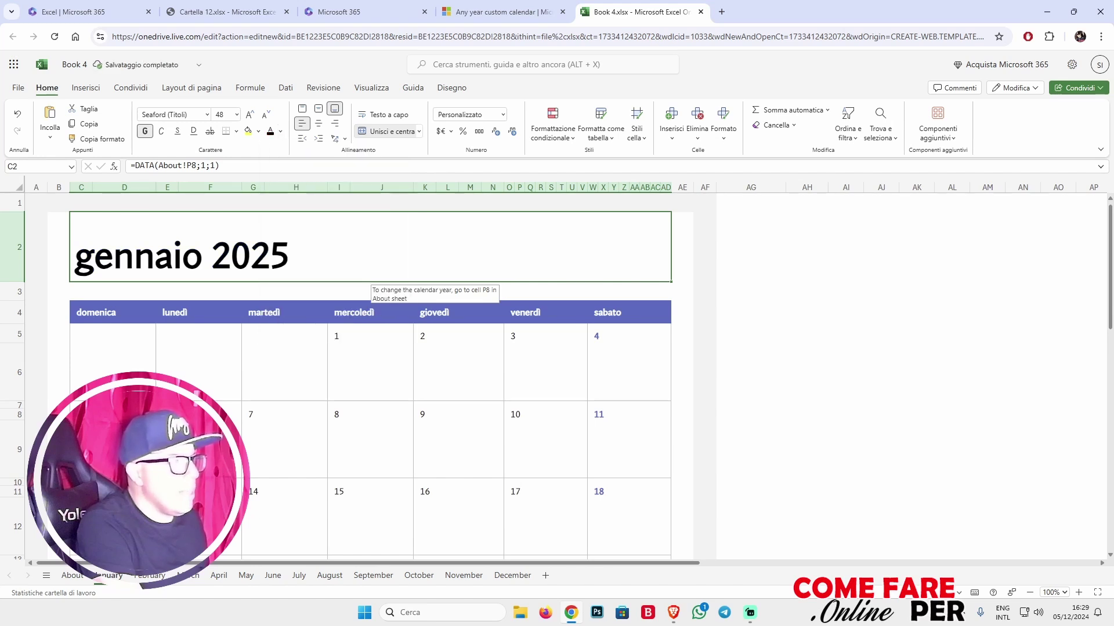
click(113, 312)
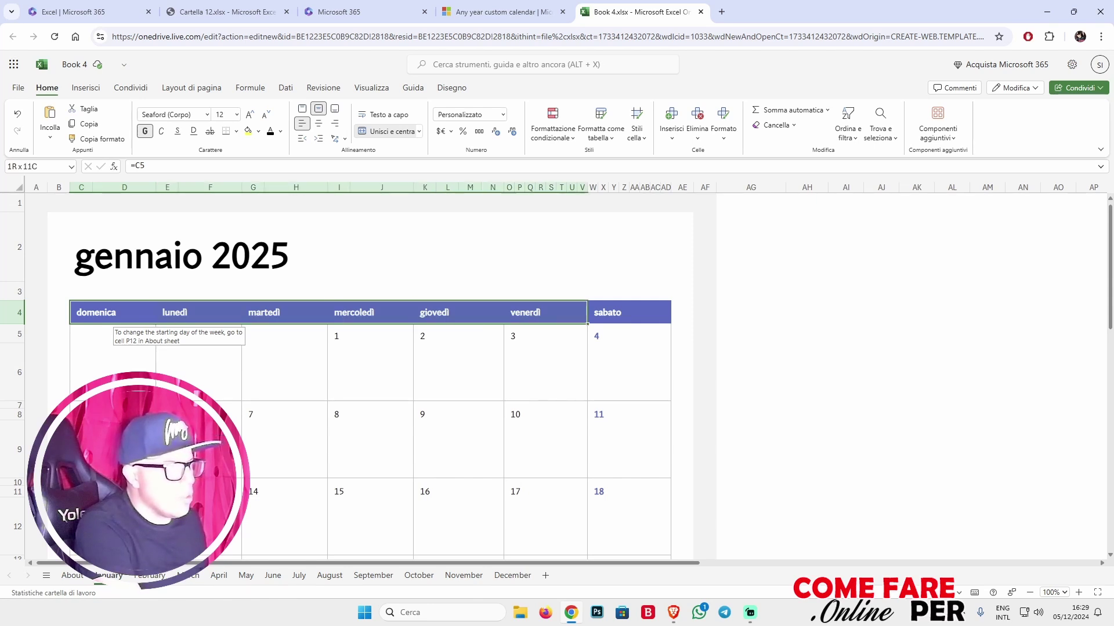
Fill the weekday header row, domenica to sabato, light grey with black text.
drag(113, 312, 638, 312)
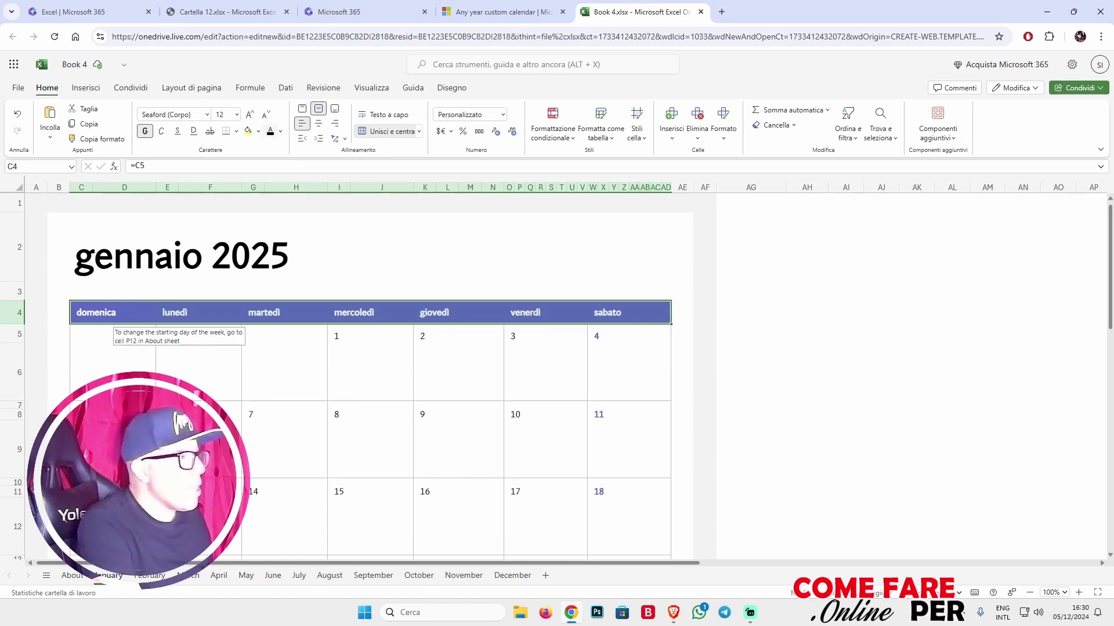
click(258, 131)
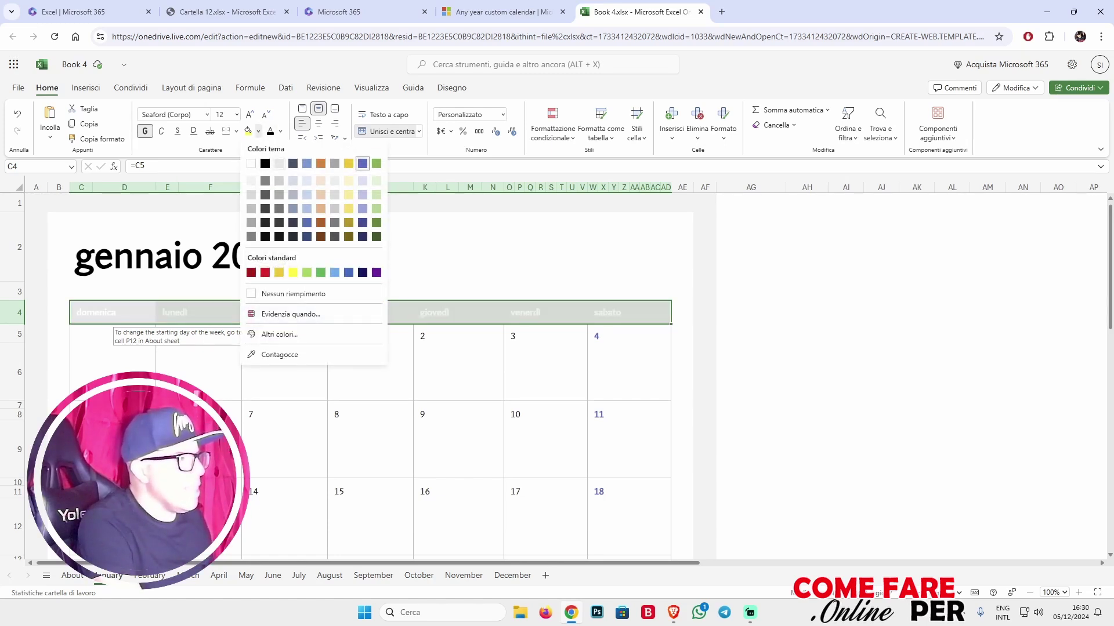
click(279, 163)
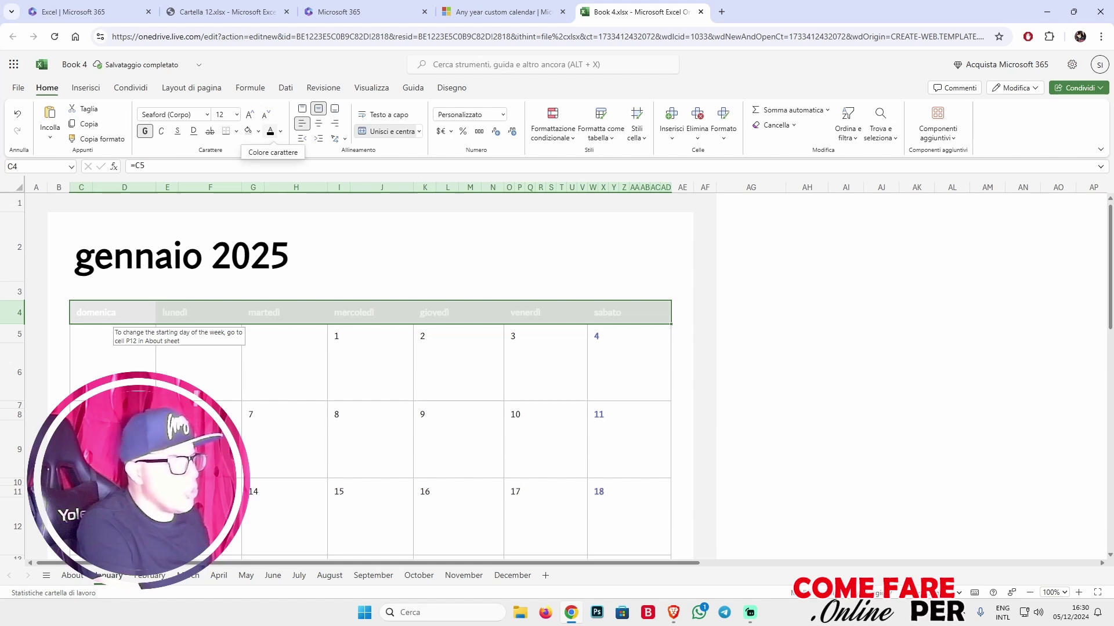
click(270, 132)
click(372, 246)
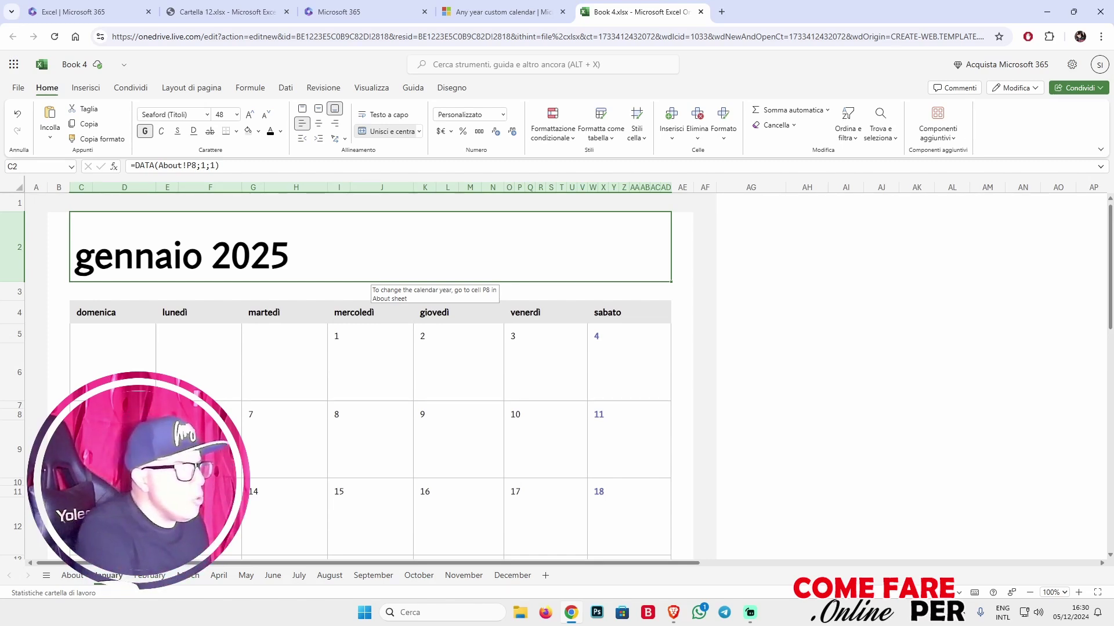
click(628, 334)
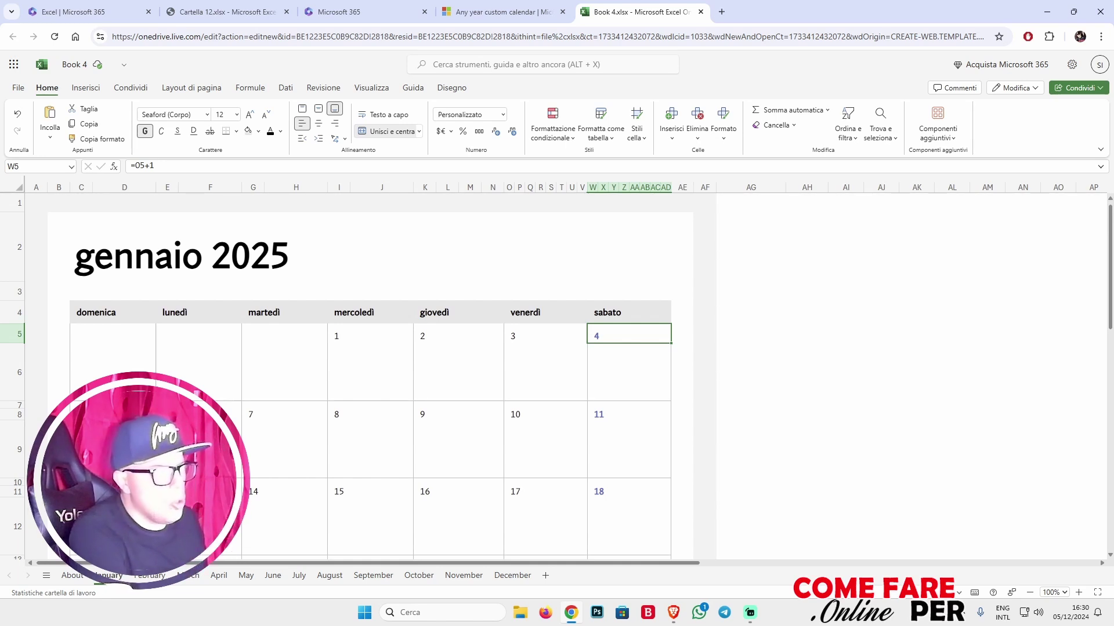
scroll(371, 371, down, 1)
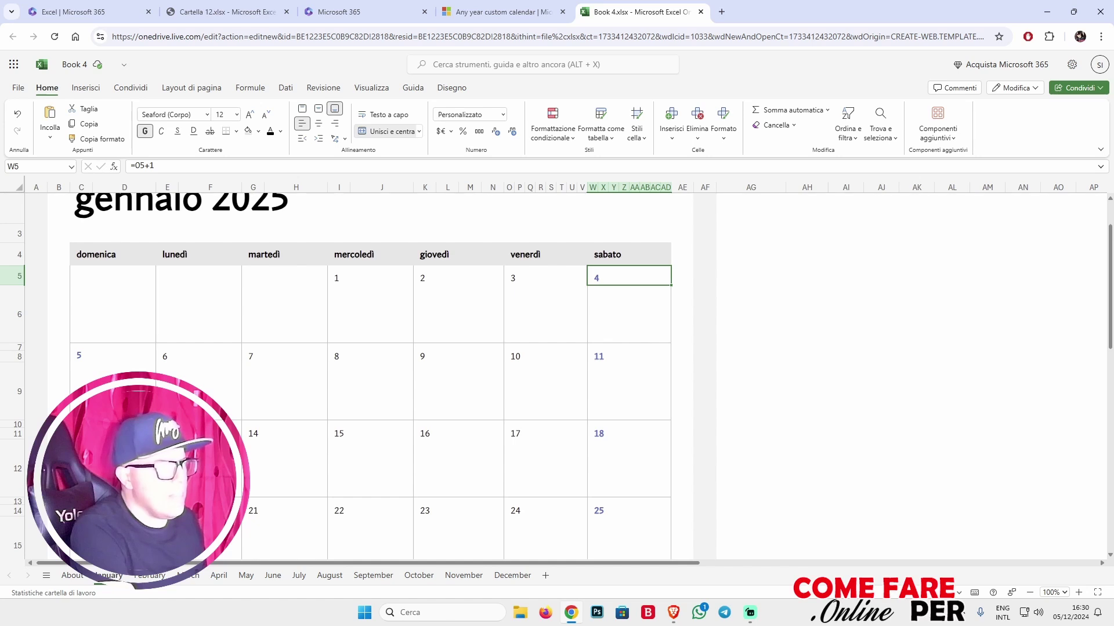
click(628, 356)
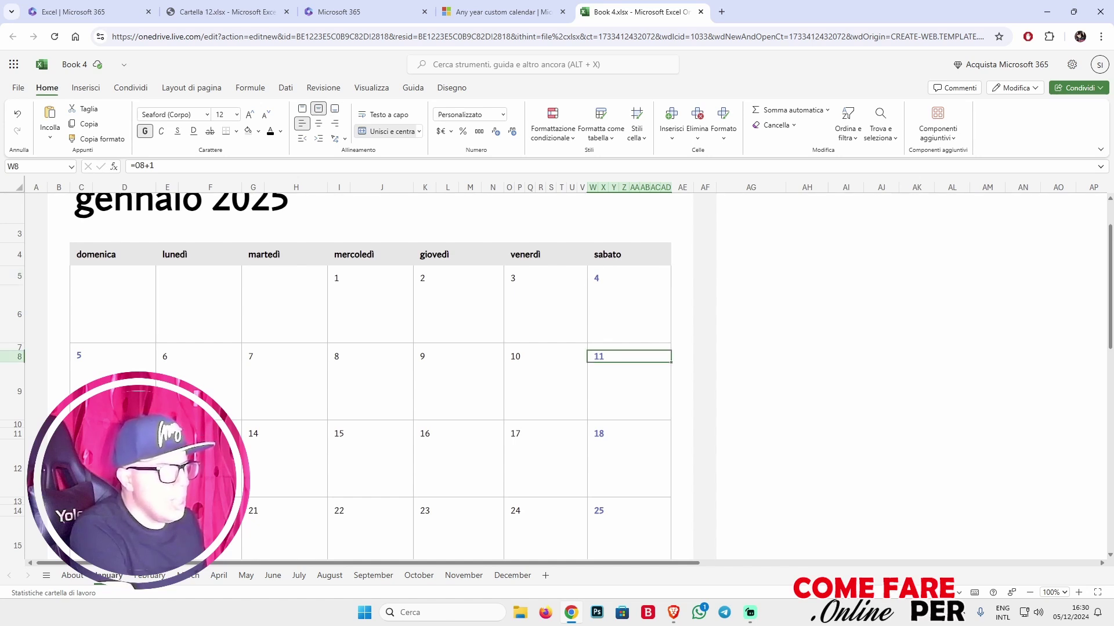
click(370, 279)
click(458, 278)
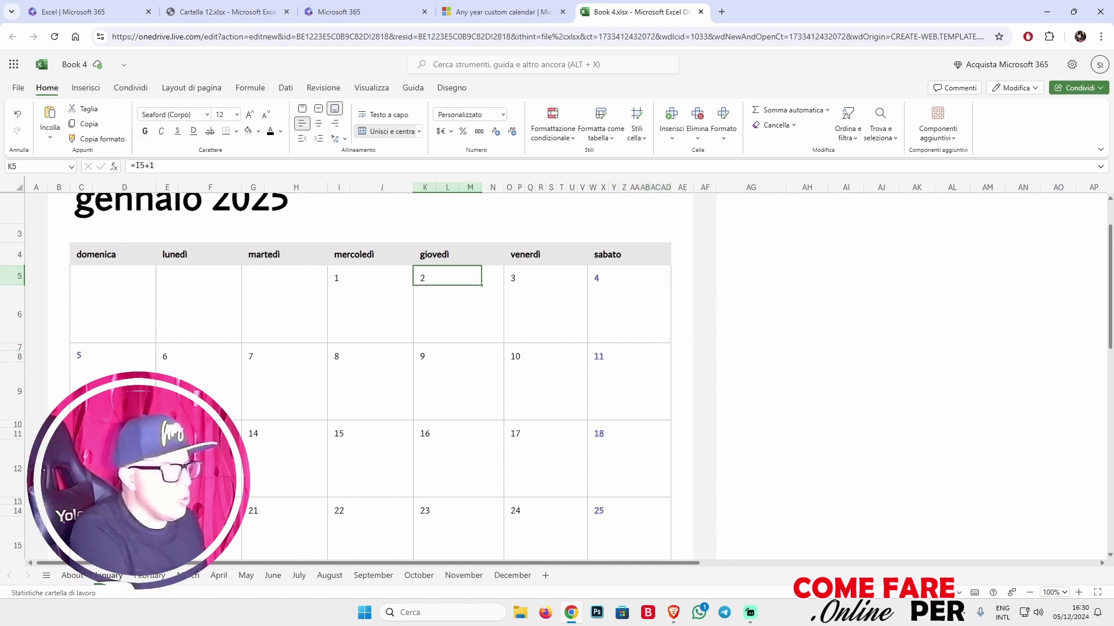
click(545, 279)
click(545, 356)
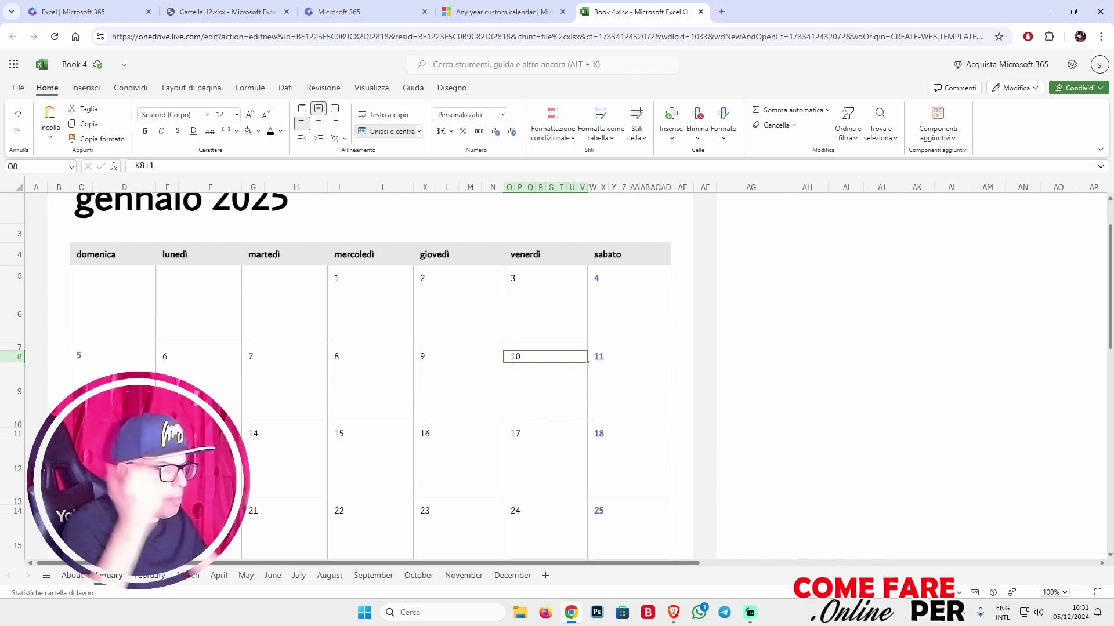
click(545, 313)
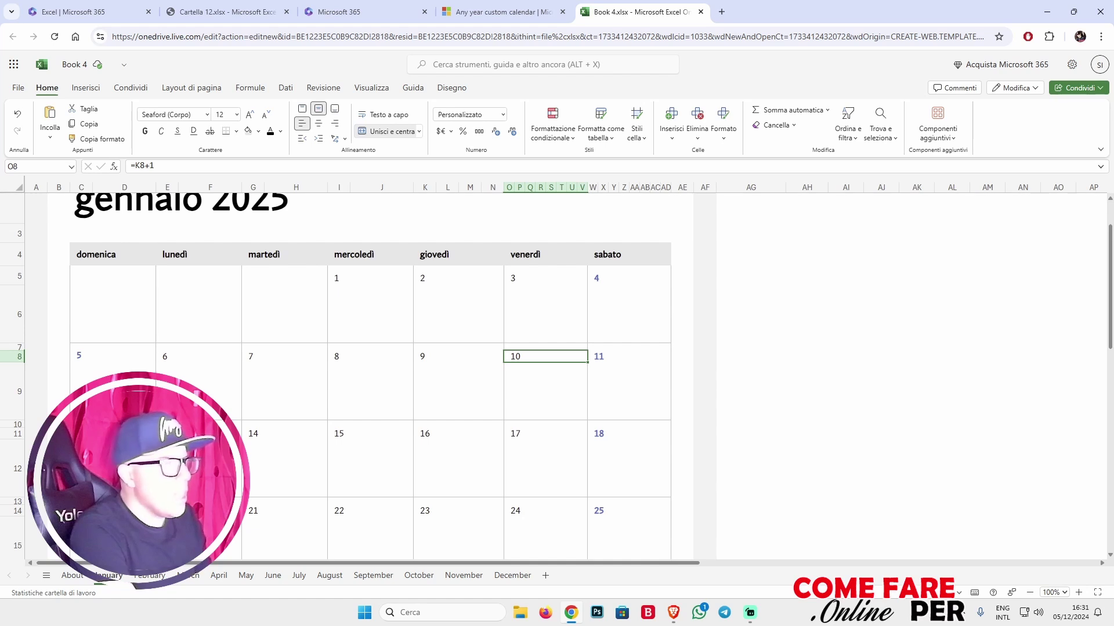
scroll(372, 371, up, 1)
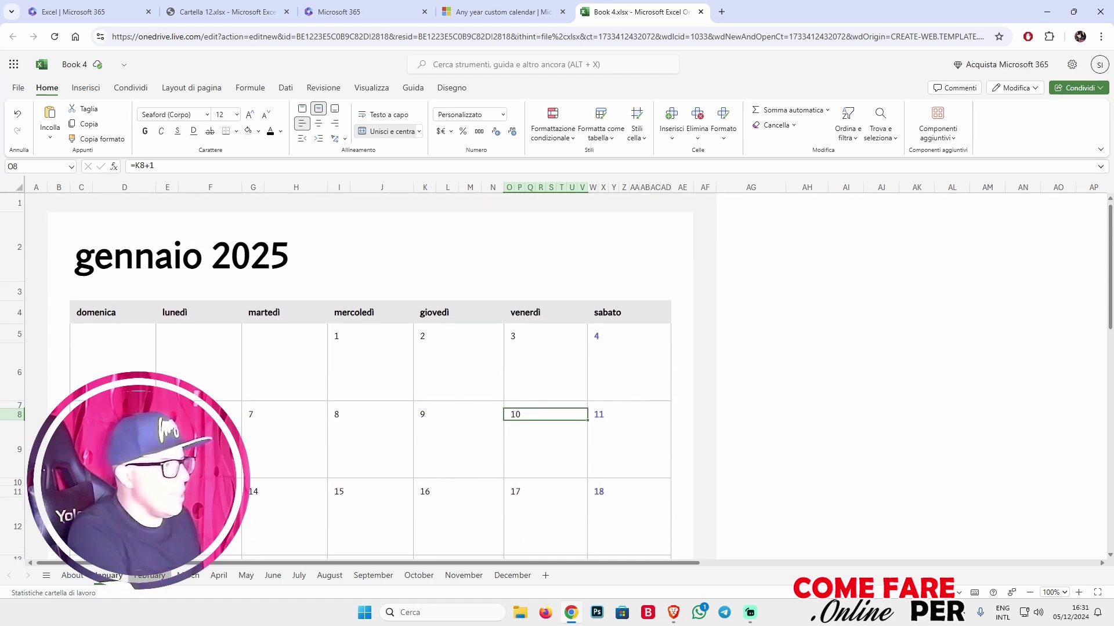
click(149, 576)
click(108, 576)
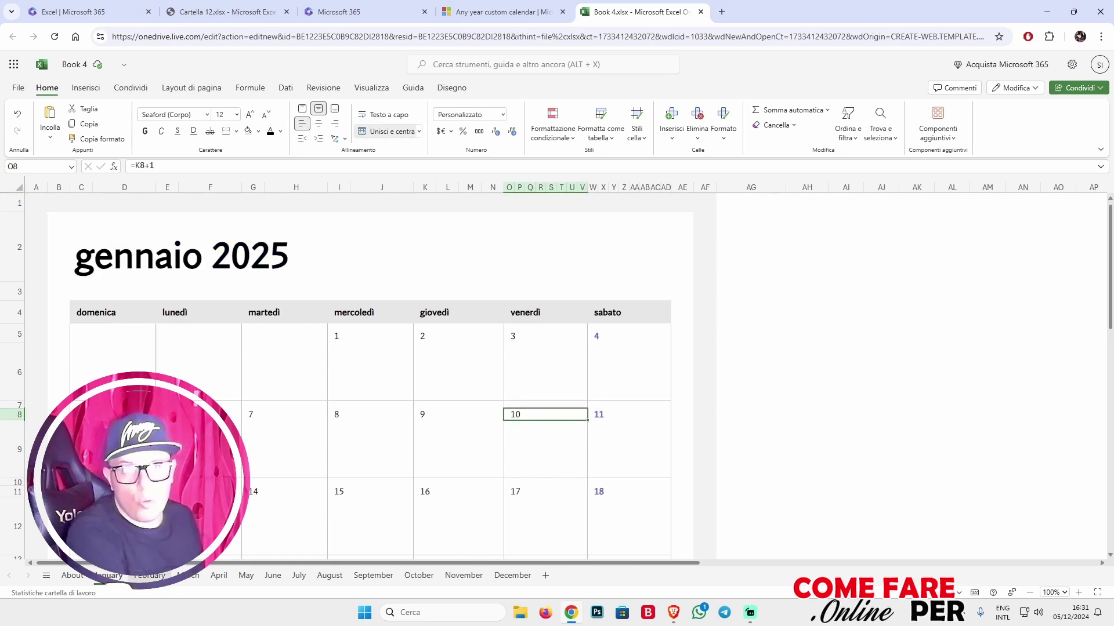
click(512, 575)
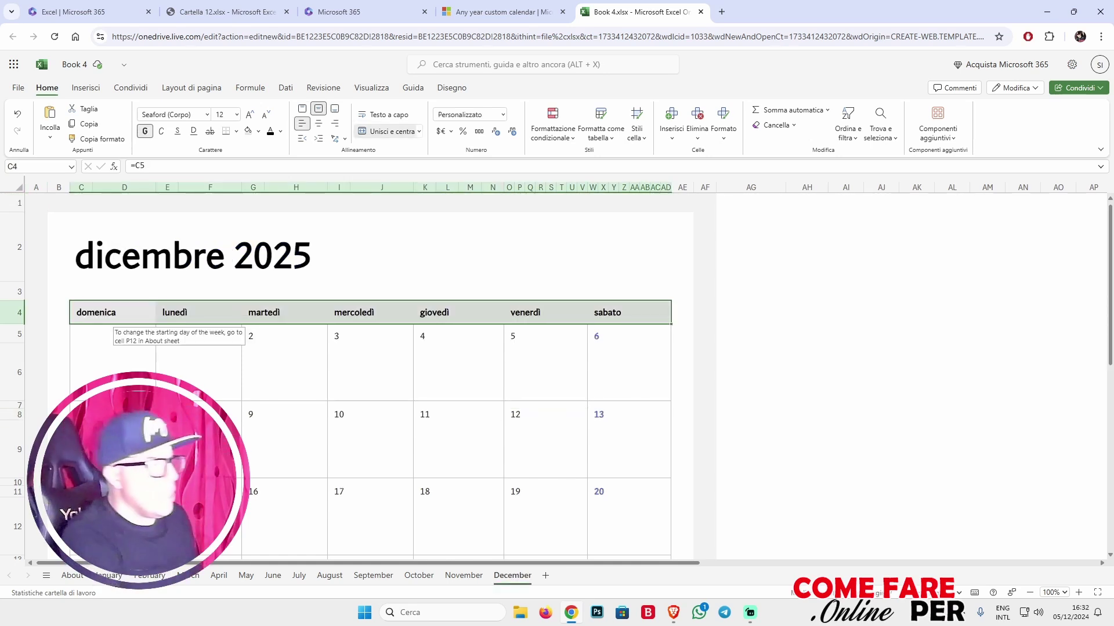
key(ctrl+Page_Up)
key(ctrl+Page_Up)
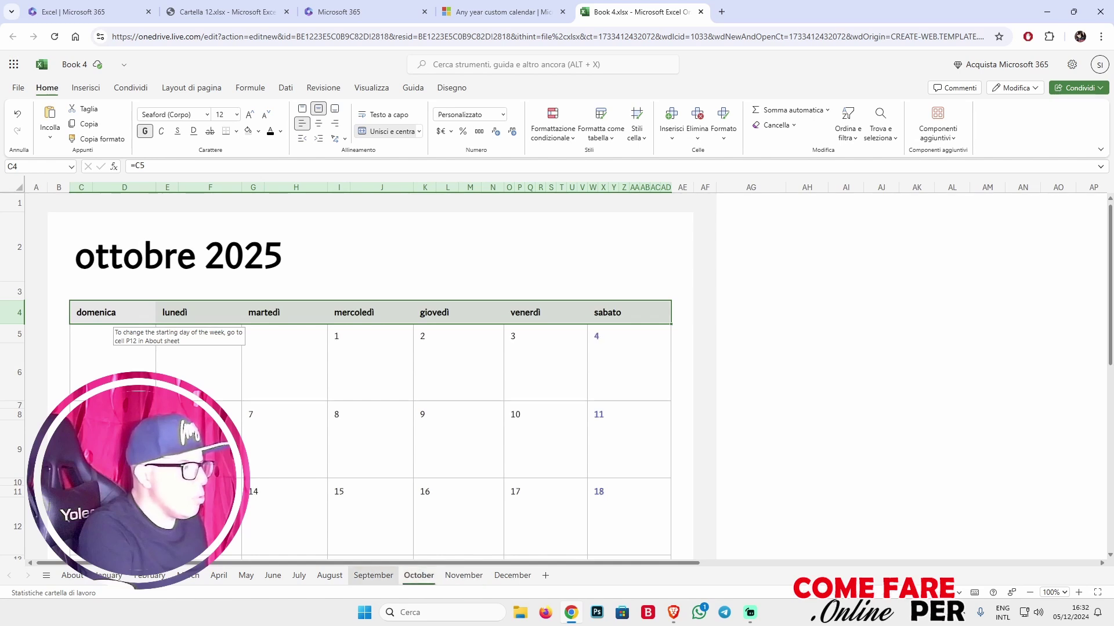
key(ctrl+Page_Up)
key(ctrl+Page_Up)
key(ctrl+Page_Up)
key(ctrl+Page_Up)
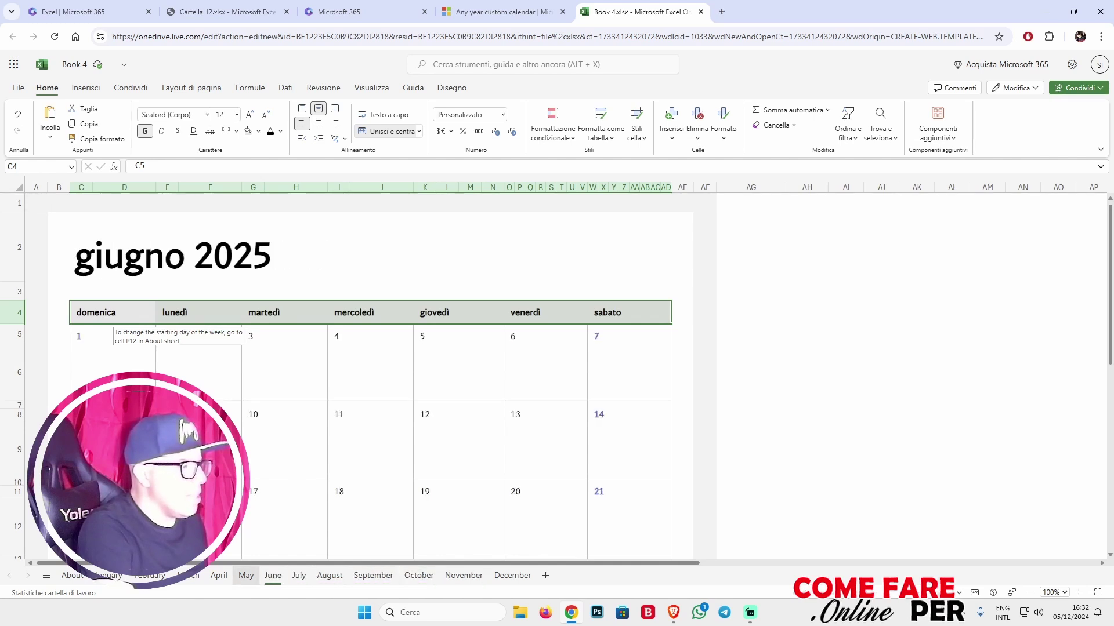
key(ctrl+Page_Up)
key(ctrl+Page_Up)
key(ctrl+Page_Up)
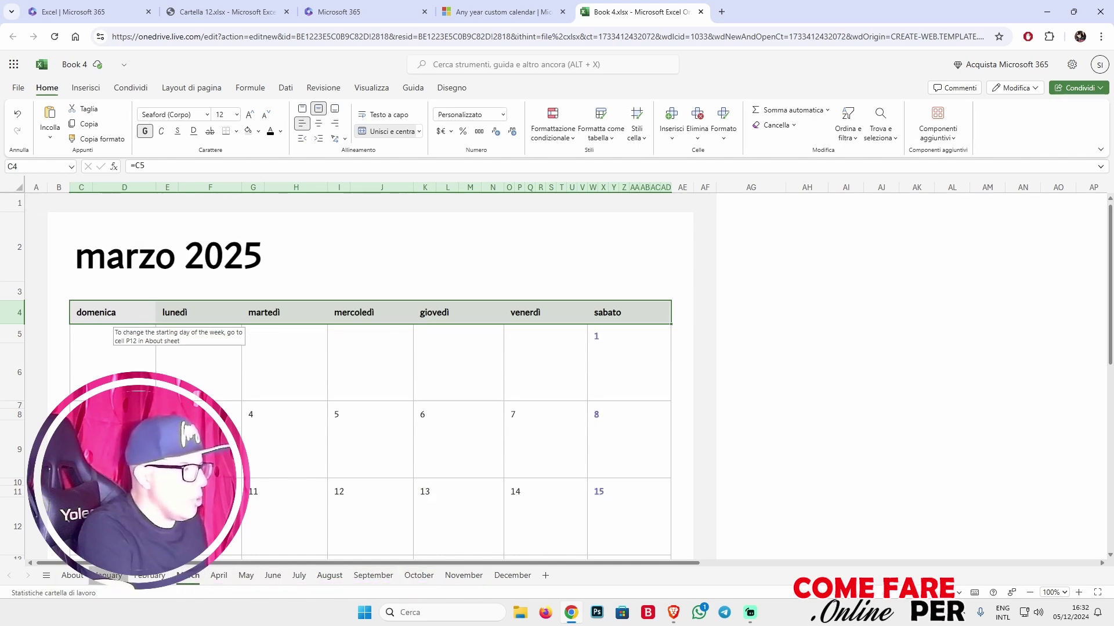
key(ctrl+Page_Up)
key(ctrl+Page_Up)
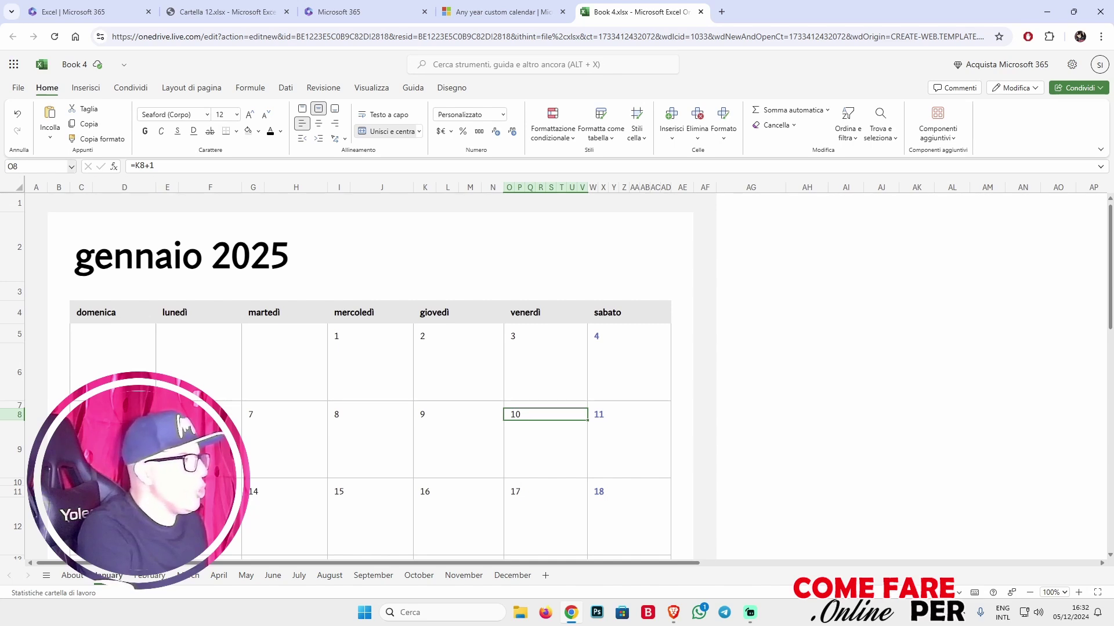
Open Excel's File menu, then dismiss it with Esc.
click(18, 88)
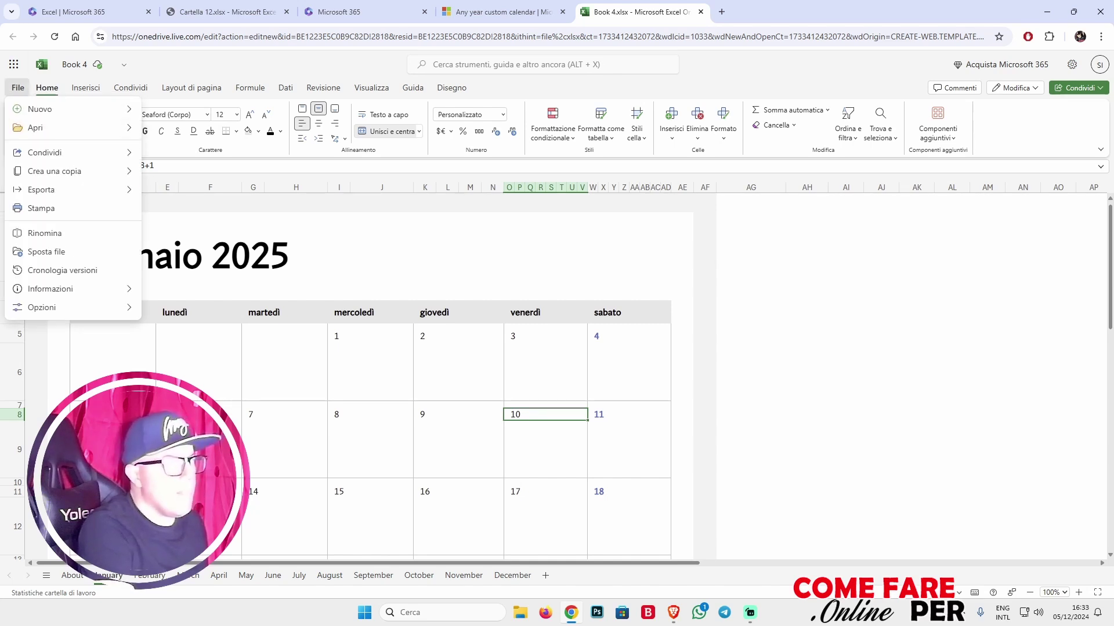
key(Escape)
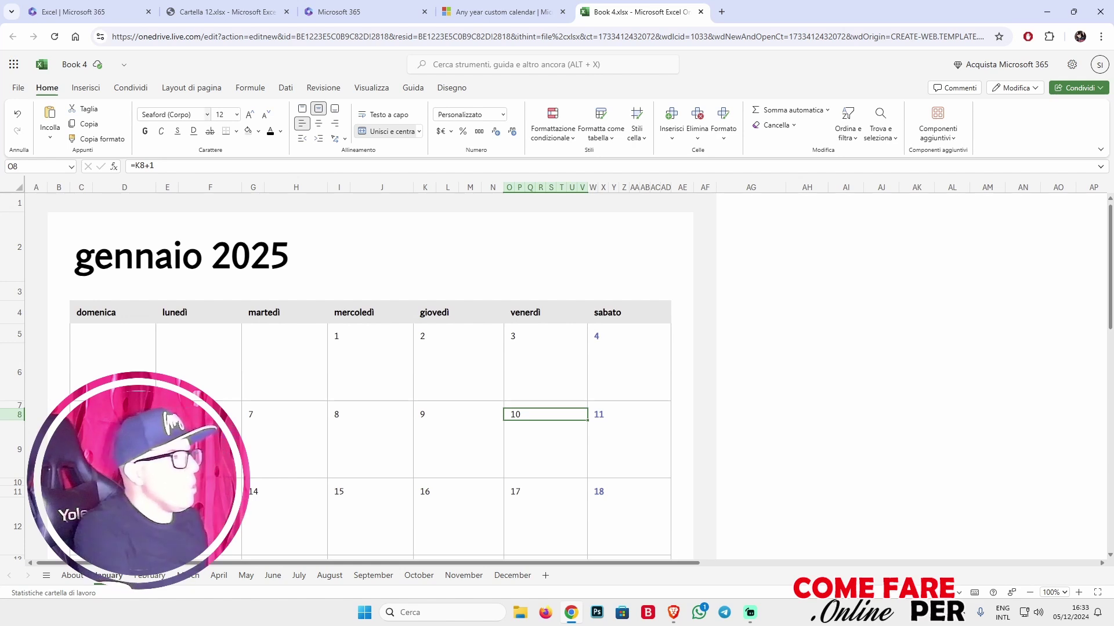
Open File > Stampa and set it to print Tutta la cartella di lavoro.
click(18, 88)
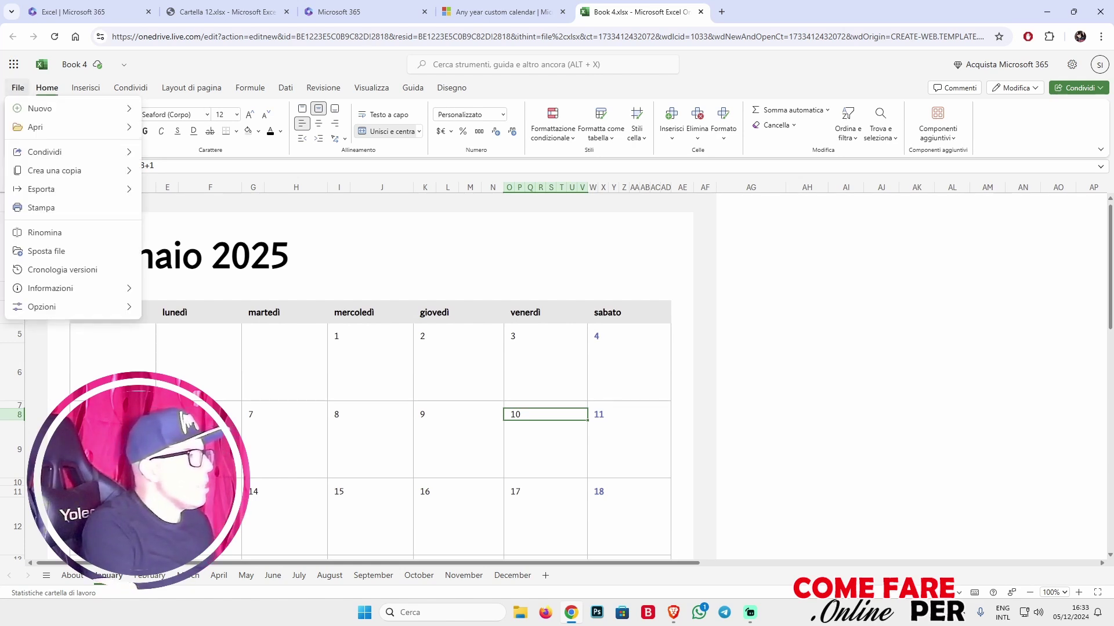
click(41, 208)
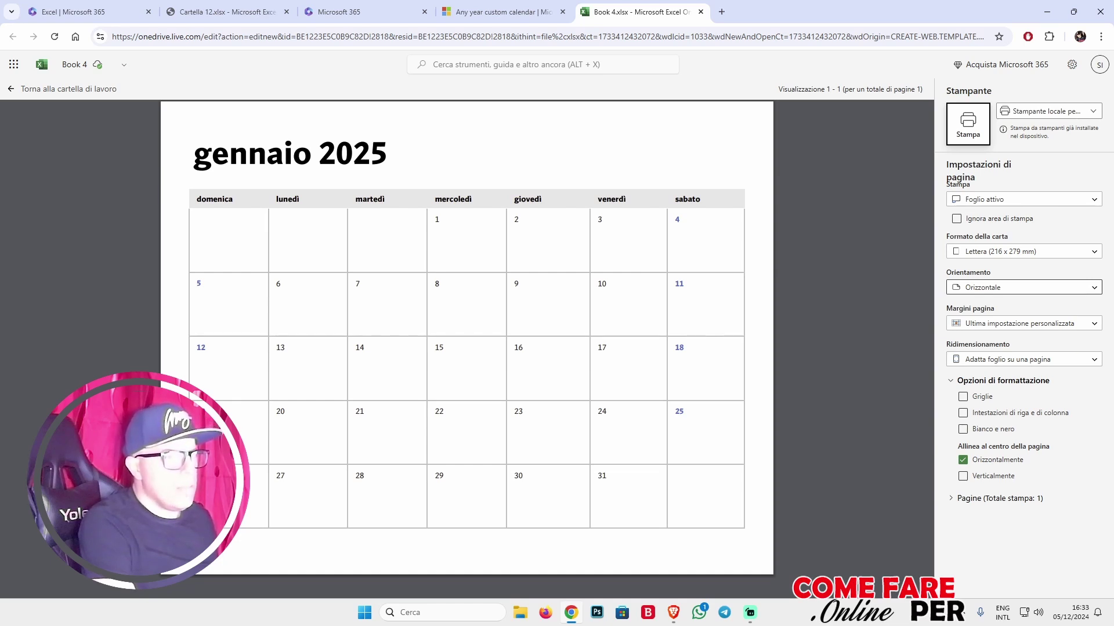
click(1024, 199)
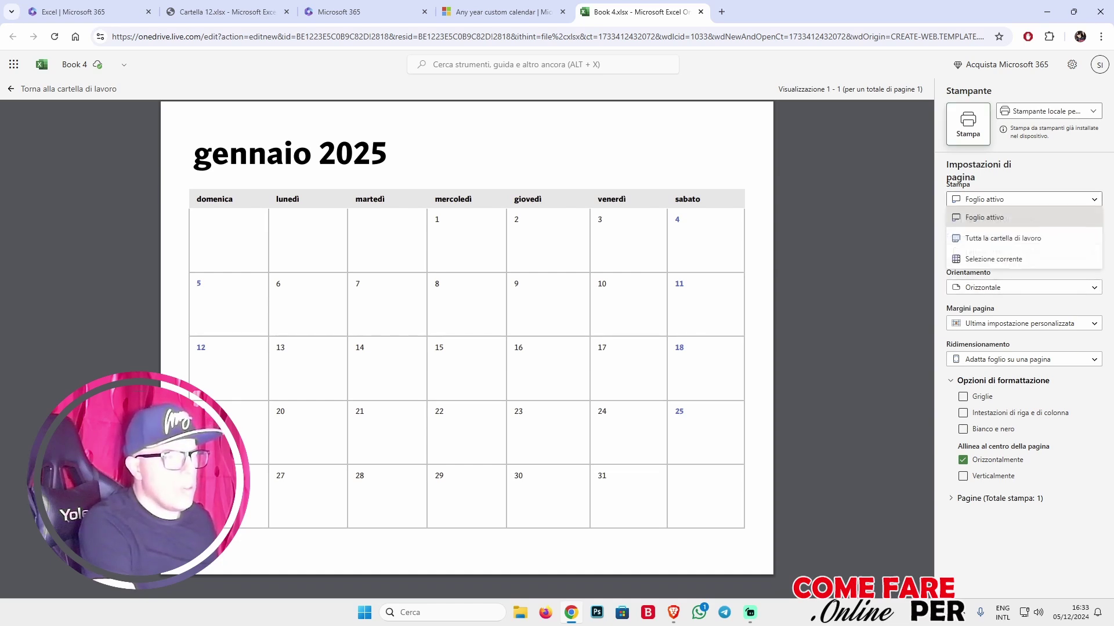
click(1003, 238)
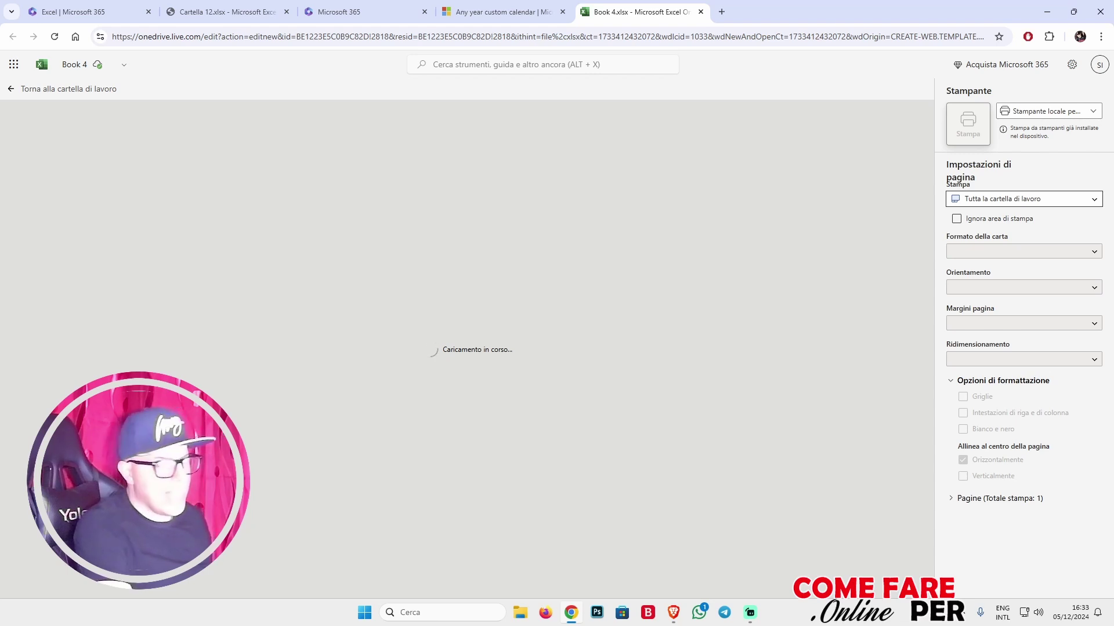
Review the 13-page calendar print preview and open the printer destination list.
scroll(461, 348, down, 3)
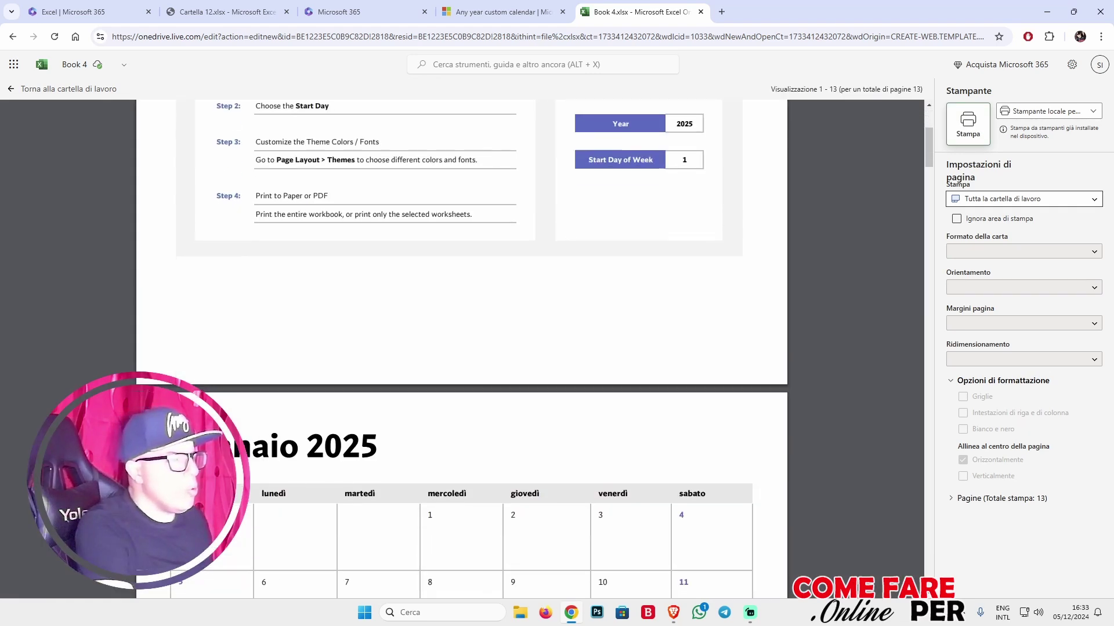
scroll(461, 348, down, 5)
scroll(461, 348, down, 10)
scroll(461, 348, down, 8)
scroll(461, 348, down, 5)
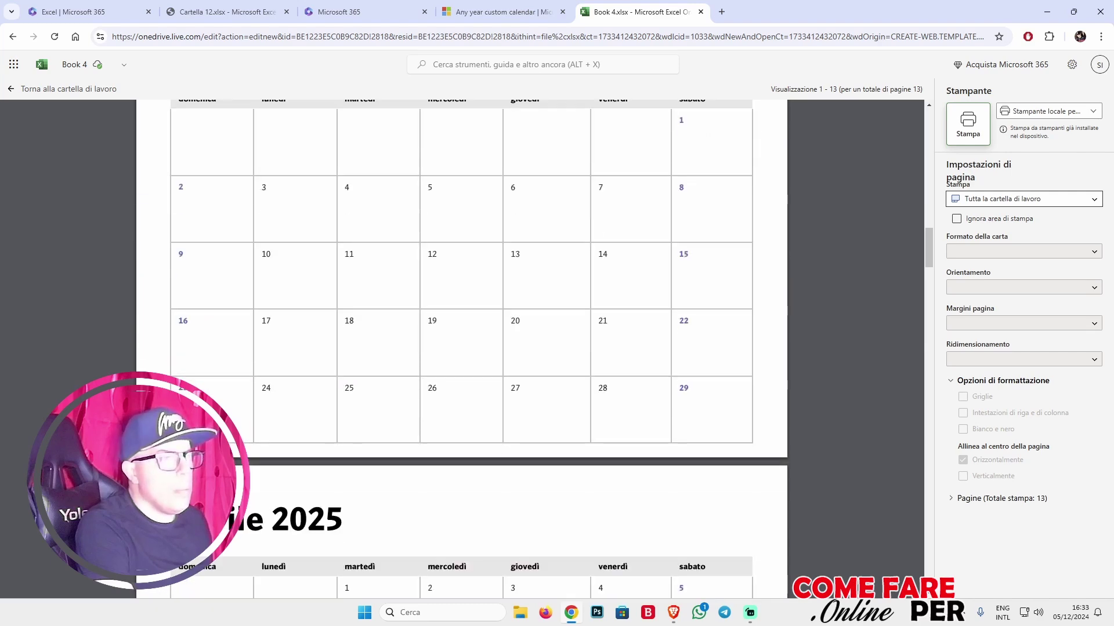
scroll(461, 348, down, 10)
scroll(461, 348, down, 20)
scroll(461, 348, down, 15)
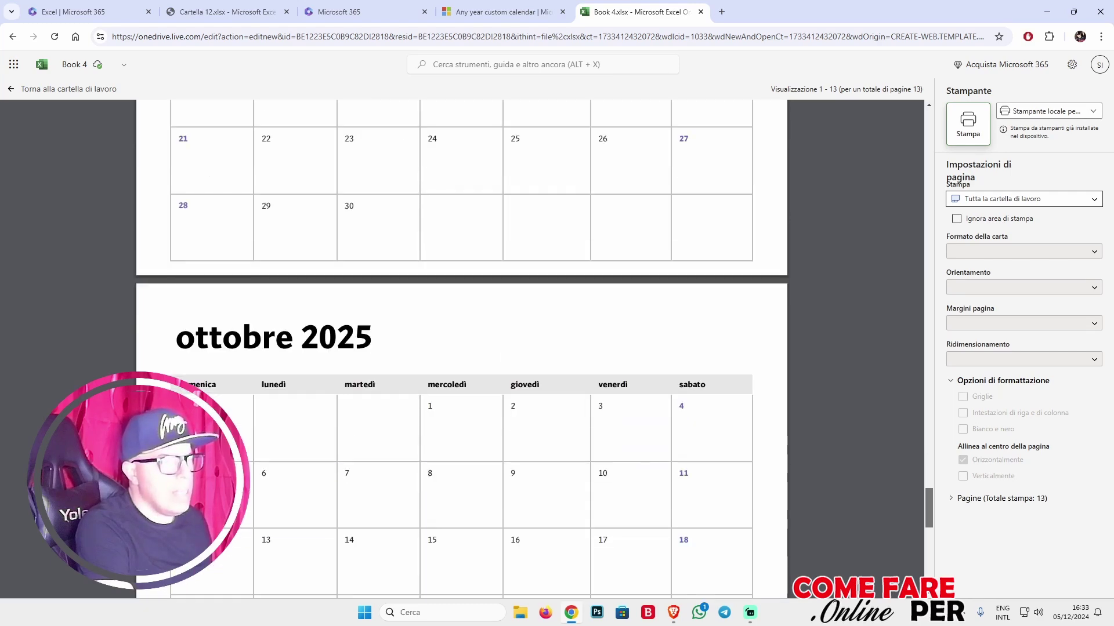
scroll(461, 348, down, 20)
scroll(462, 348, up, 20)
scroll(461, 348, up, 20)
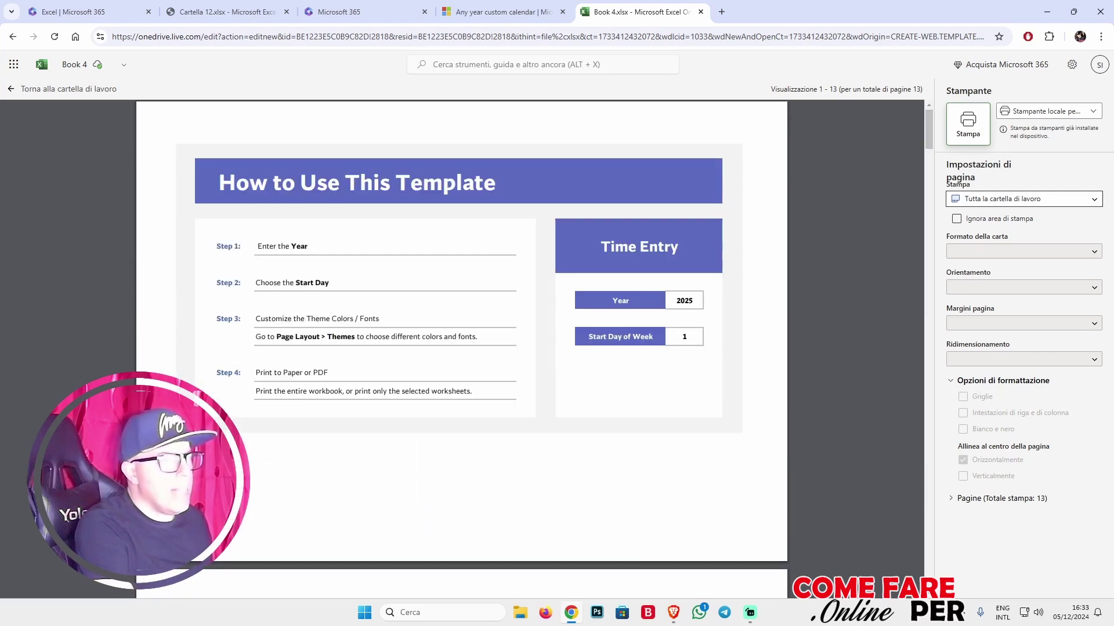
scroll(461, 348, down, 3)
scroll(462, 348, down, 3)
scroll(461, 348, down, 1)
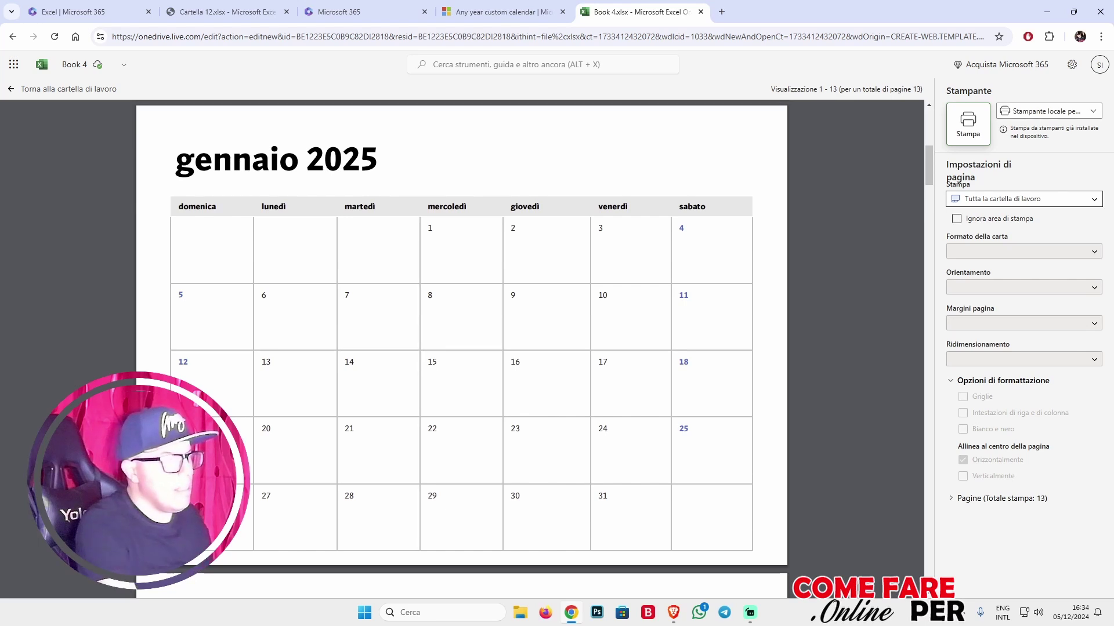
scroll(461, 334, down, 1)
scroll(461, 342, down, 3)
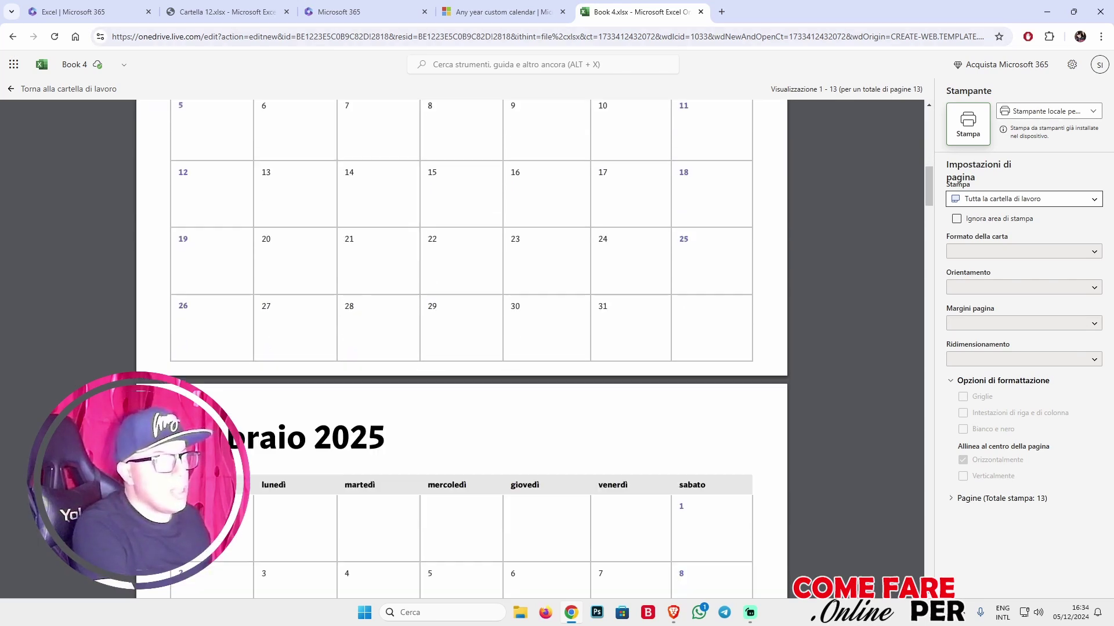
scroll(461, 342, down, 4)
scroll(461, 342, down, 1)
scroll(461, 342, down, 1)
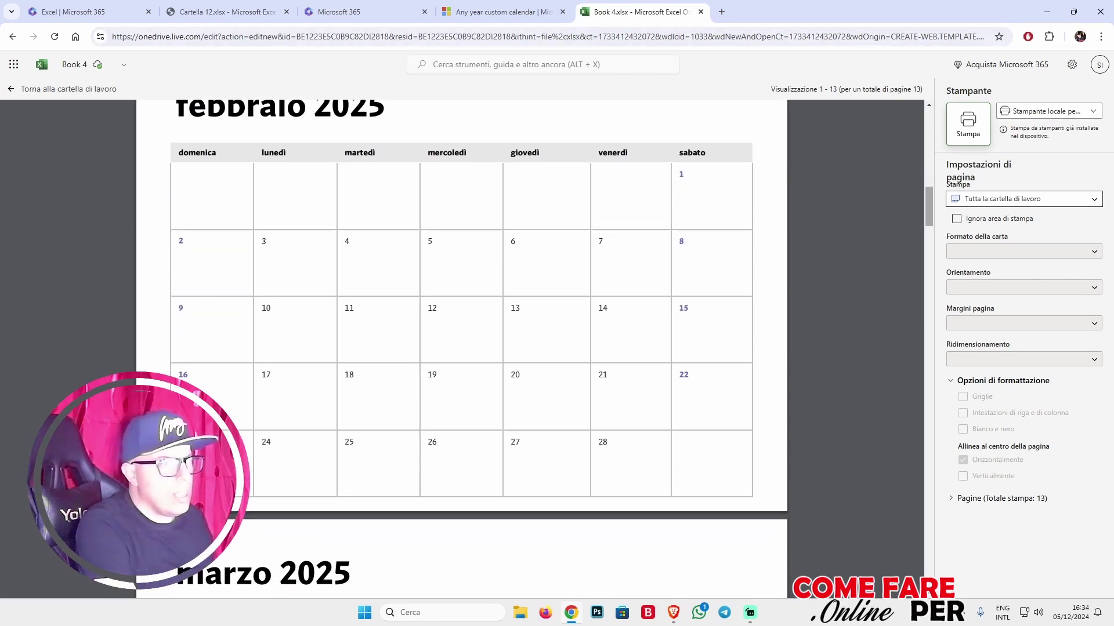
scroll(461, 342, down, 3)
scroll(461, 342, down, 9)
scroll(462, 342, down, 15)
scroll(461, 348, down, 20)
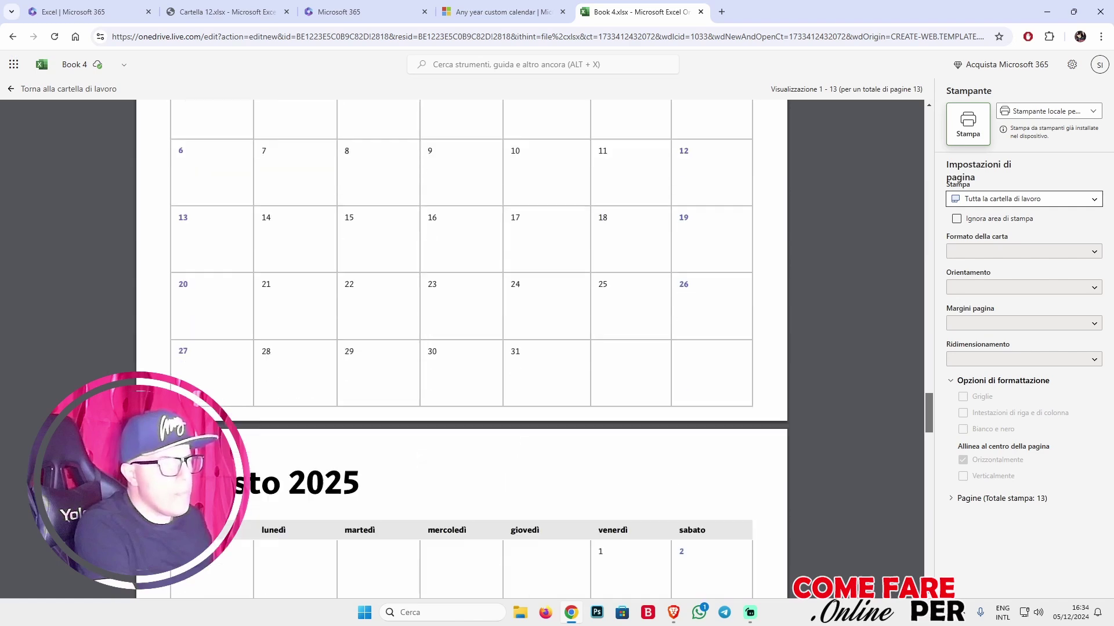
scroll(461, 348, down, 15)
scroll(461, 348, down, 10)
scroll(462, 348, down, 7)
scroll(461, 348, down, 4)
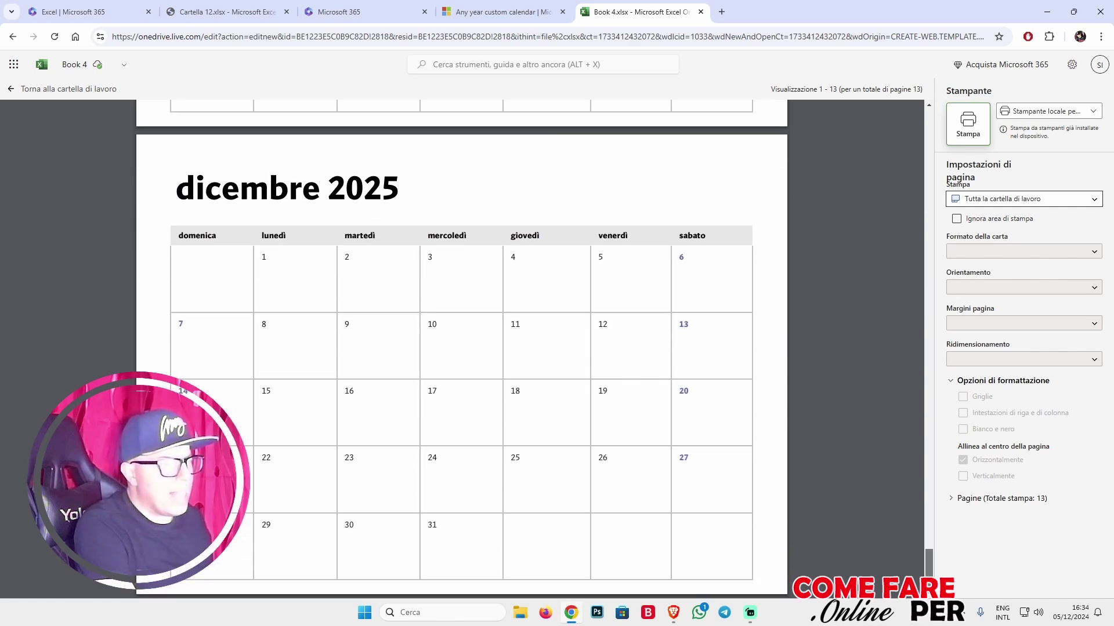
scroll(461, 348, up, 15)
scroll(461, 348, up, 20)
scroll(462, 348, up, 15)
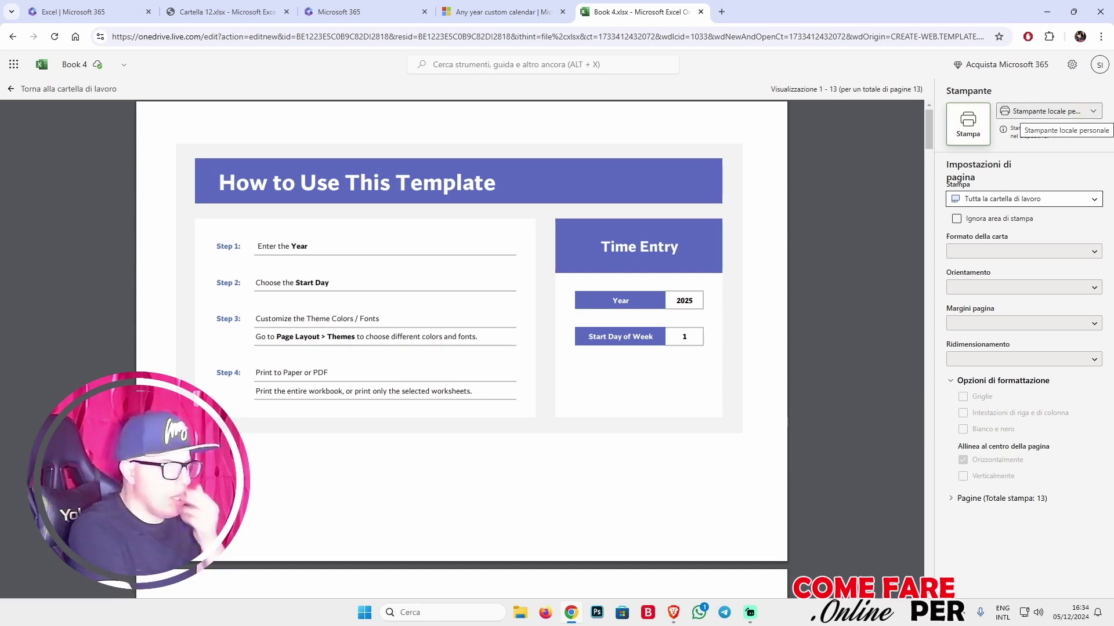
click(1048, 110)
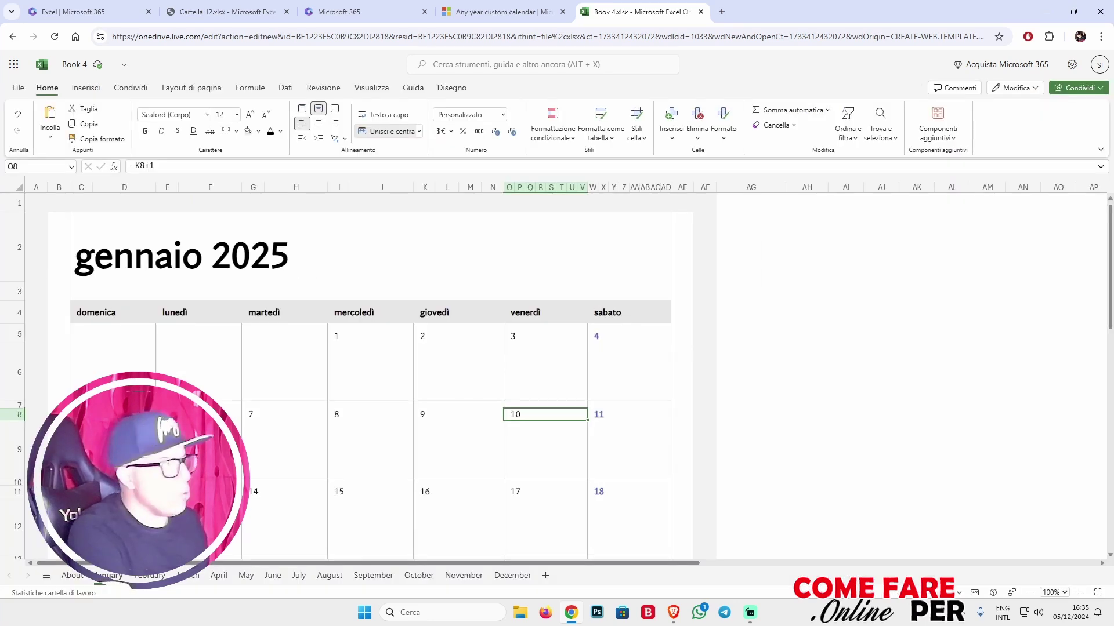
Reopen the print view and switch the destination to Esporta come PDF.
click(18, 87)
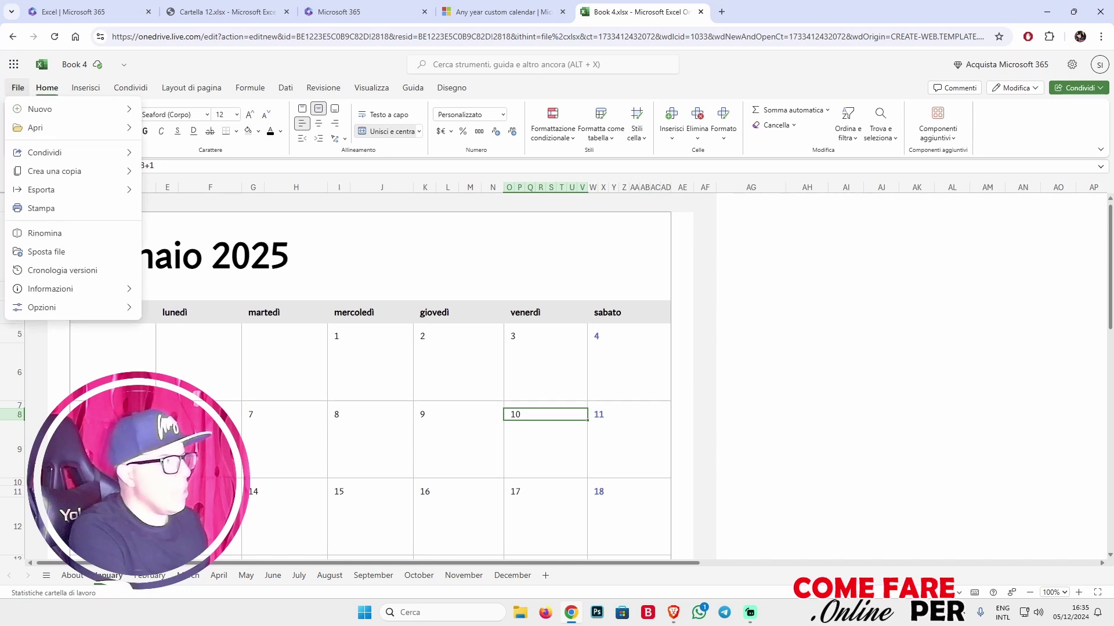
click(41, 208)
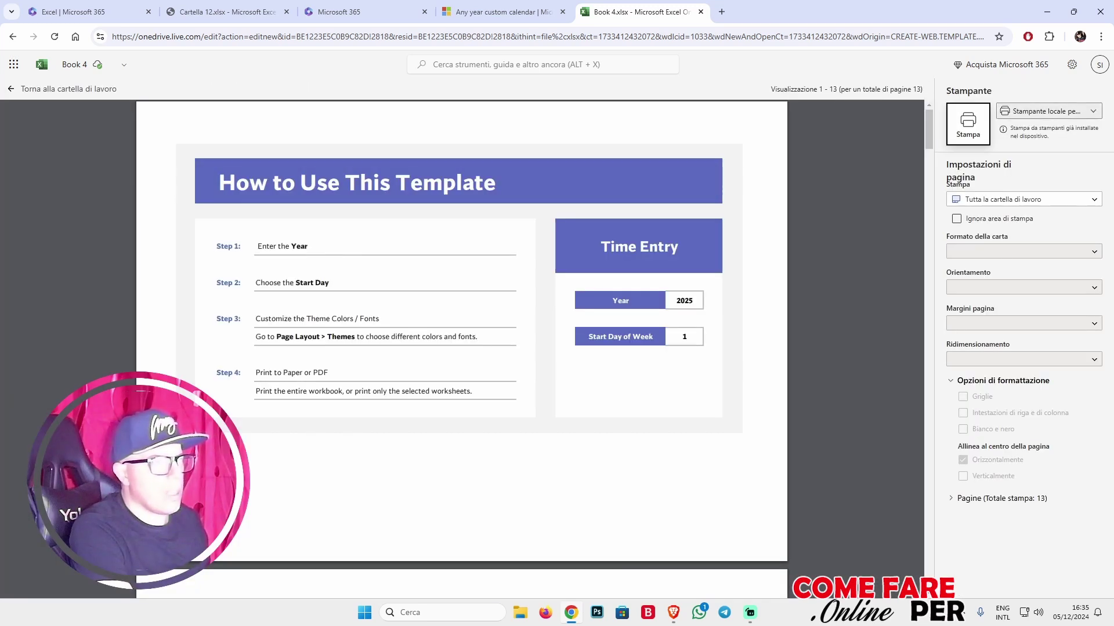
click(1049, 111)
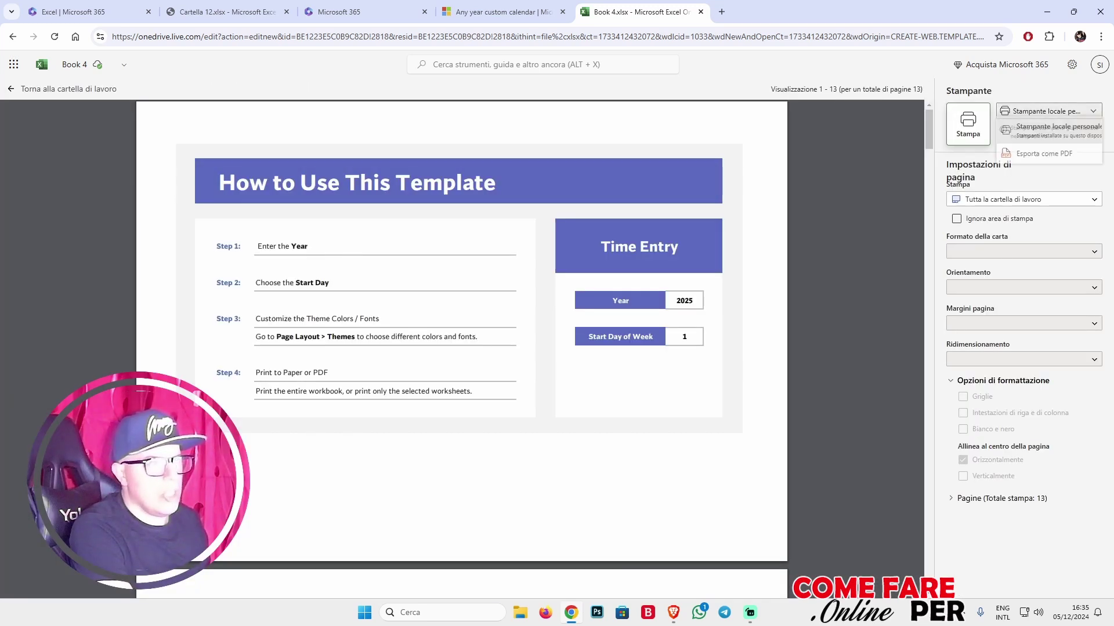
click(1039, 155)
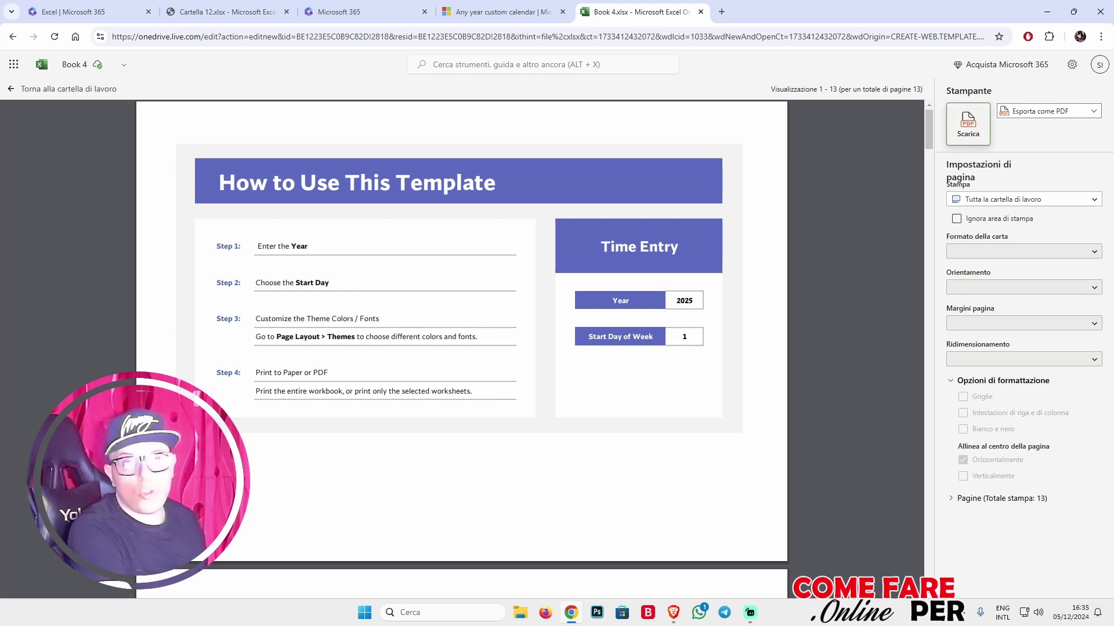
Download the PDF and save it as 'calendario 2025' in the prove folder.
click(976, 133)
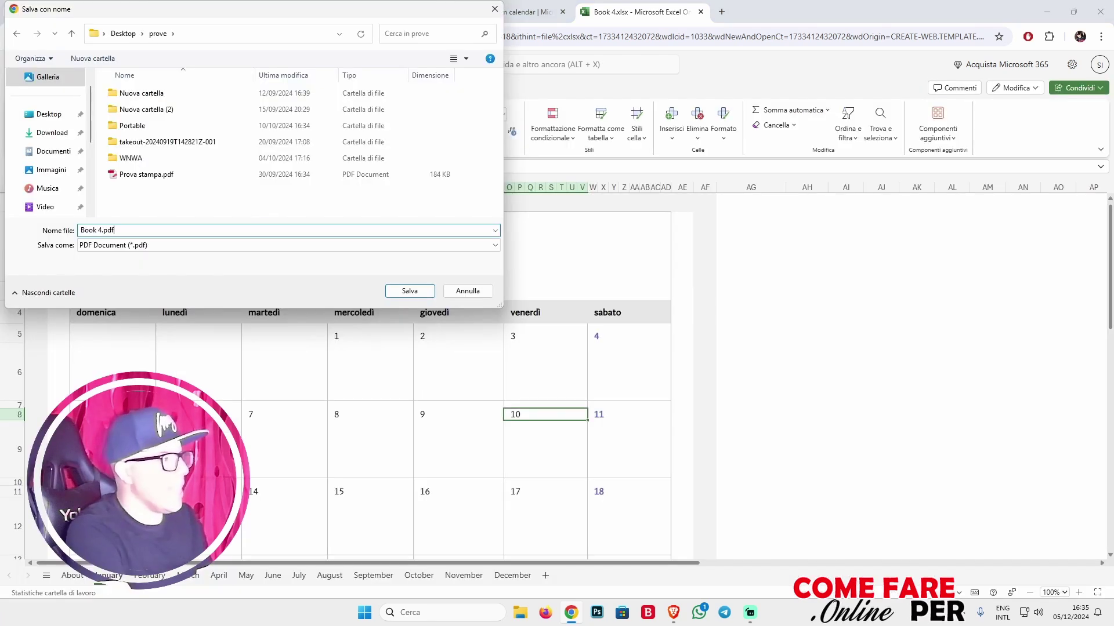
key(BackSpace)
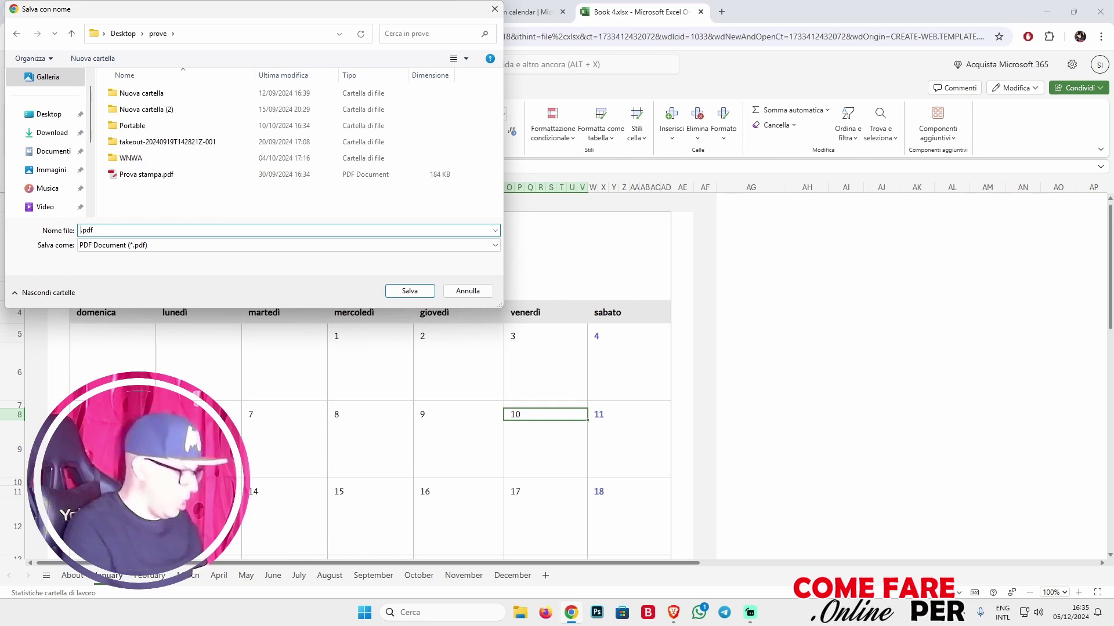
text(calendario )
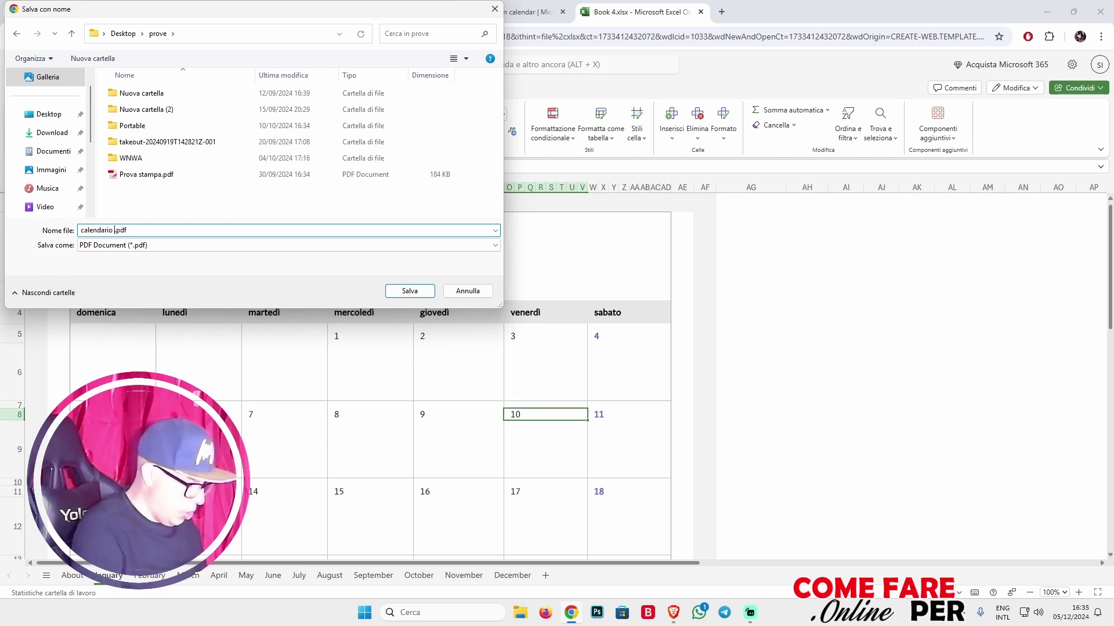
text(2025)
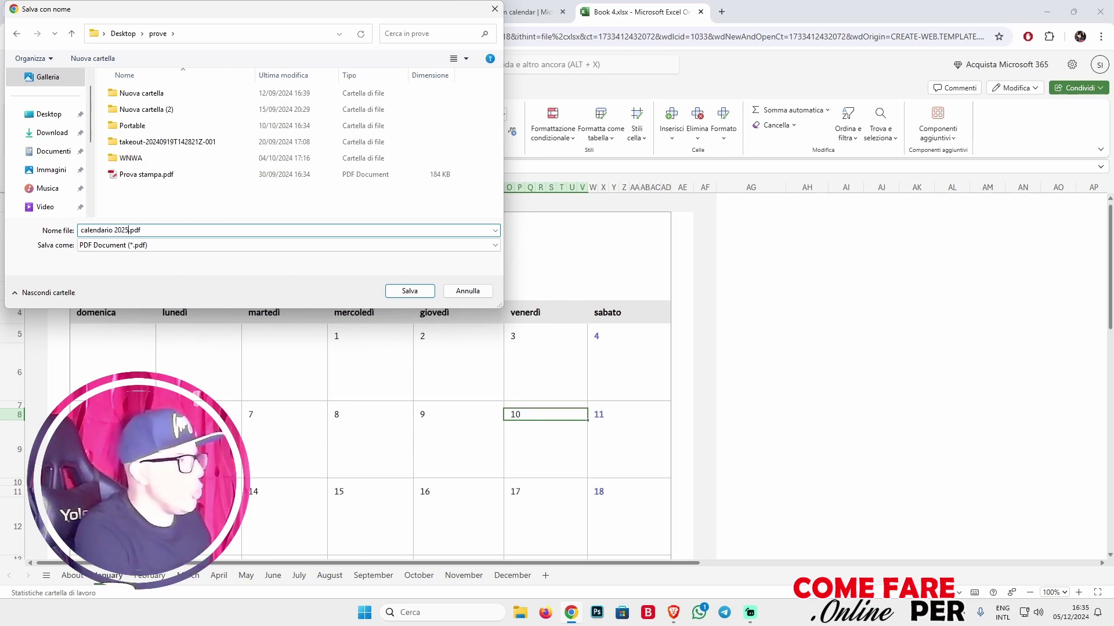
click(409, 291)
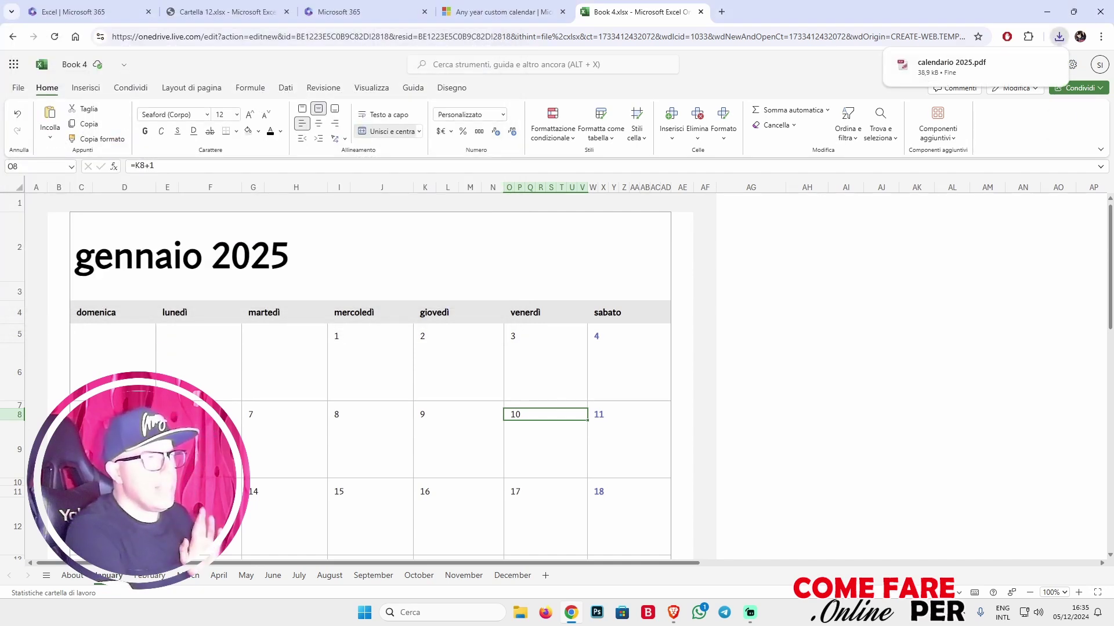
Open the downloaded calendario 2025.pdf and scroll through its pages.
click(951, 67)
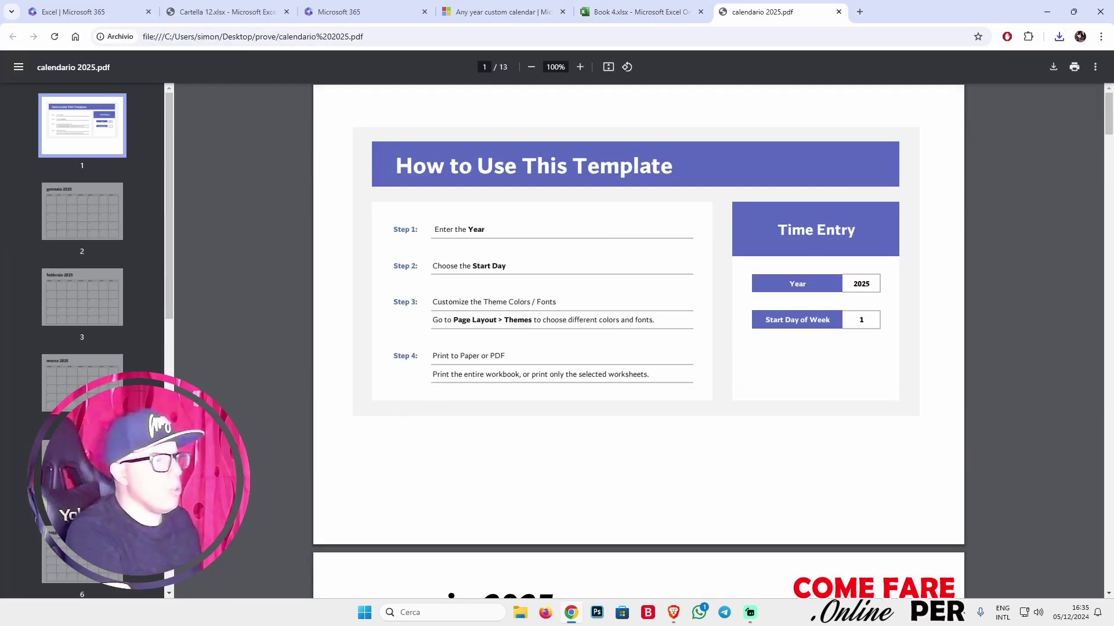
scroll(638, 342, down, 5)
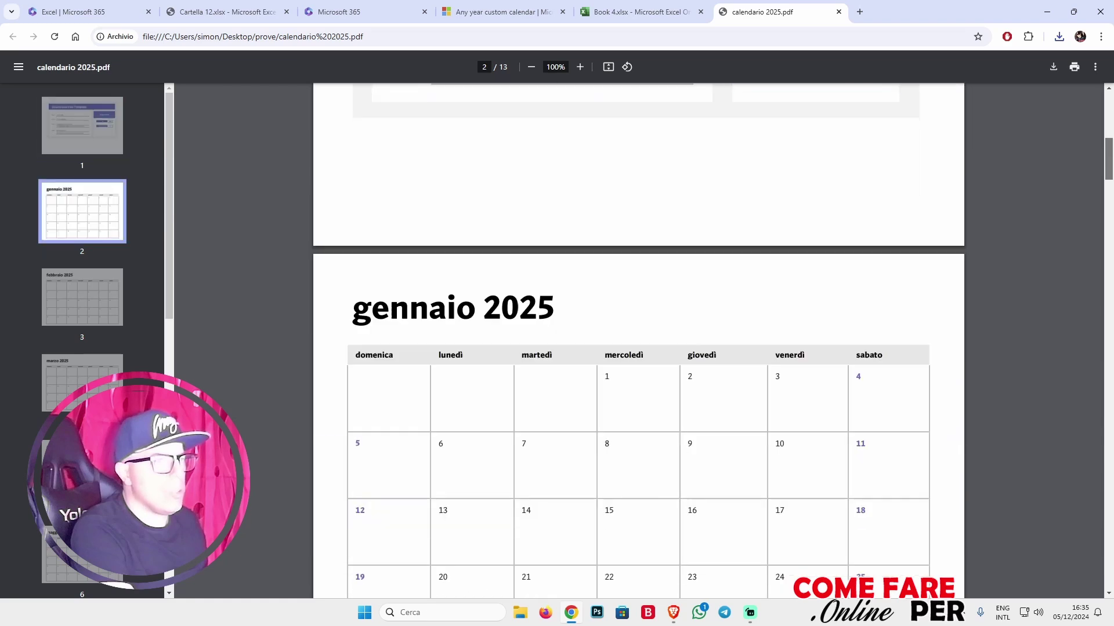
scroll(638, 342, down, 10)
scroll(638, 343, down, 15)
scroll(638, 342, down, 15)
scroll(638, 342, down, 10)
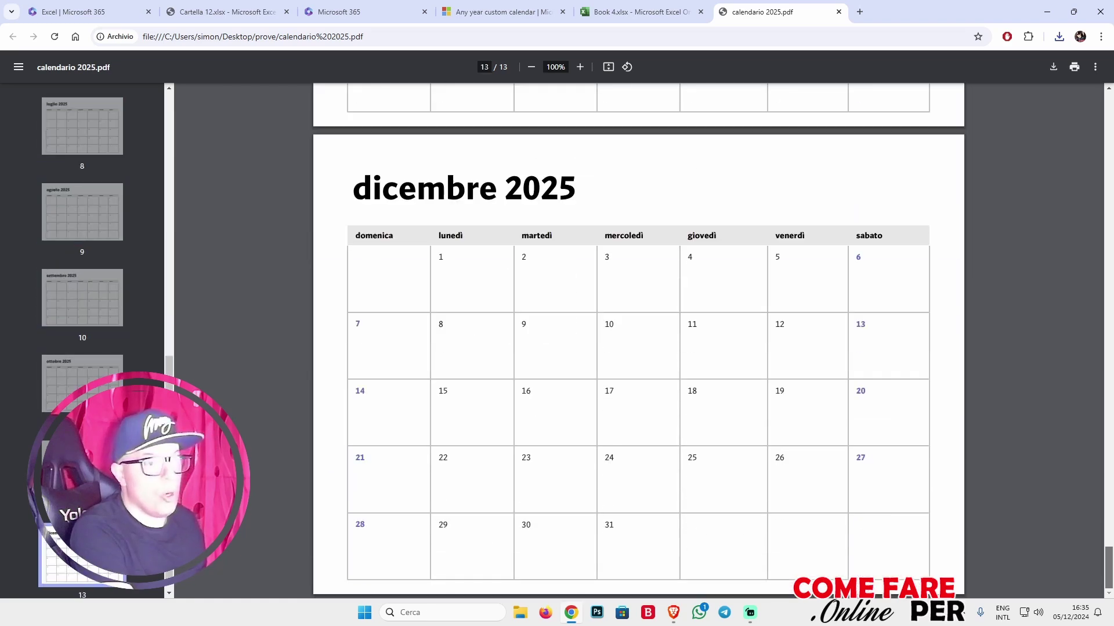
scroll(638, 342, up, 8)
scroll(638, 342, up, 20)
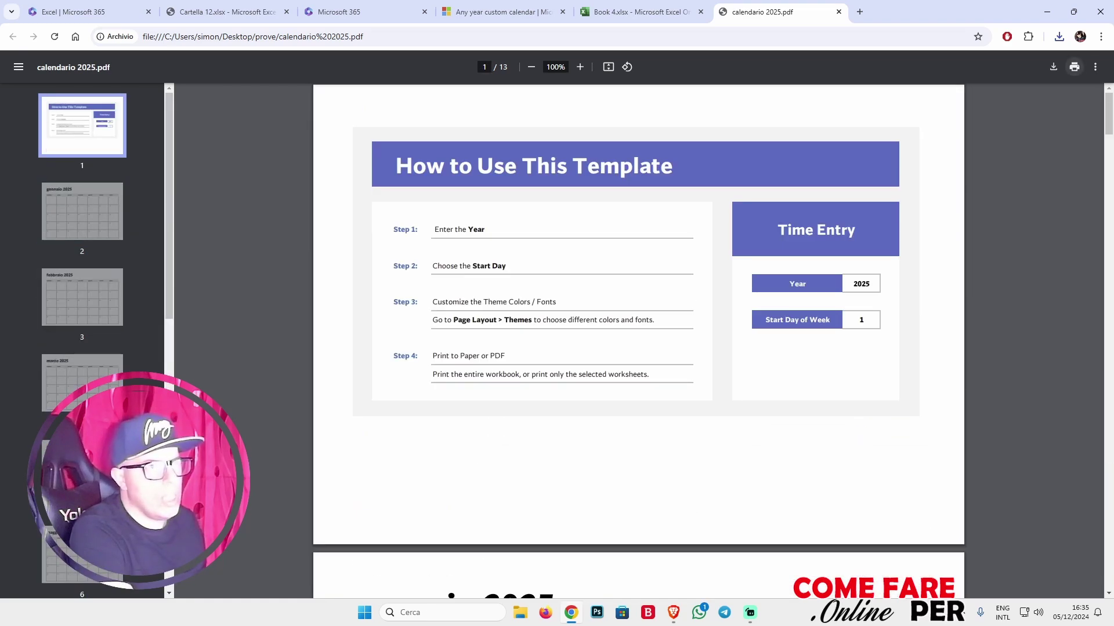
Preview the PDF in the Print dialog, then cancel with Annulla.
click(1074, 67)
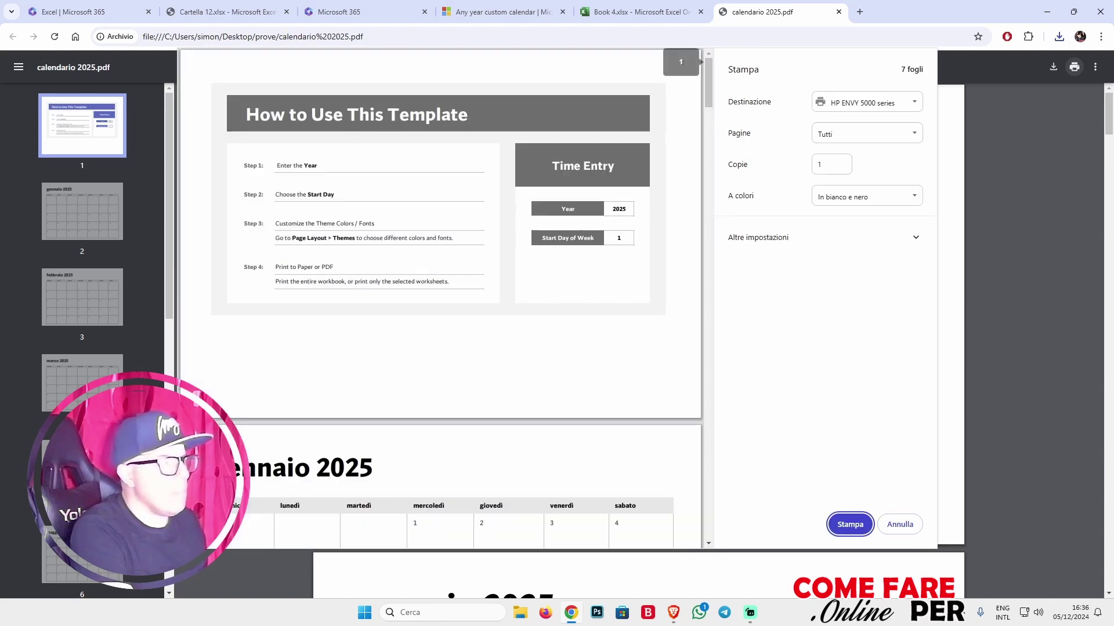
scroll(441, 290, down, 3)
scroll(441, 290, down, 5)
scroll(440, 290, down, 10)
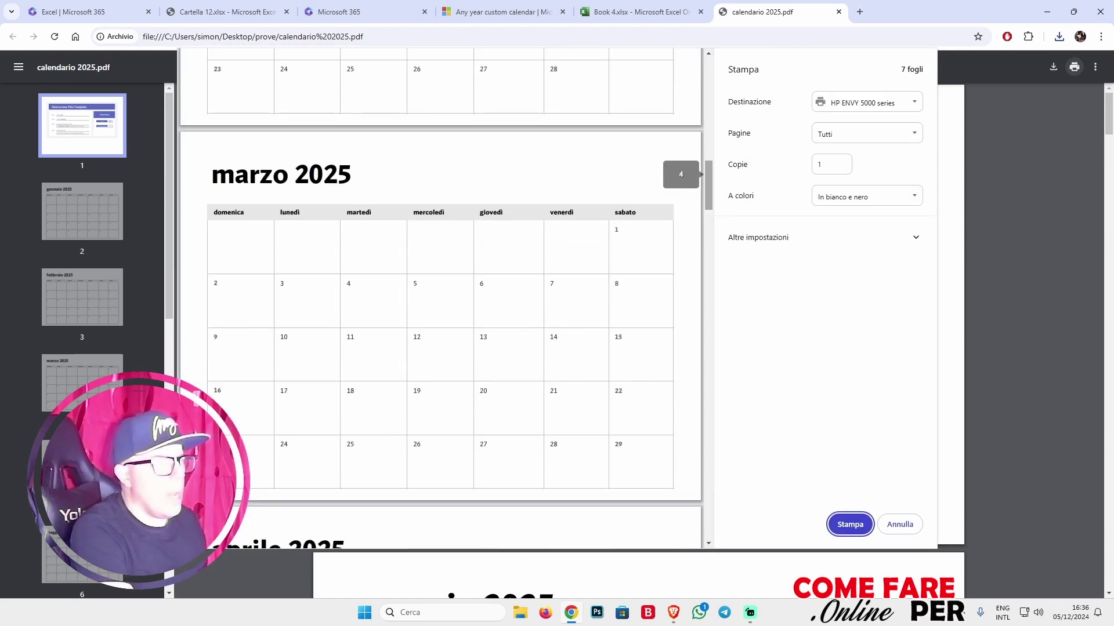
scroll(440, 290, down, 15)
scroll(440, 290, down, 10)
scroll(440, 290, up, 5)
scroll(441, 290, up, 20)
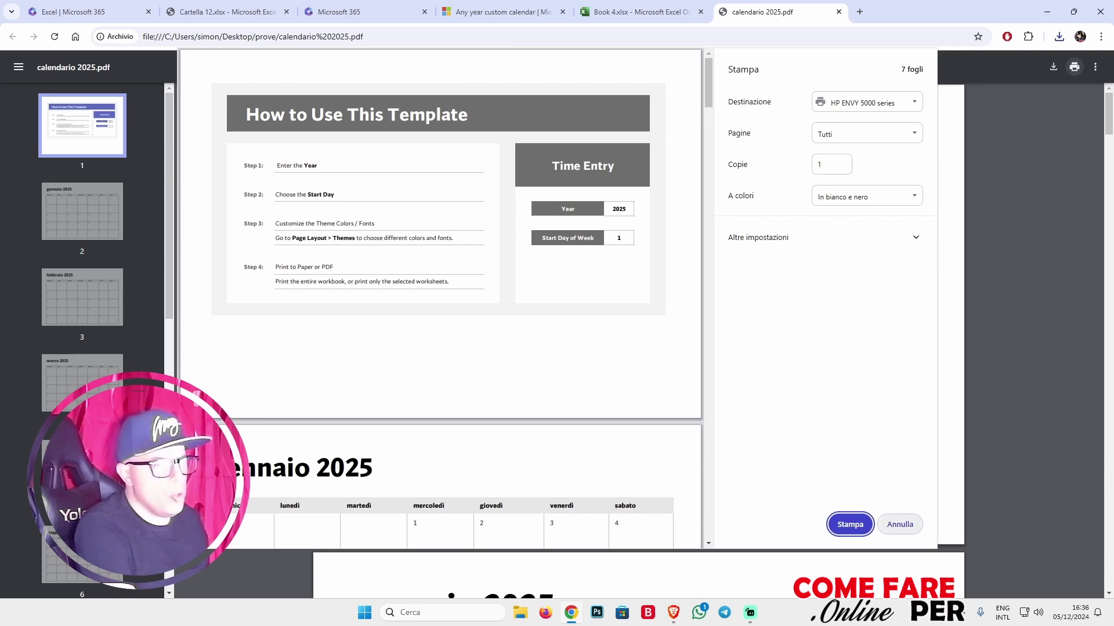
click(900, 524)
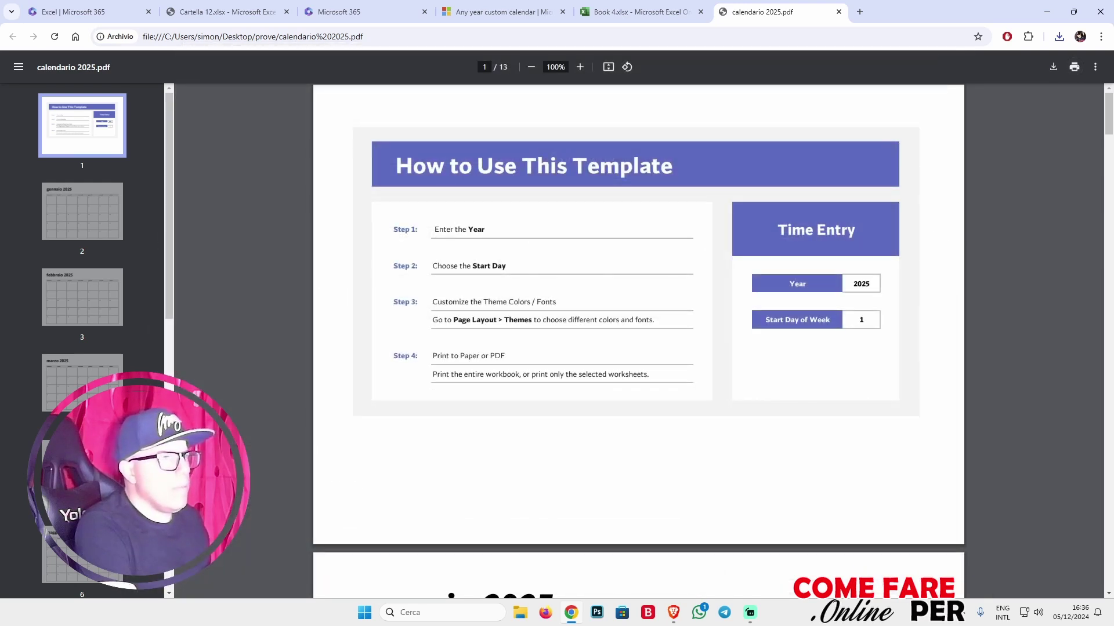
Close the Chrome PDF tab and bring the PDF-XChange Editor window forward.
click(838, 11)
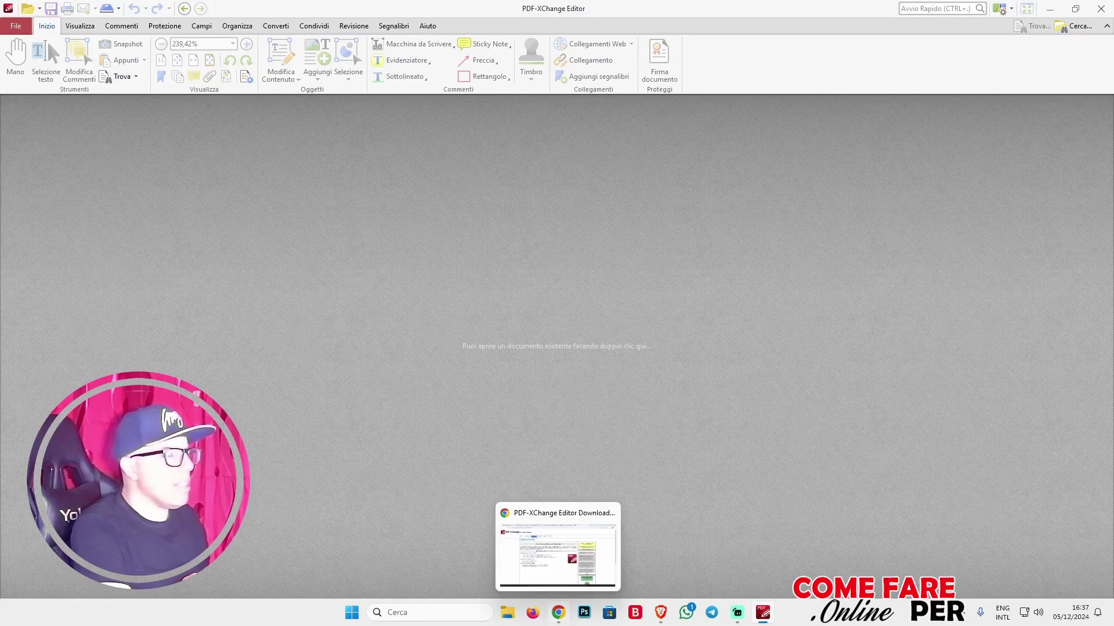
click(558, 542)
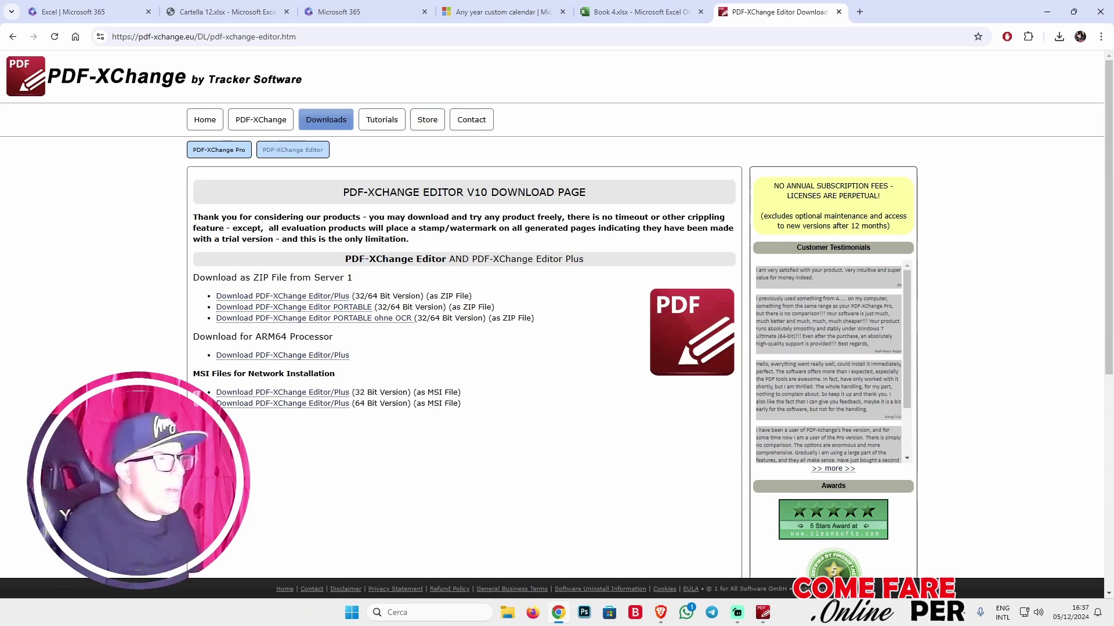
click(763, 612)
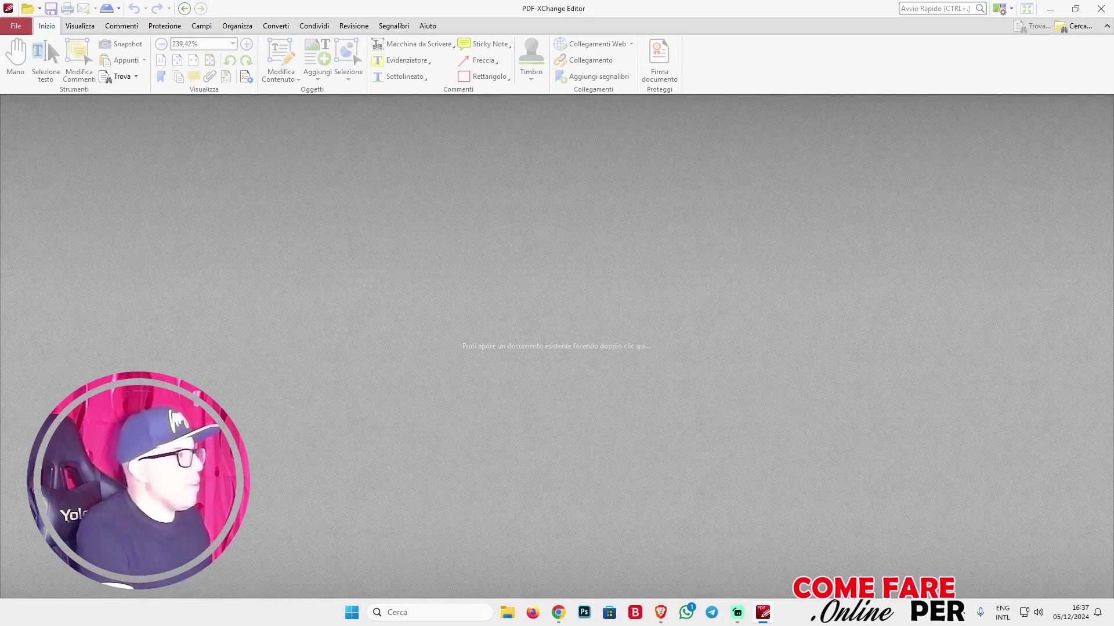
Open calendario 2025.pdf from Desktop\prove and set Fit Page, then Actual Size.
key(ctrl+o)
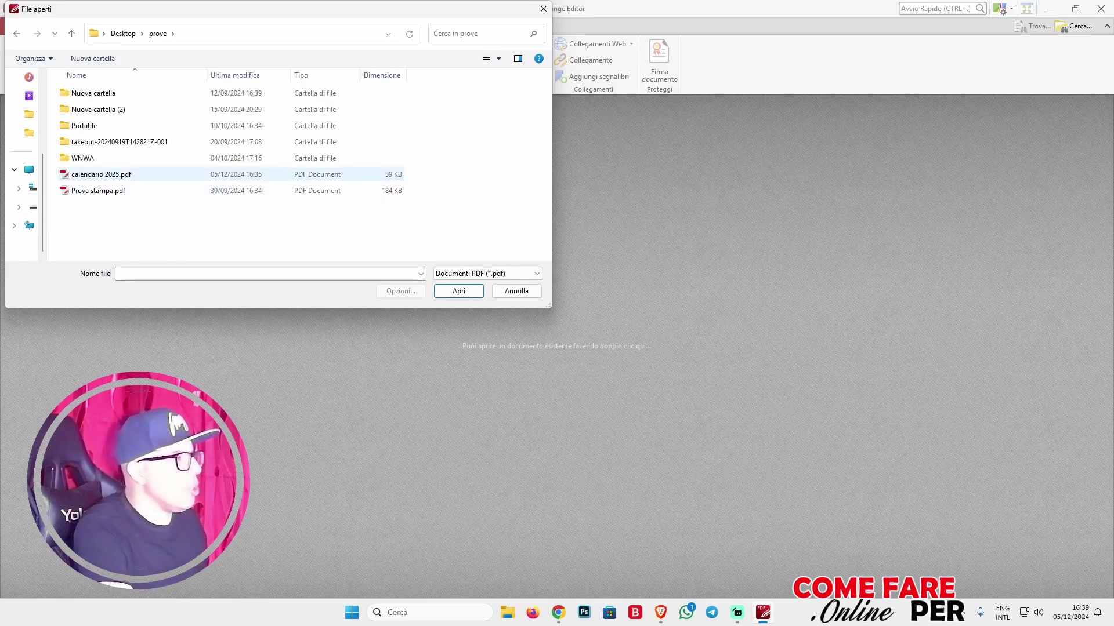
double_click(101, 174)
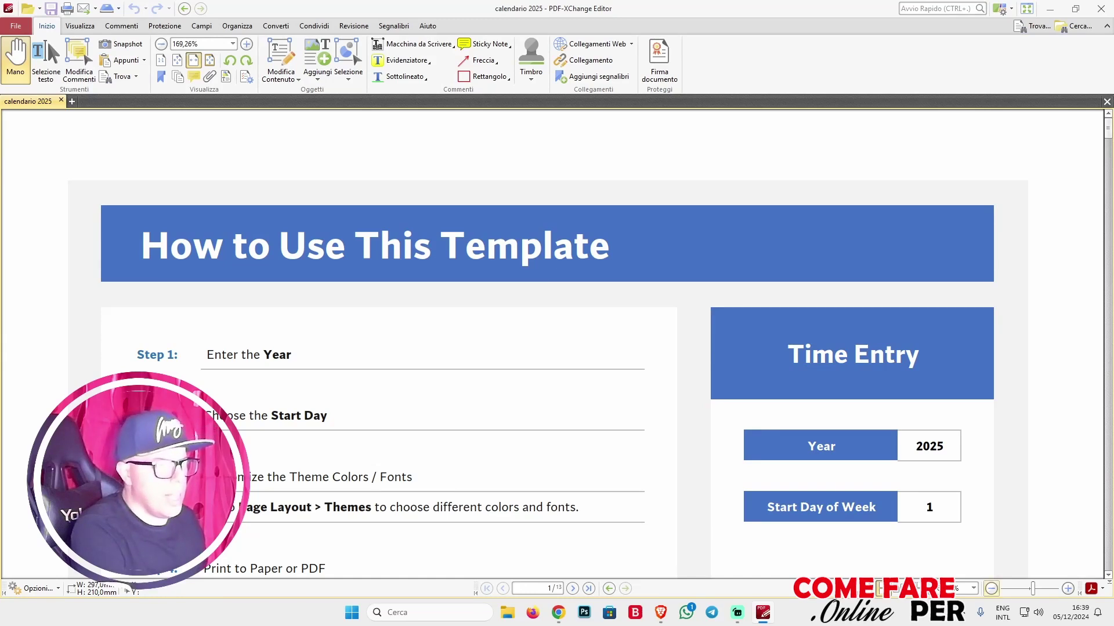
key(ctrl+0)
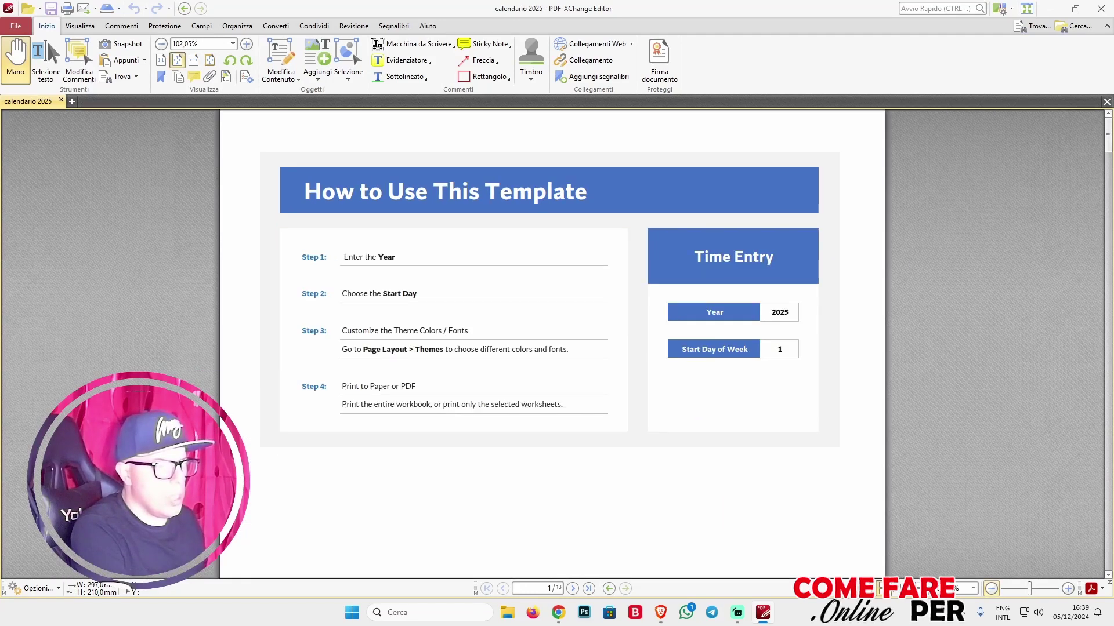
key(ctrl+8)
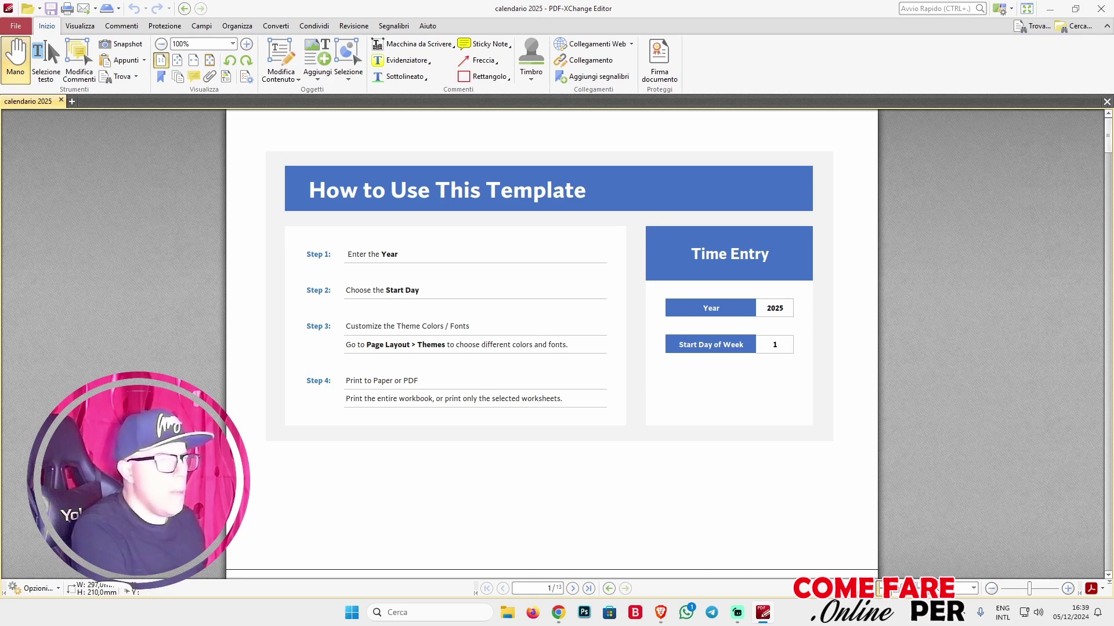
Scroll through the 13 pages, from the instructions page through the months.
scroll(551, 348, down, 10)
scroll(551, 348, down, 15)
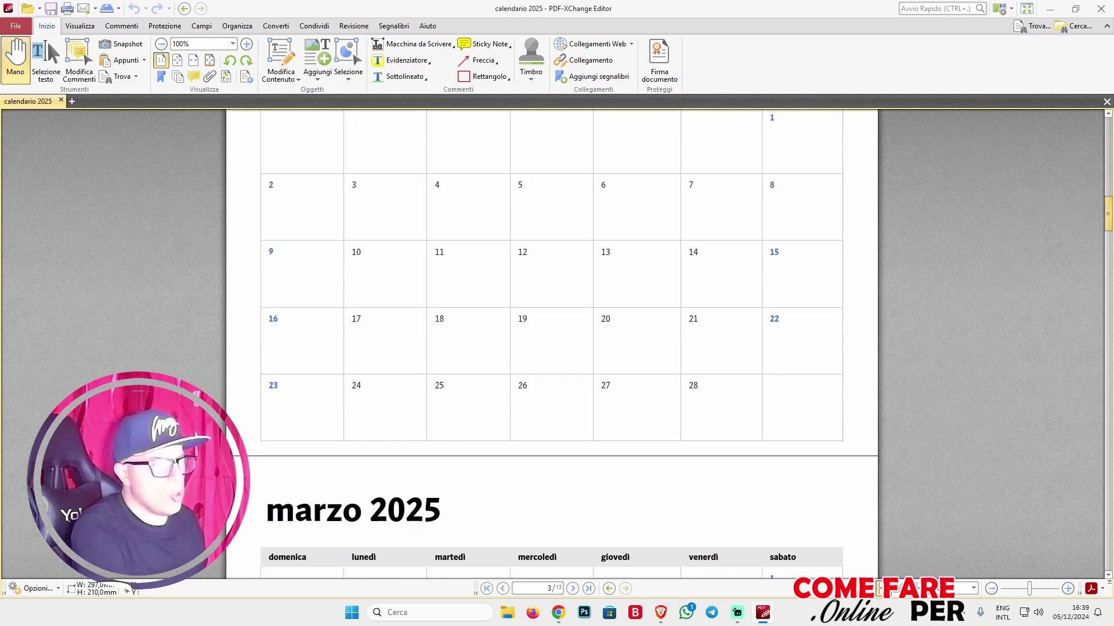
scroll(551, 348, down, 15)
scroll(551, 348, down, 5)
scroll(551, 348, down, 20)
scroll(551, 348, down, 5)
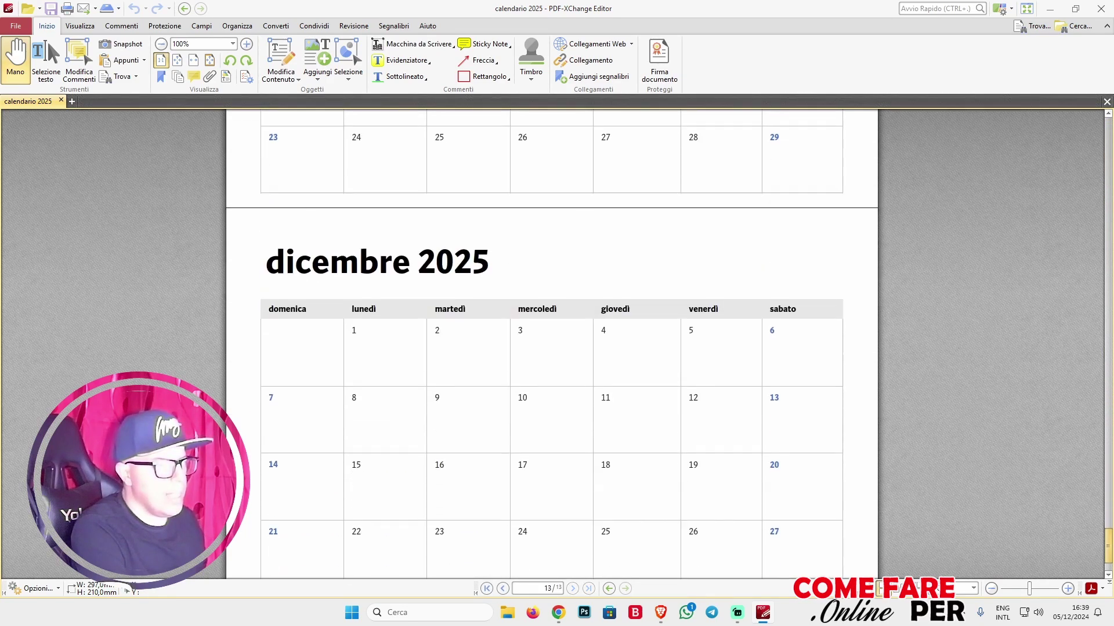
scroll(551, 348, down, 1)
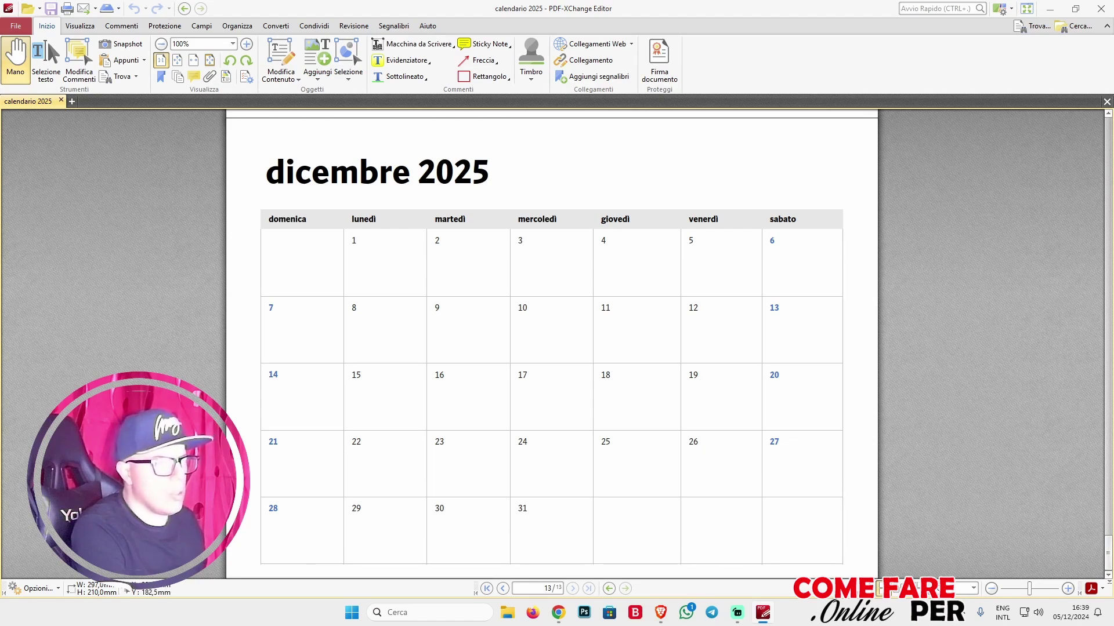
scroll(551, 348, up, 3)
scroll(551, 348, up, 3)
scroll(551, 348, up, 10)
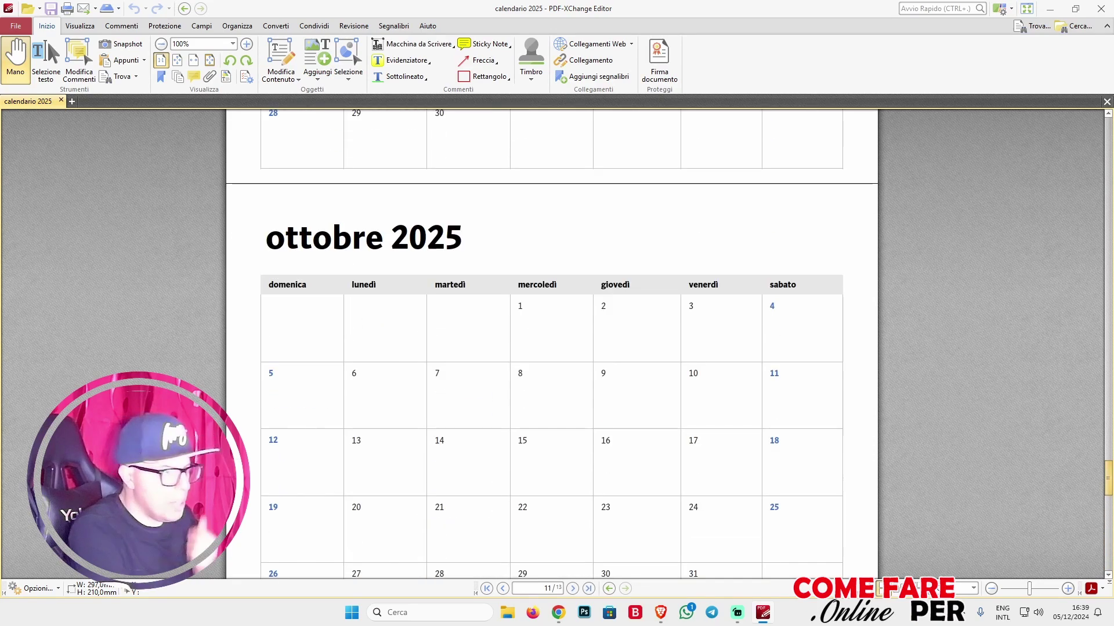
scroll(551, 348, up, 15)
scroll(551, 348, up, 20)
scroll(551, 348, up, 15)
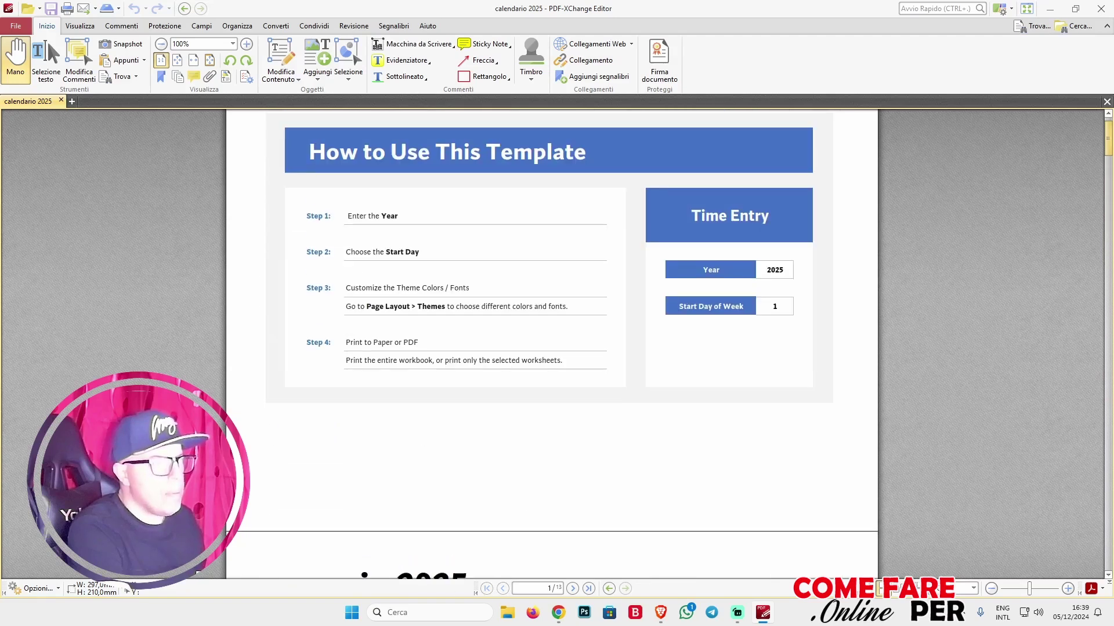
scroll(551, 348, up, 1)
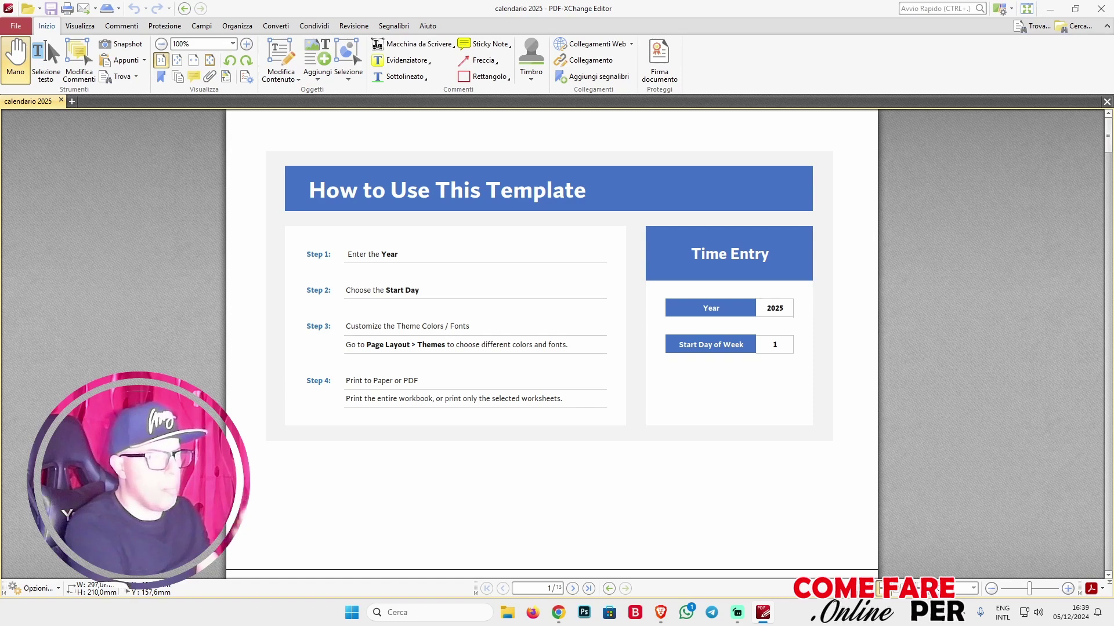
scroll(551, 342, down, 3)
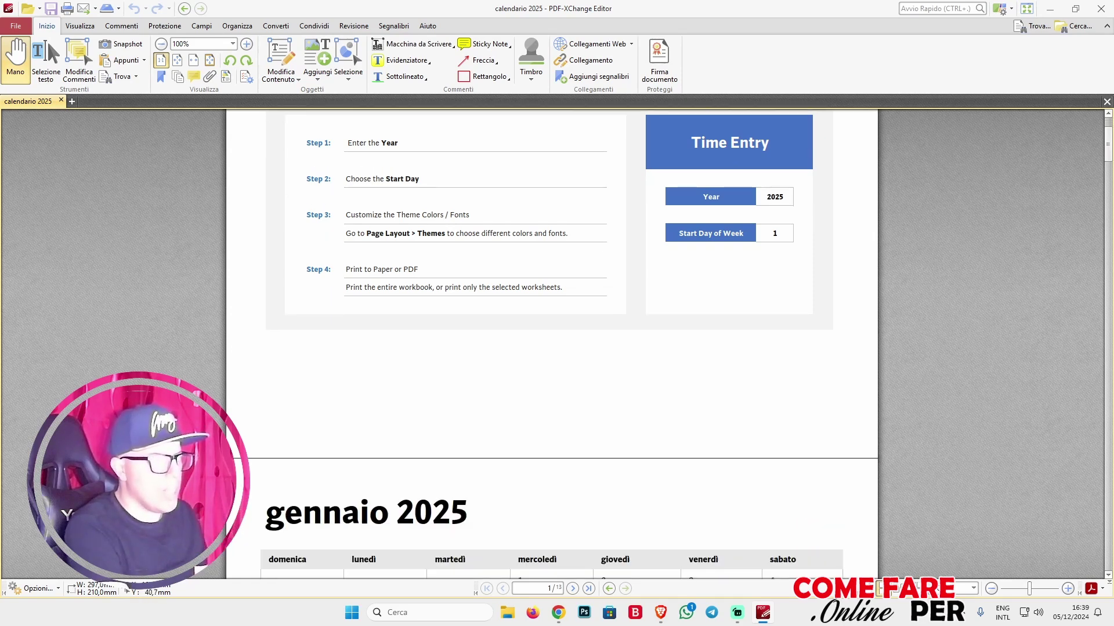
scroll(551, 342, up, 1)
scroll(551, 342, down, 2)
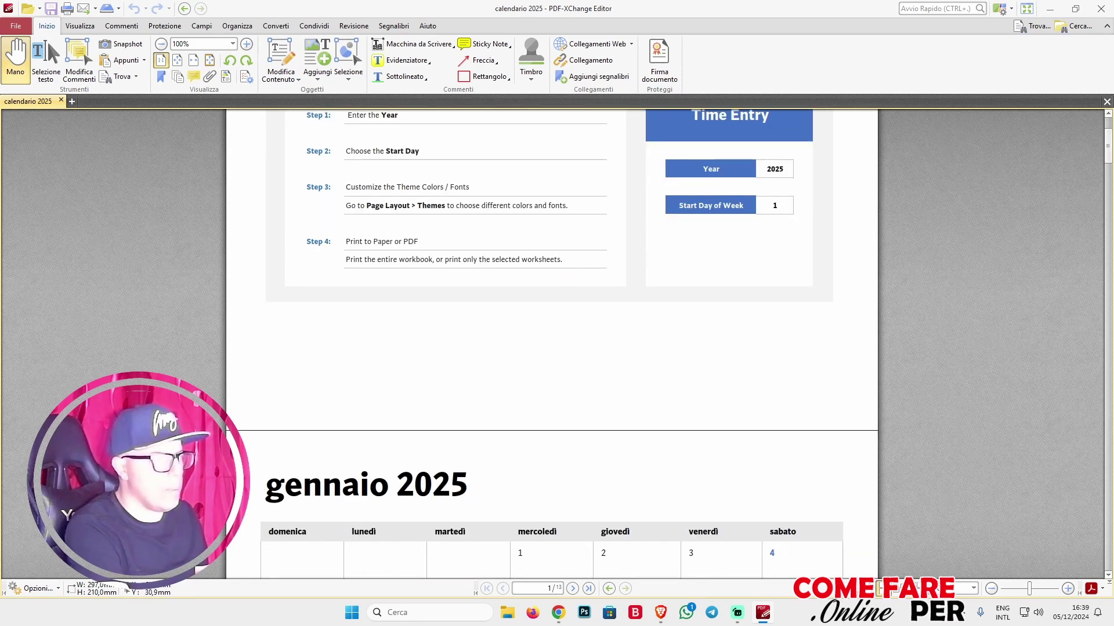
scroll(551, 343, up, 2)
scroll(551, 342, up, 2)
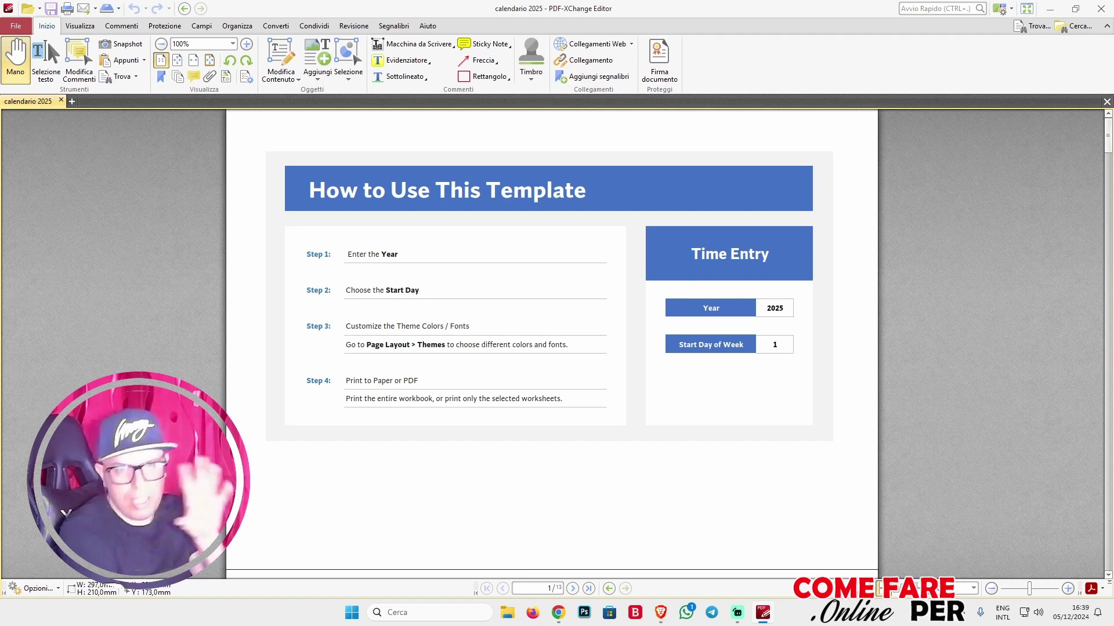
scroll(551, 343, down, 3)
scroll(551, 342, down, 2)
scroll(551, 342, up, 5)
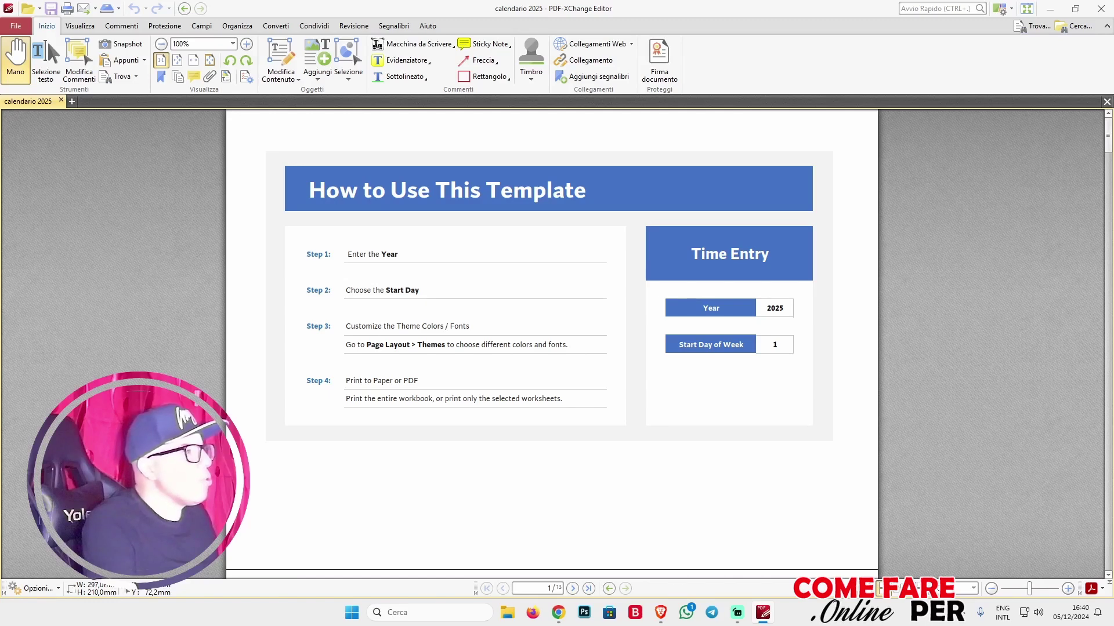
Delete page 1, the 'How to Use This Template' page, via Organizza > Elimina pagine.
click(237, 25)
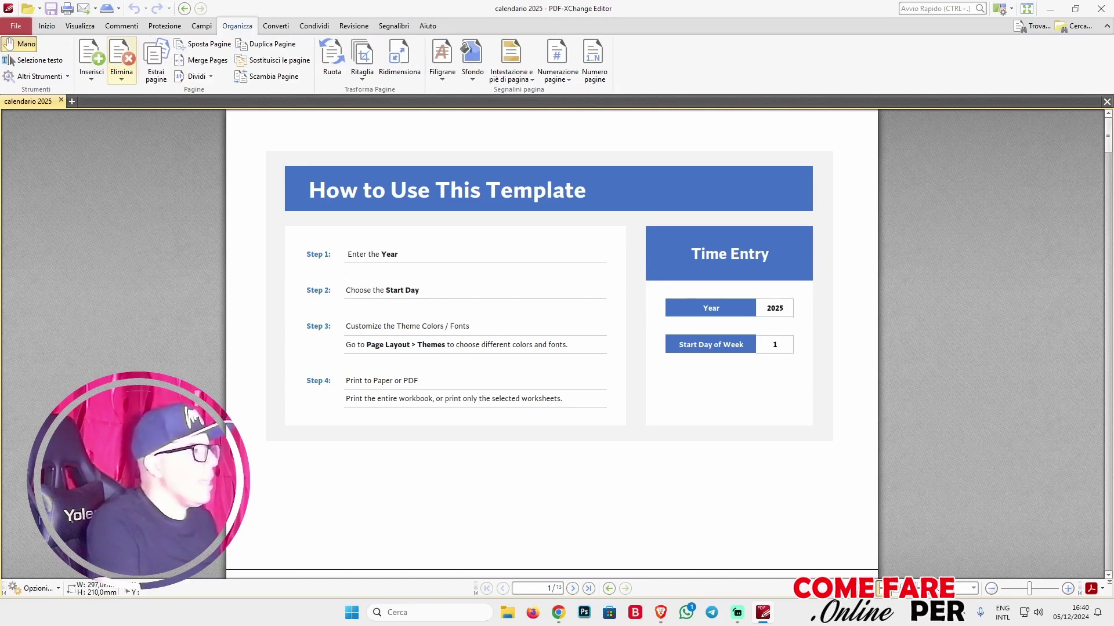
click(121, 66)
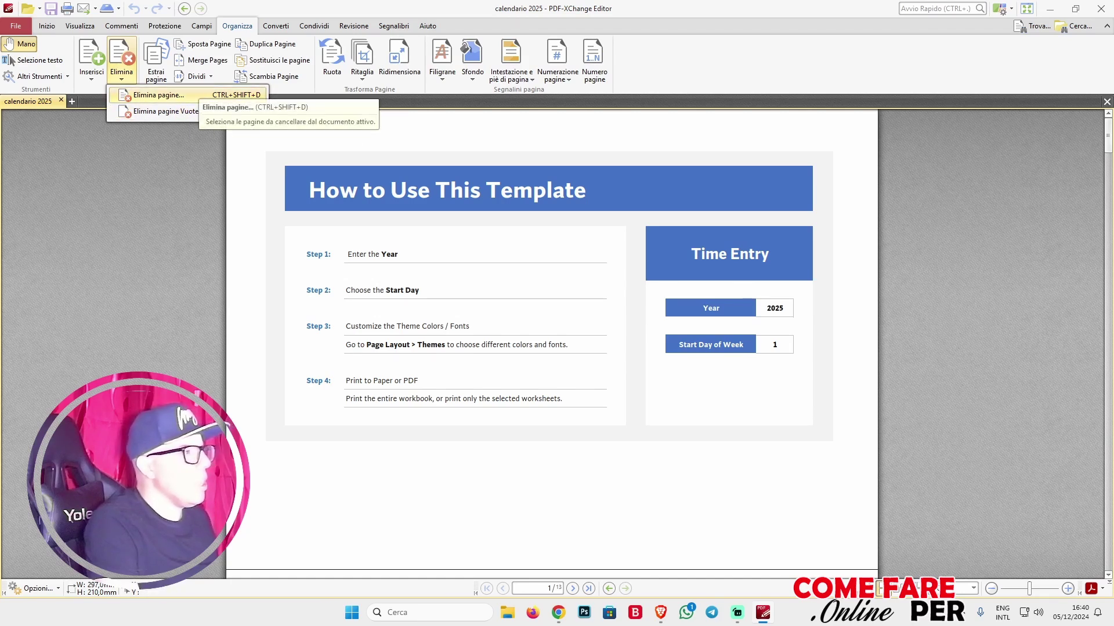
click(174, 95)
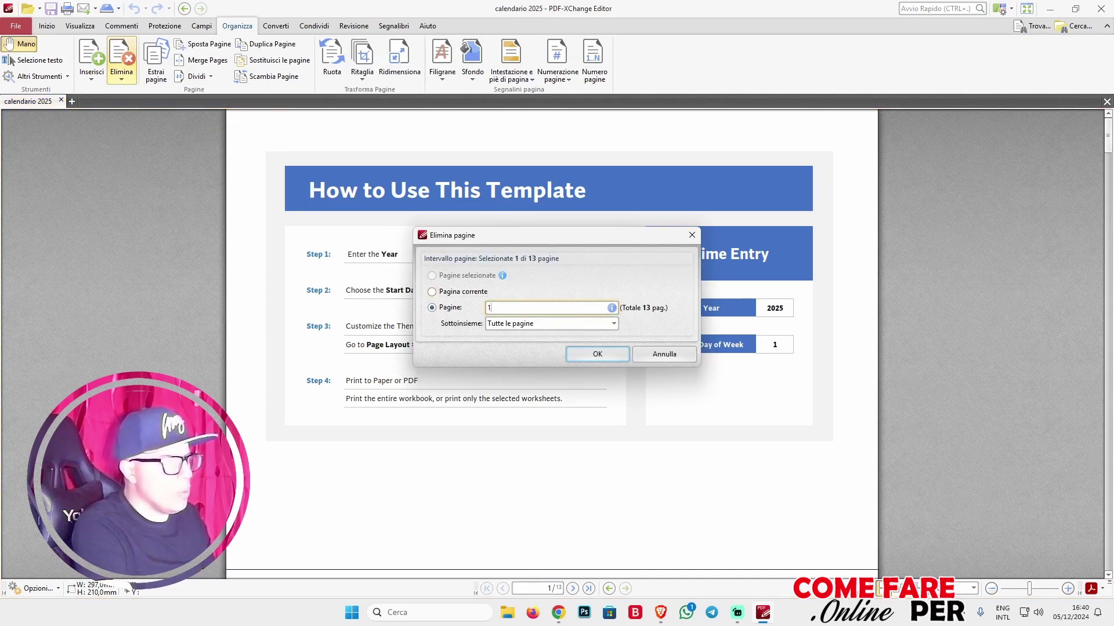
key(Return)
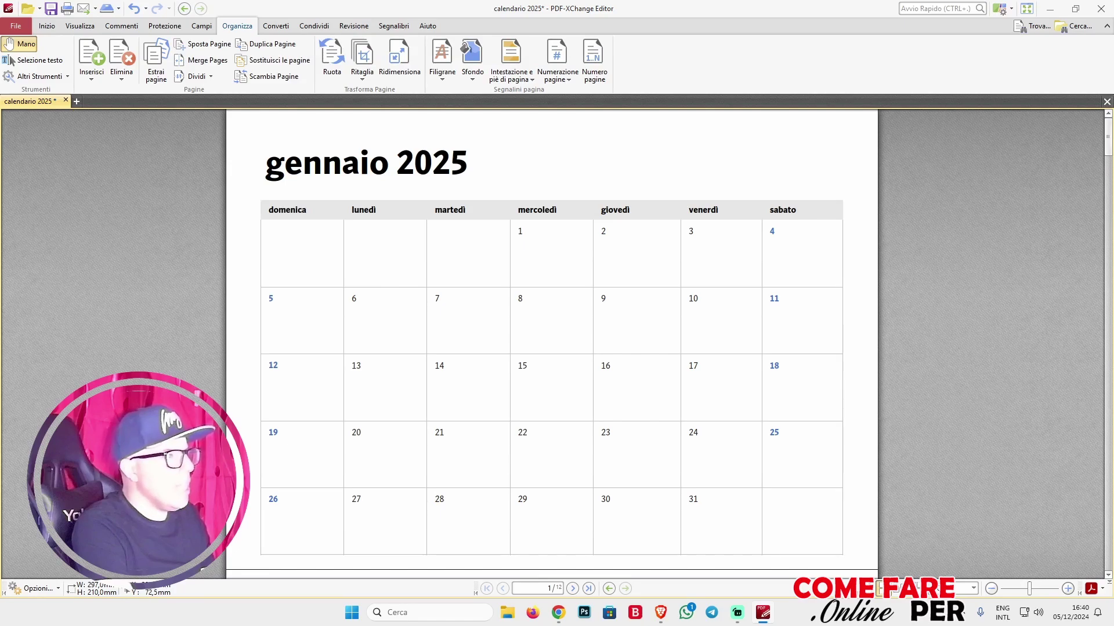
Check the remaining 12 month pages and save the document with Ctrl+S.
scroll(551, 342, down, 10)
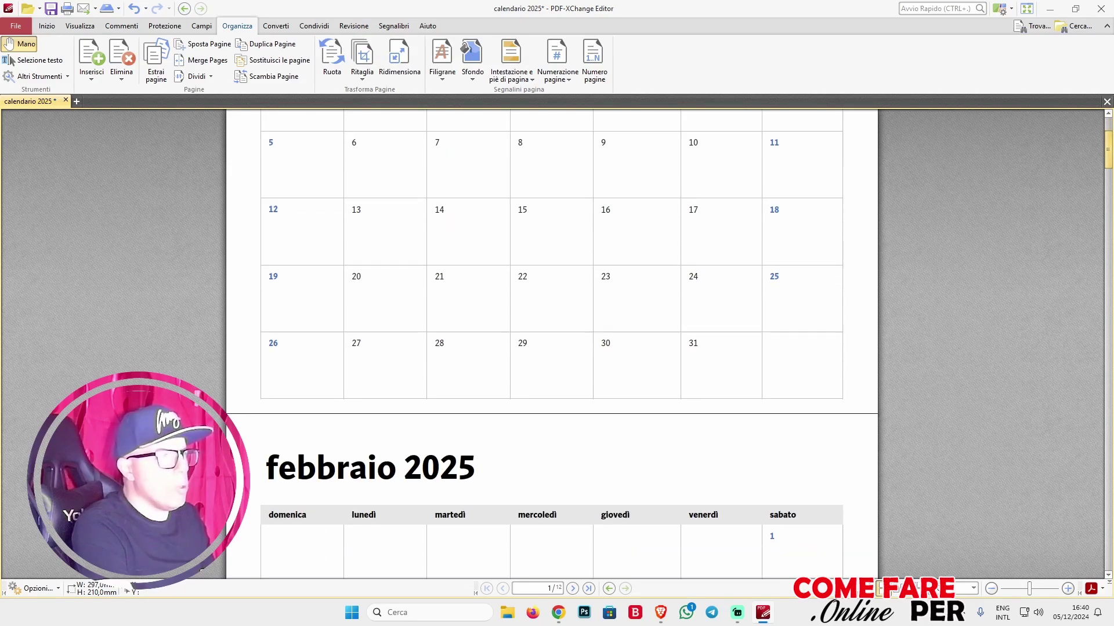
scroll(551, 342, down, 20)
scroll(551, 342, down, 20)
scroll(551, 342, down, 2)
scroll(551, 343, up, 20)
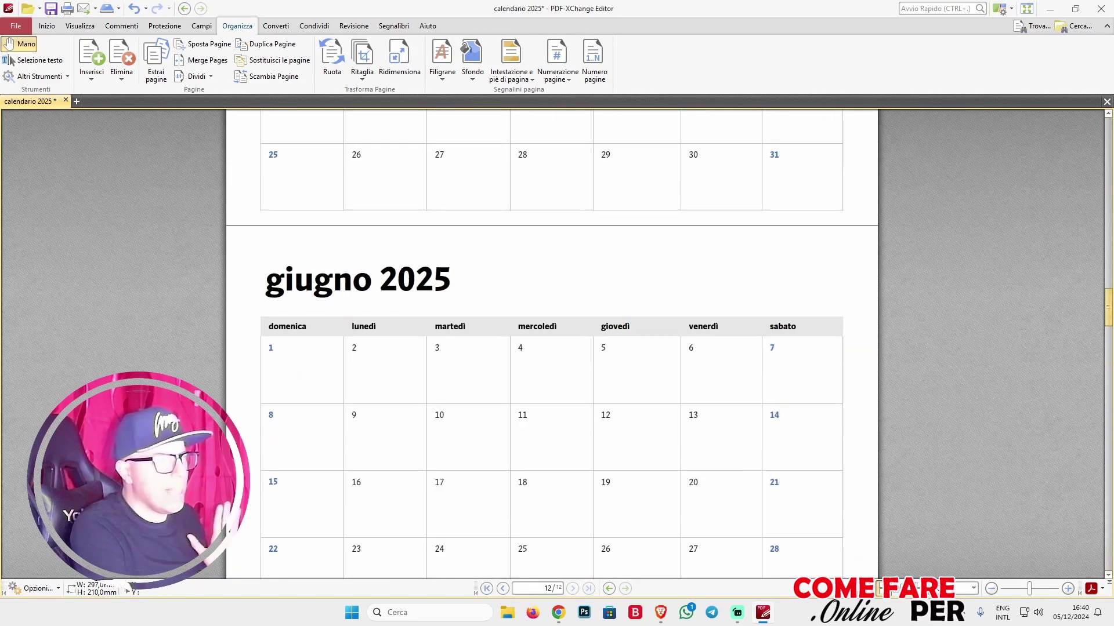
scroll(551, 342, up, 20)
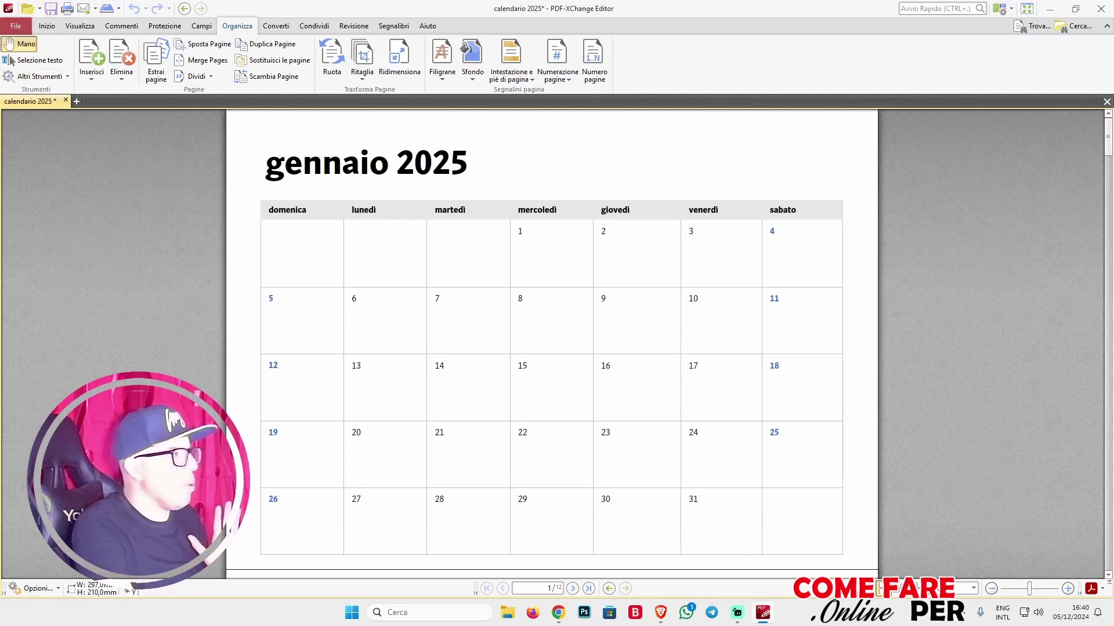
key(ctrl+s)
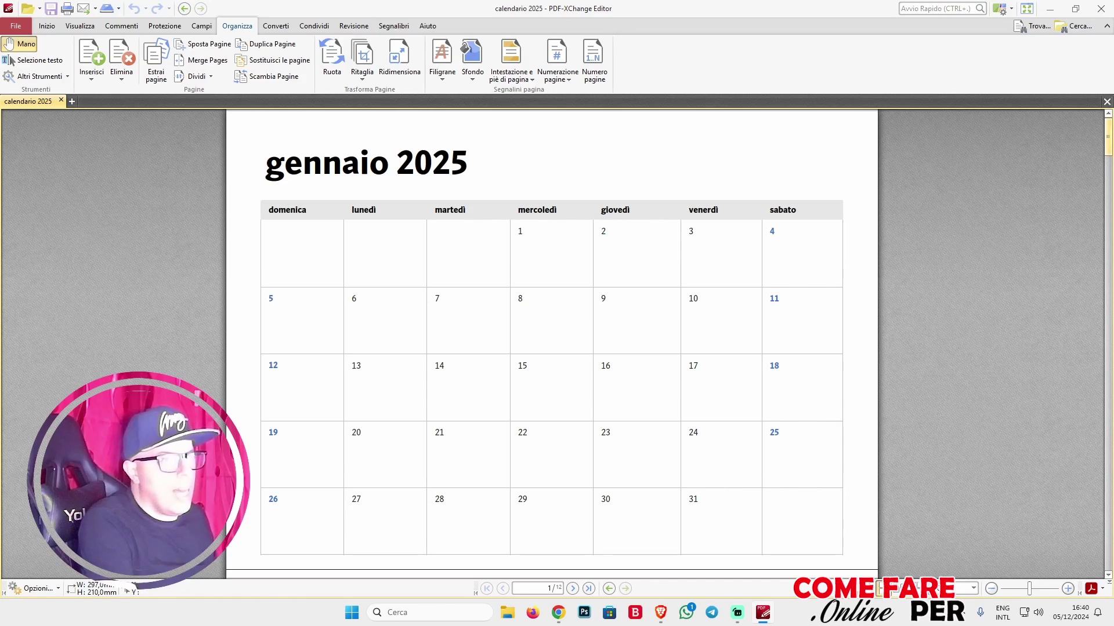
drag(1108, 137, 1107, 552)
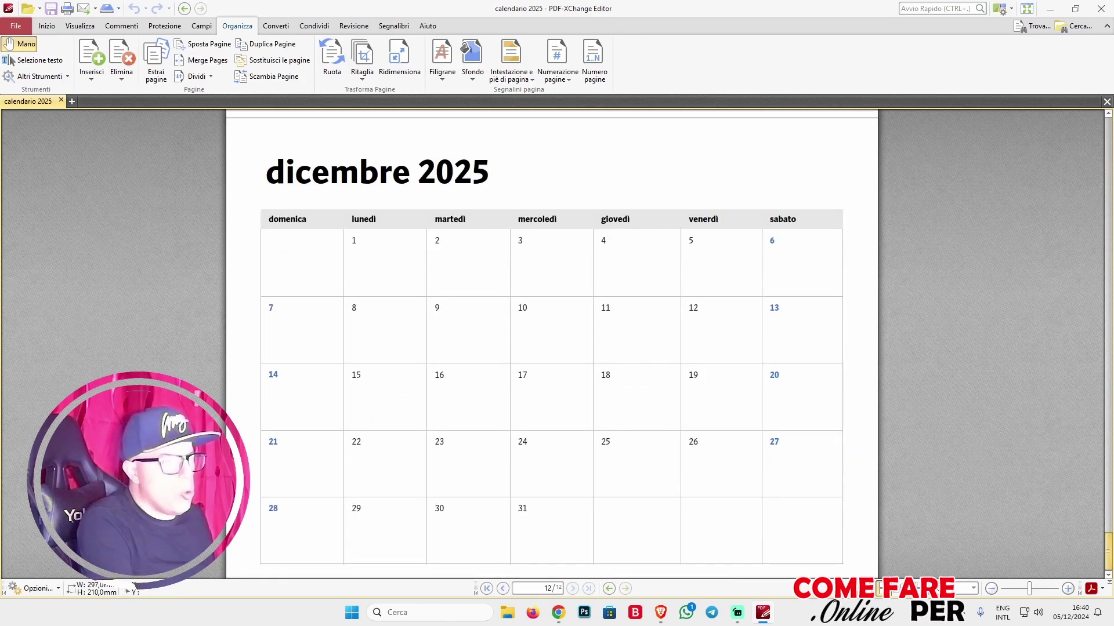
Jump back to page 1, gennaio 2025, with Home.
key(Home)
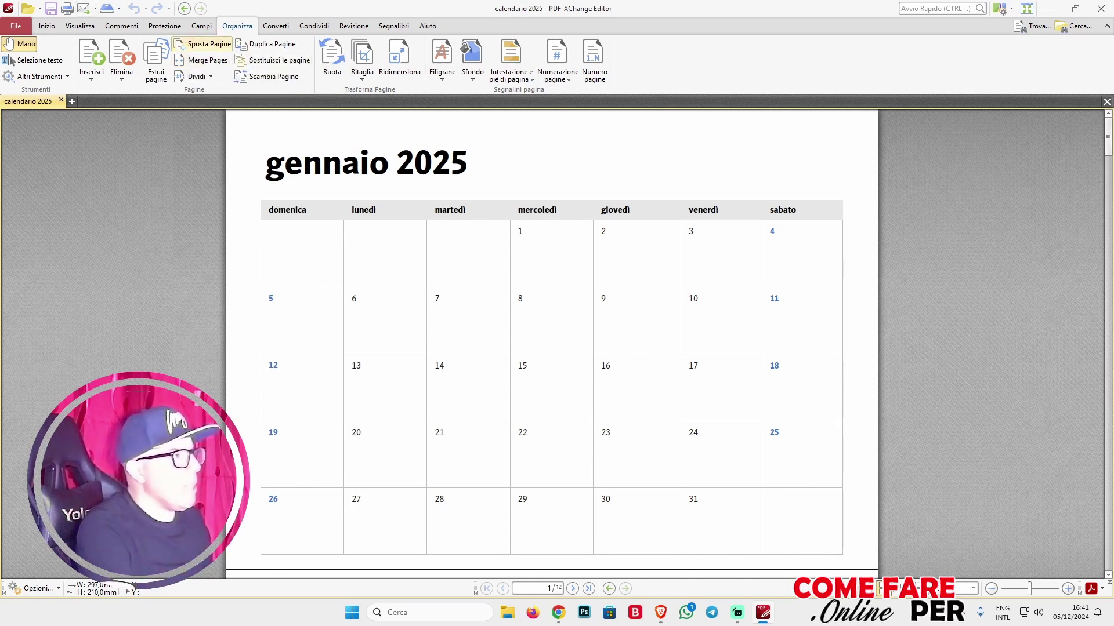
Merge the months into an A4 Opuscolo / Brochure booklet, two months per sheet.
scroll(551, 336, down, 2)
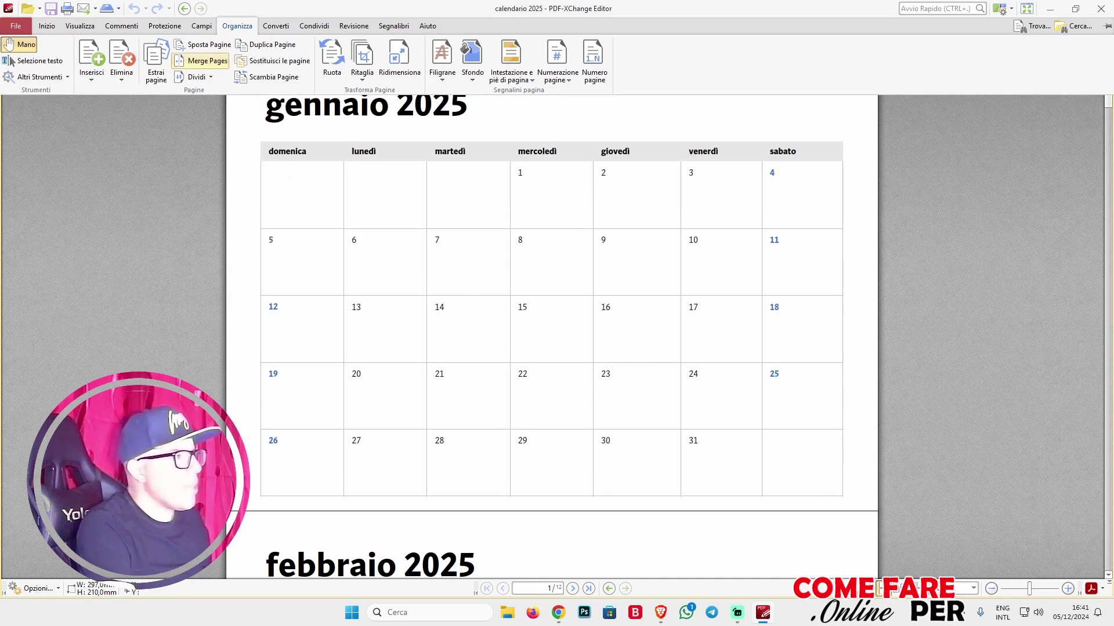
click(200, 60)
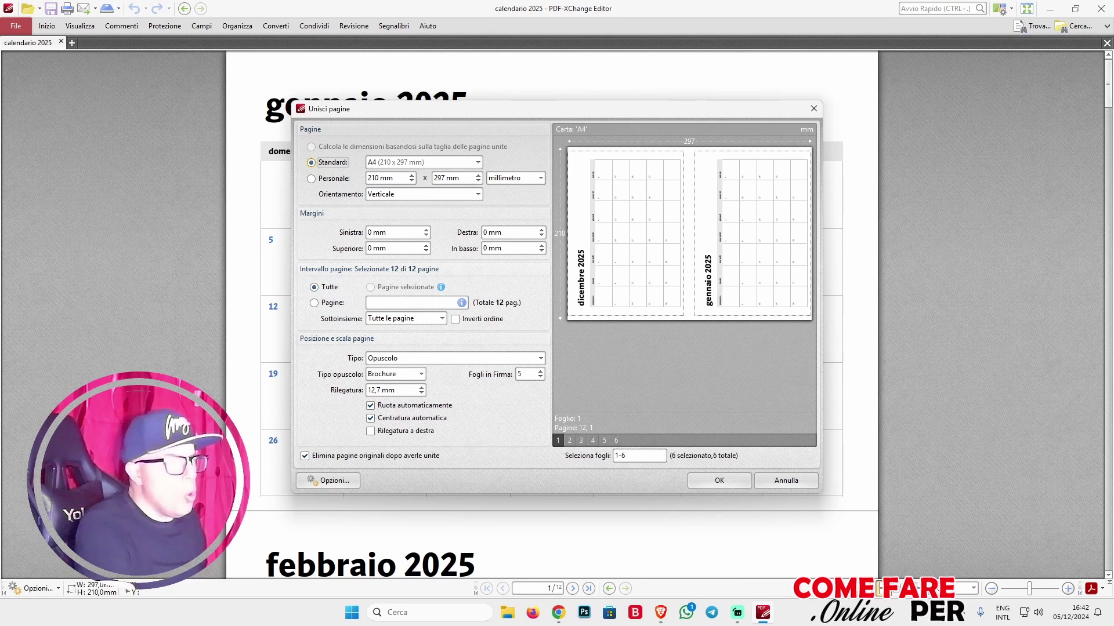
click(719, 480)
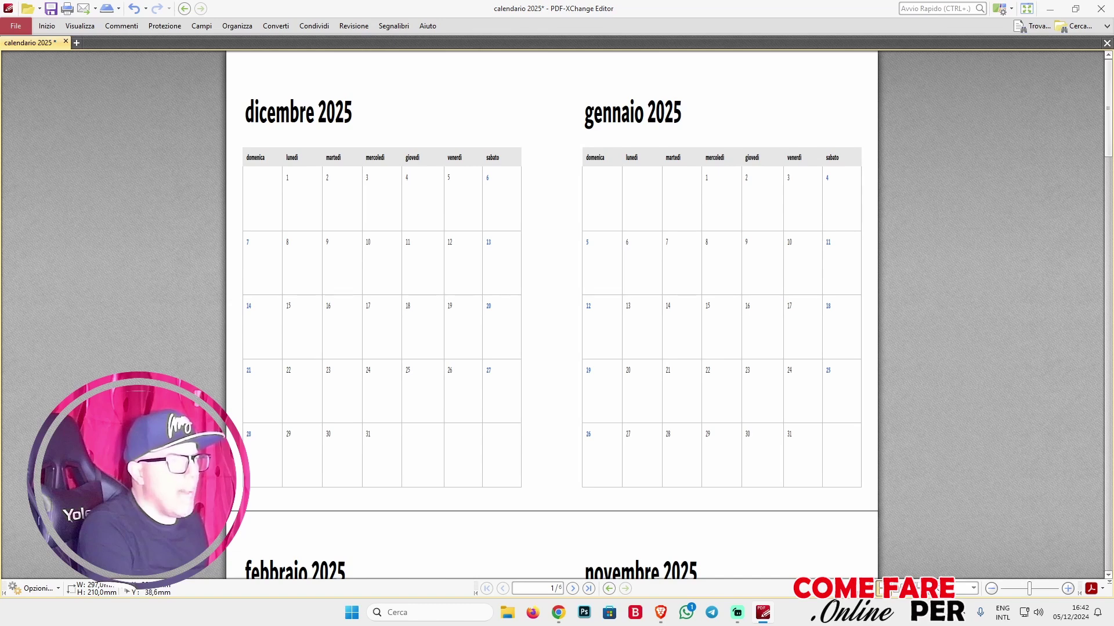
drag(1108, 108, 1108, 436)
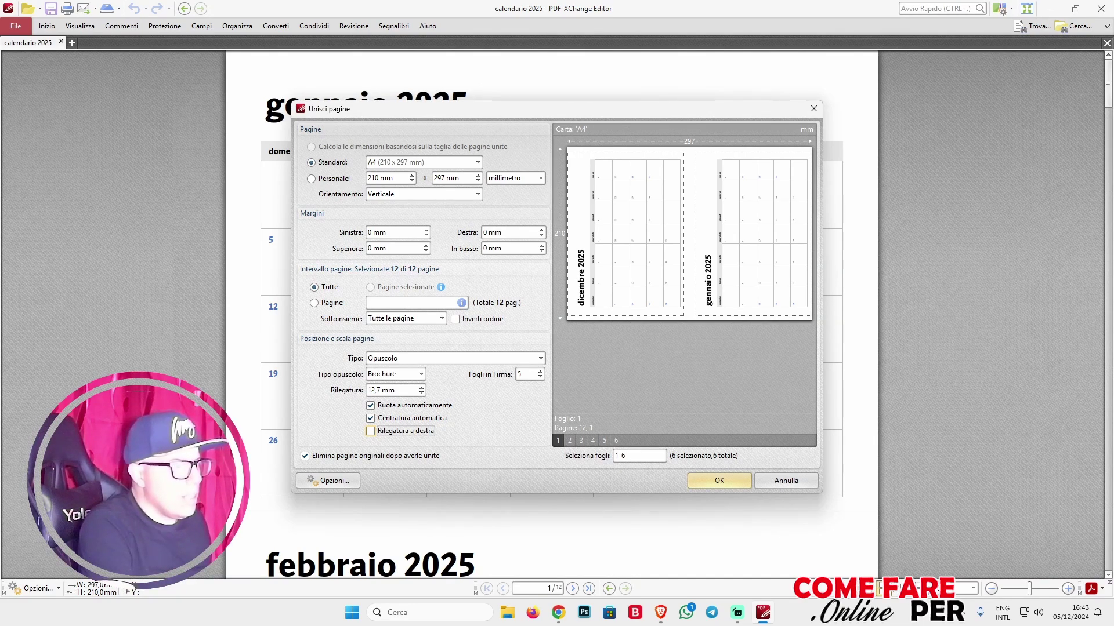
click(720, 480)
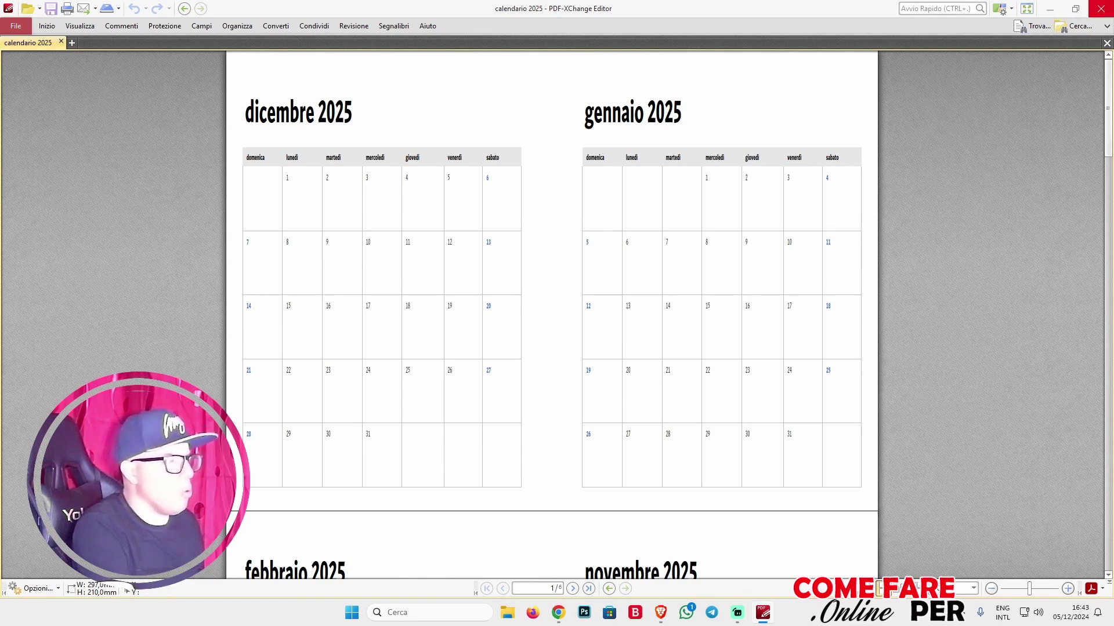
Close PDF-XChange Editor and hide Chrome to show the Windows desktop.
click(1100, 8)
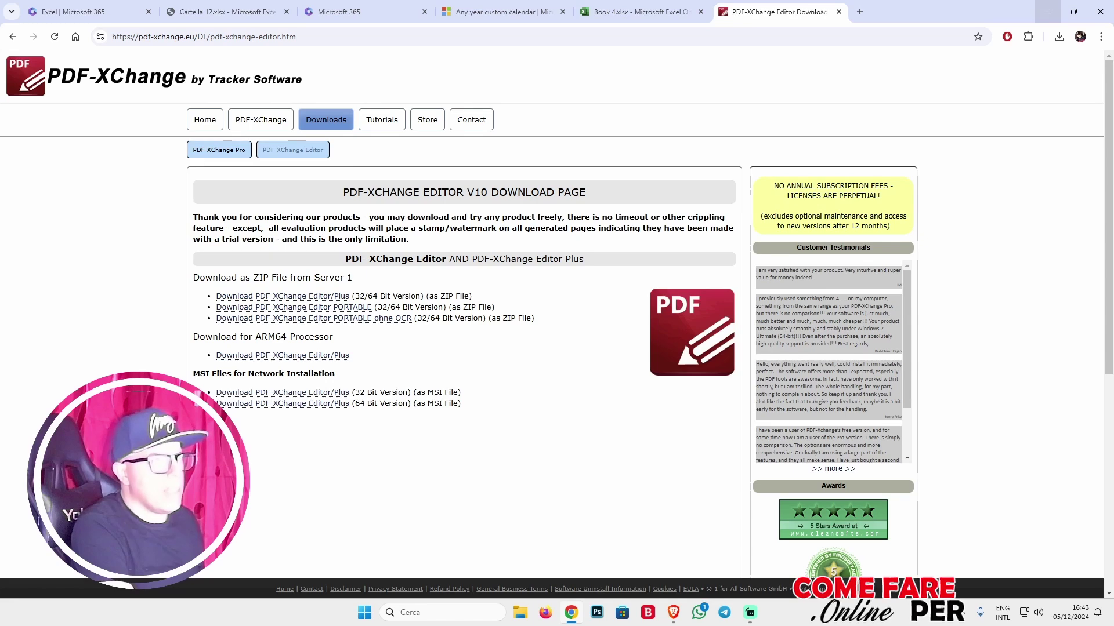
key(super+d)
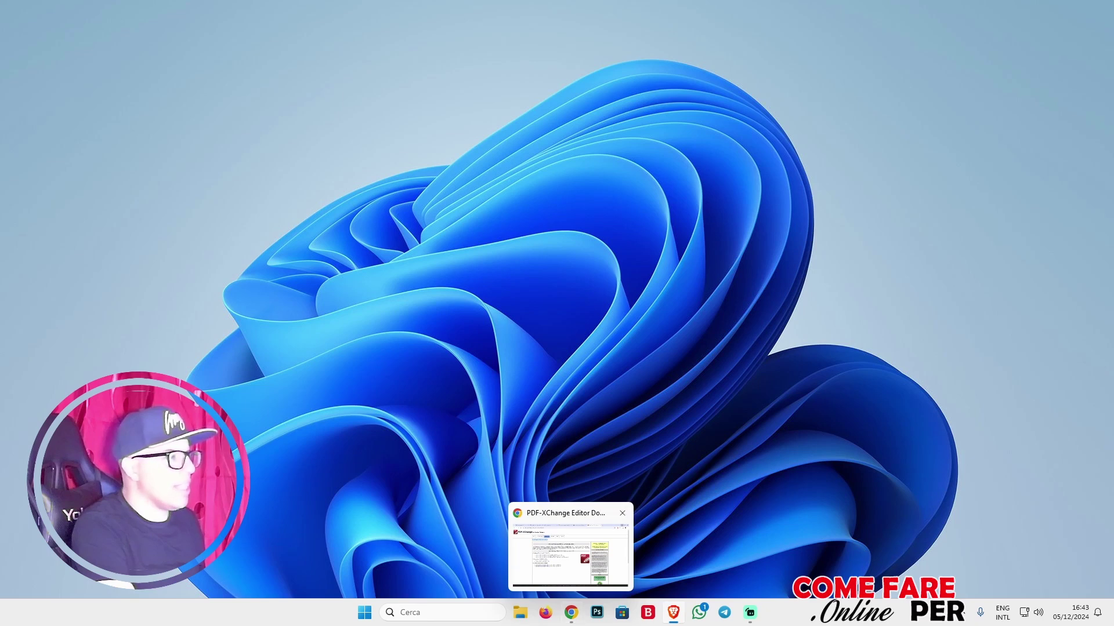
Open calendario 2025.pdf from the Desktop > prove folder in PDF-XChange Editor.
key(super+e)
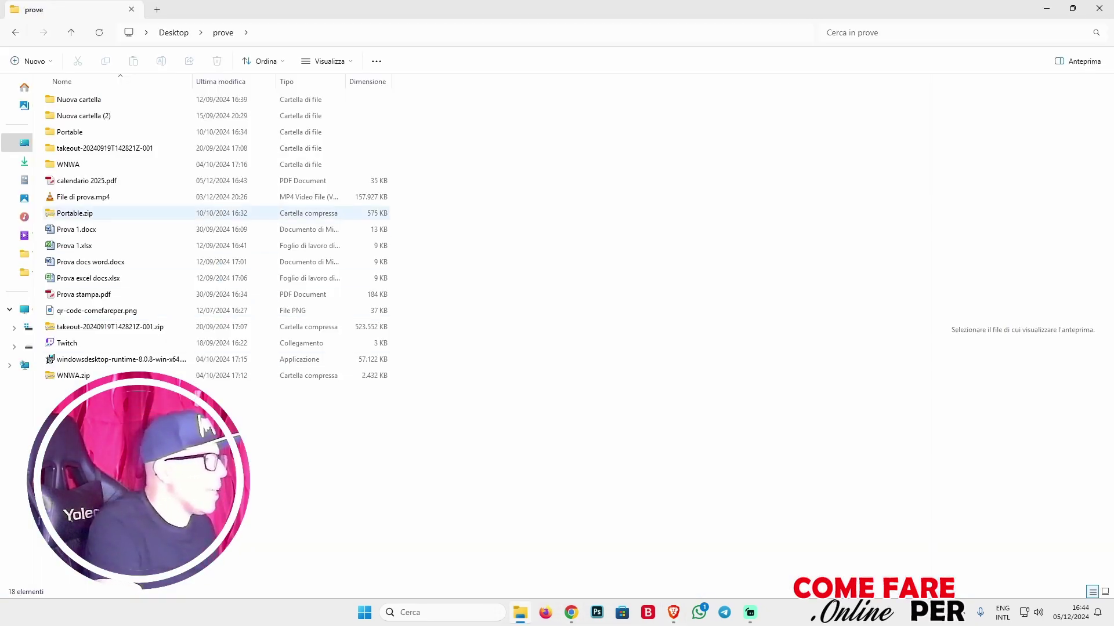
click(87, 181)
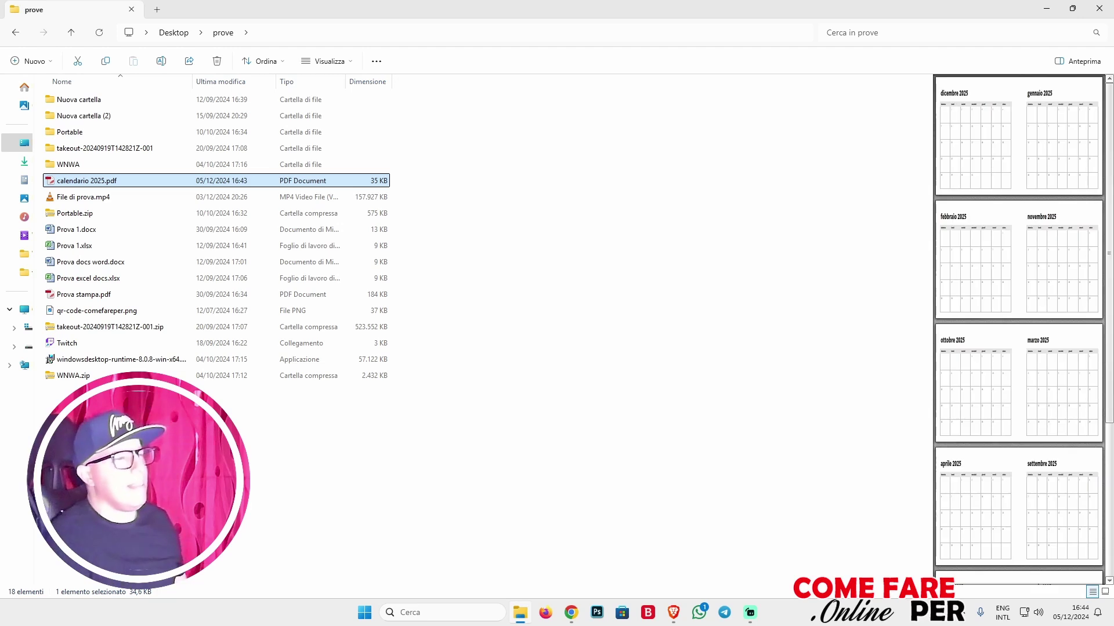
key(Return)
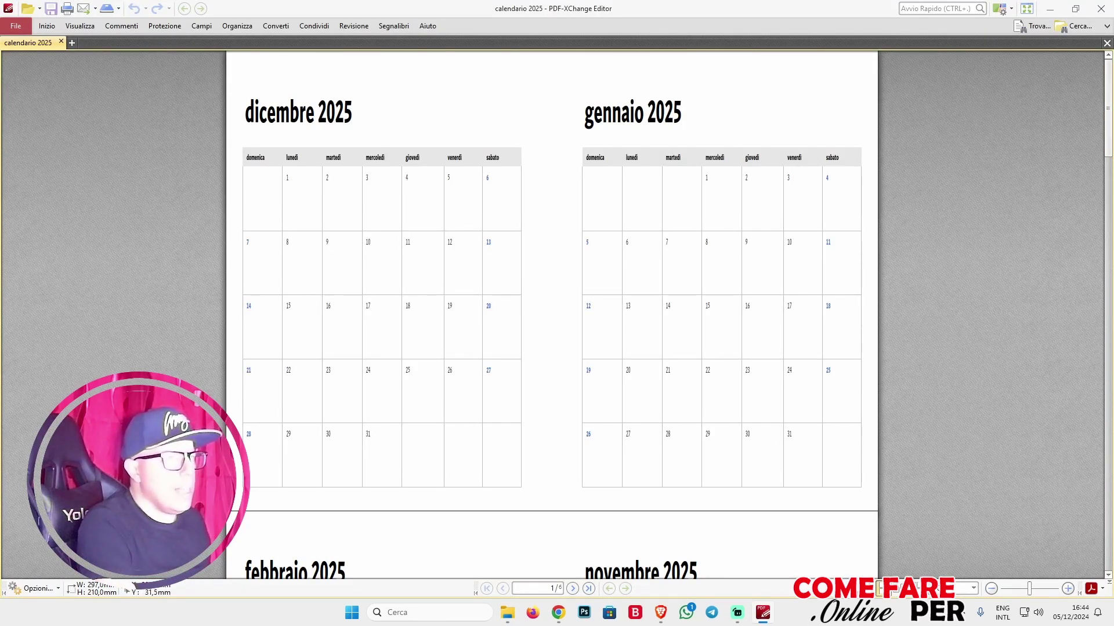
Print all pages on HP ENVY 5000 series with Fronte/retro Auto (Lato lungo) two-sided printing.
scroll(551, 314, down, 20)
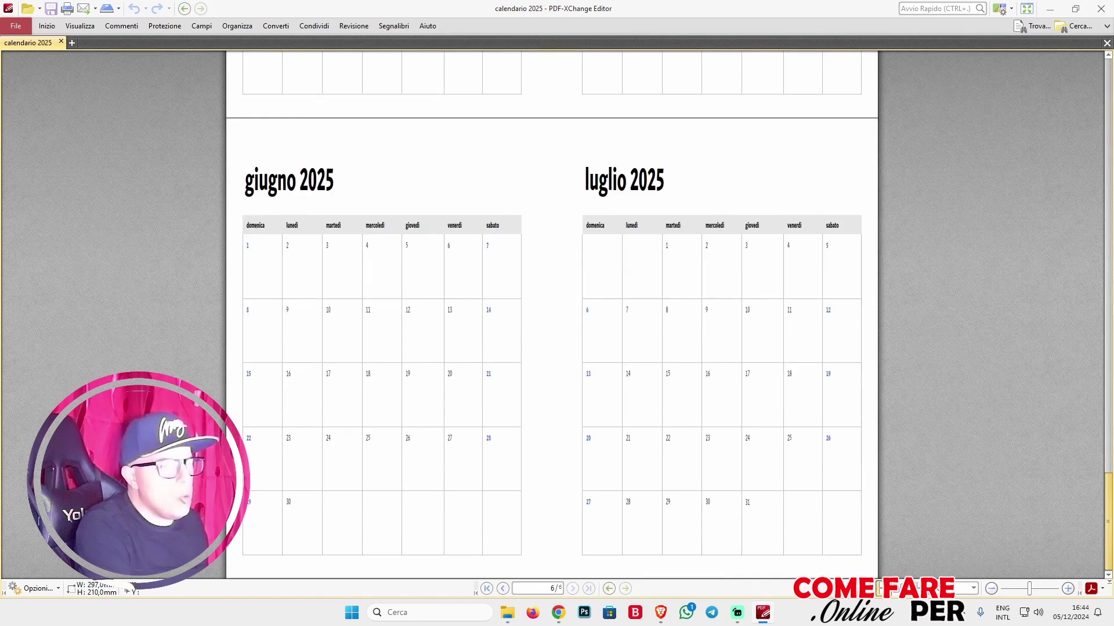
scroll(551, 313, up, 5)
scroll(551, 314, up, 10)
scroll(551, 313, up, 15)
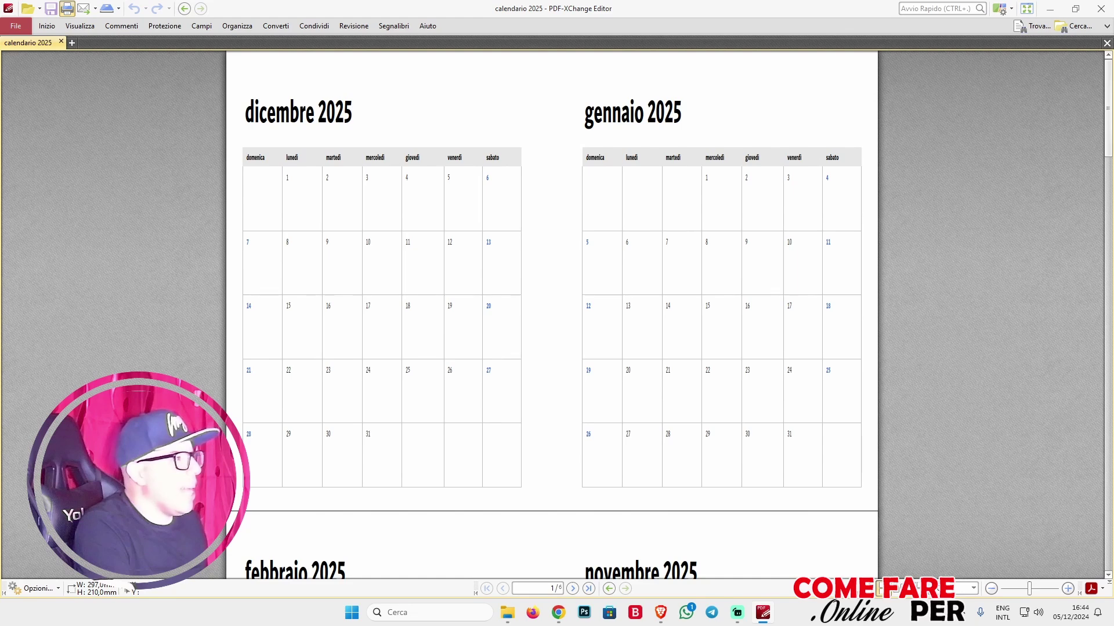
click(67, 8)
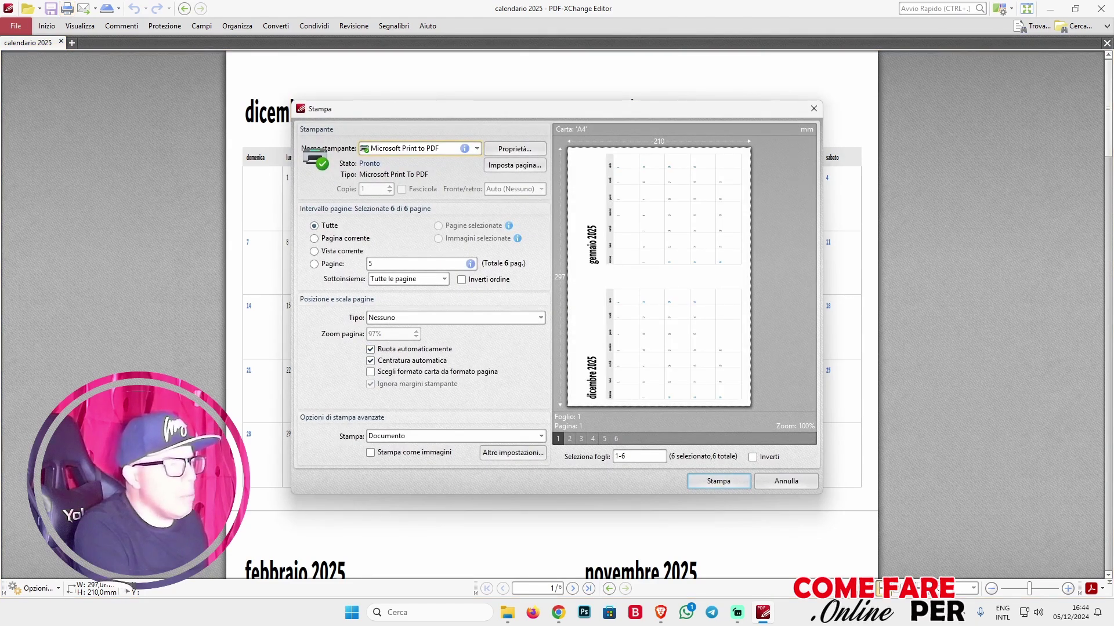
click(314, 226)
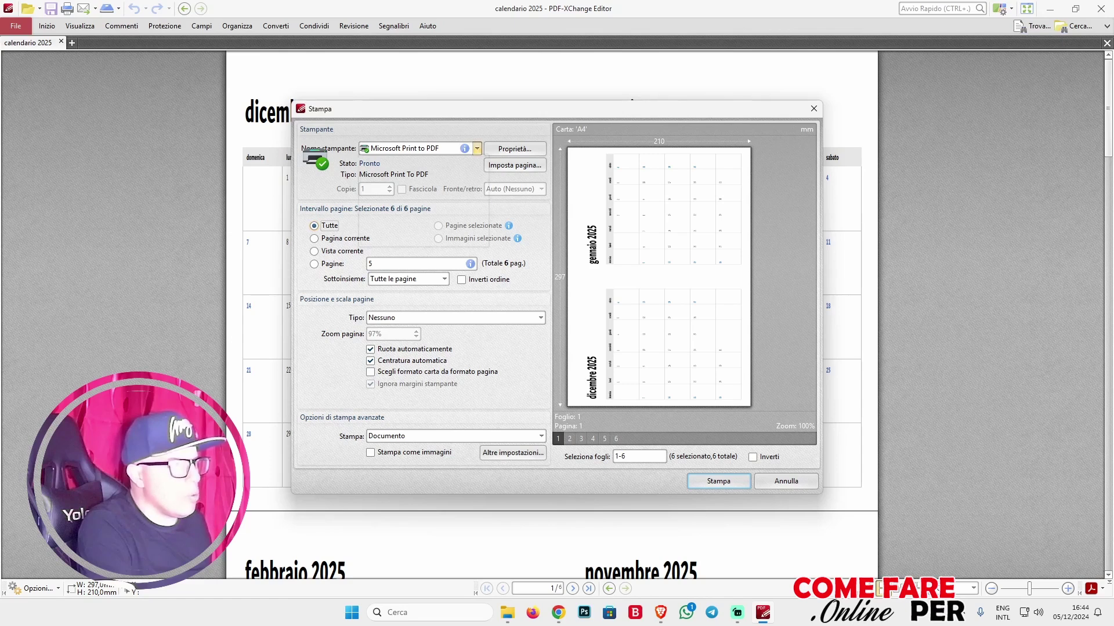
click(477, 148)
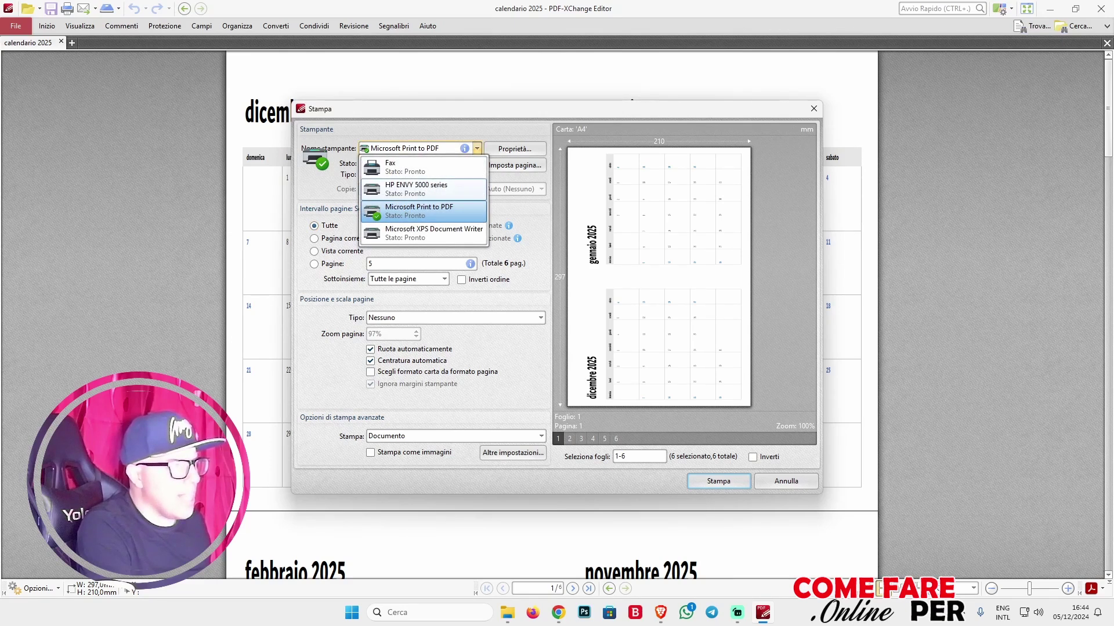
click(416, 189)
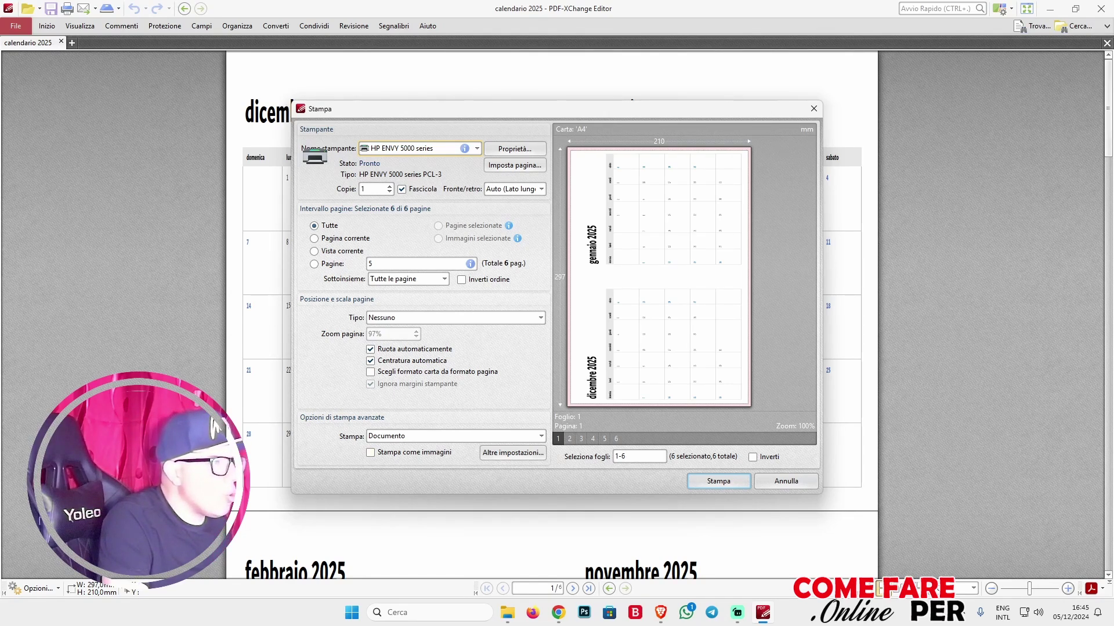
click(541, 189)
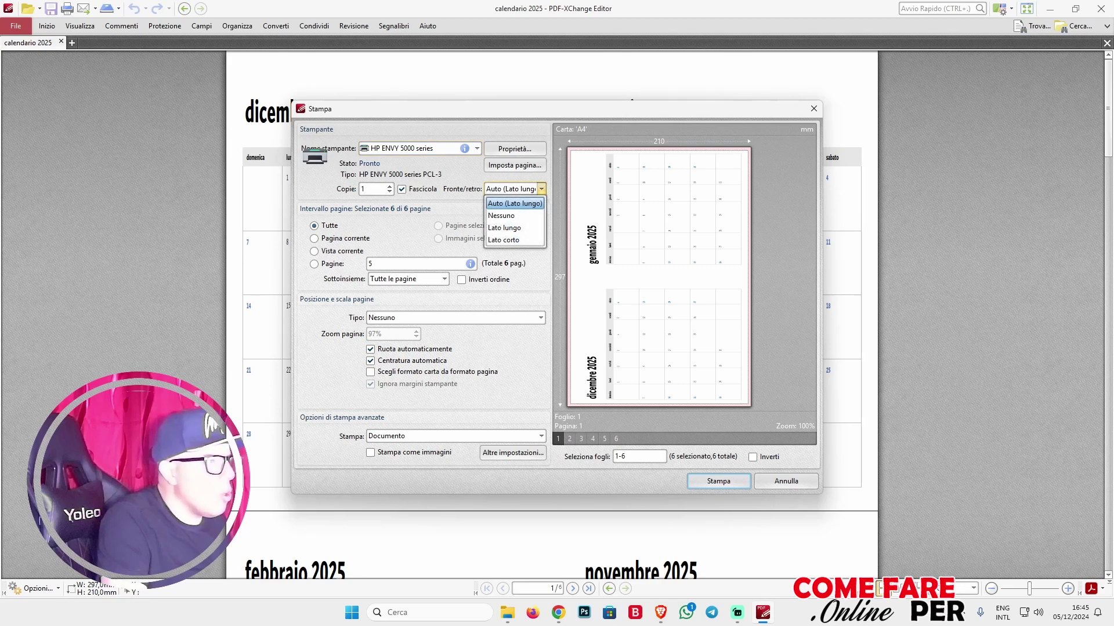
click(541, 189)
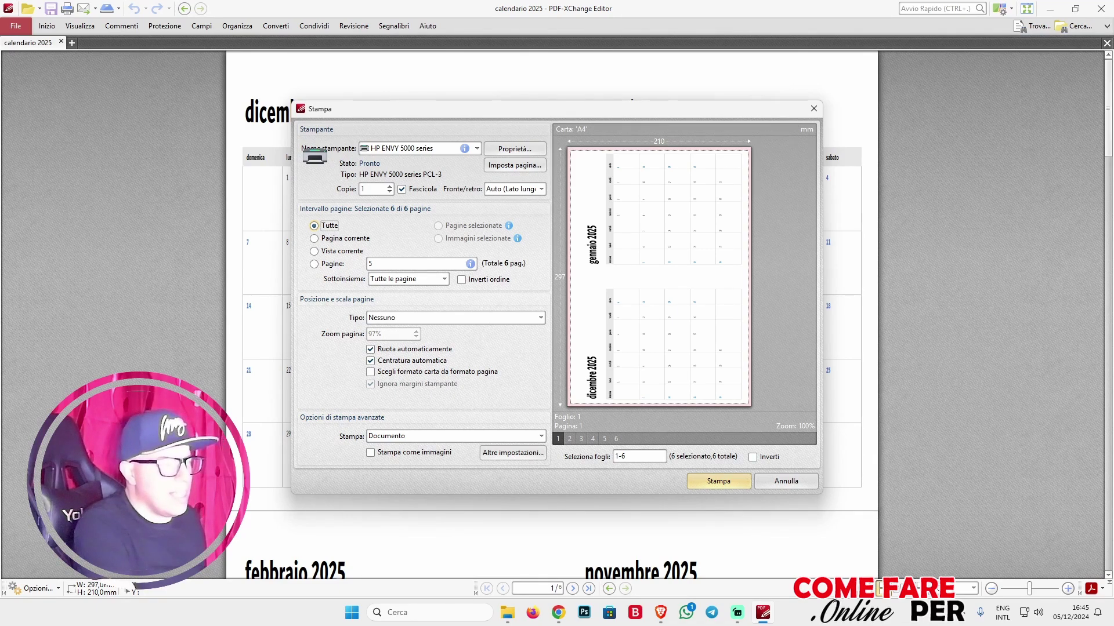
key(Return)
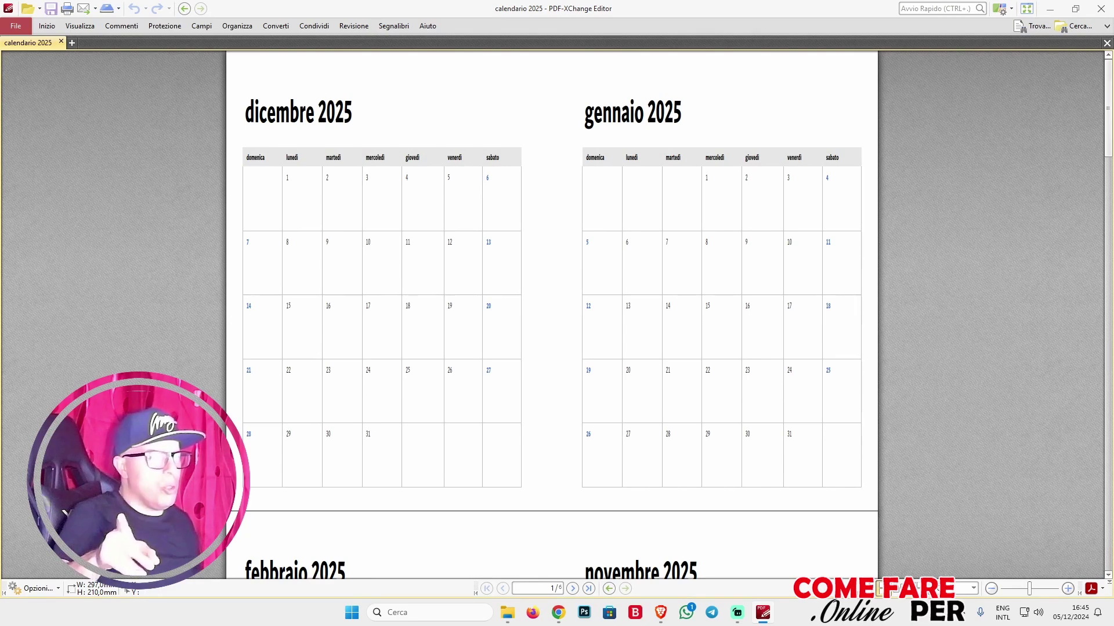